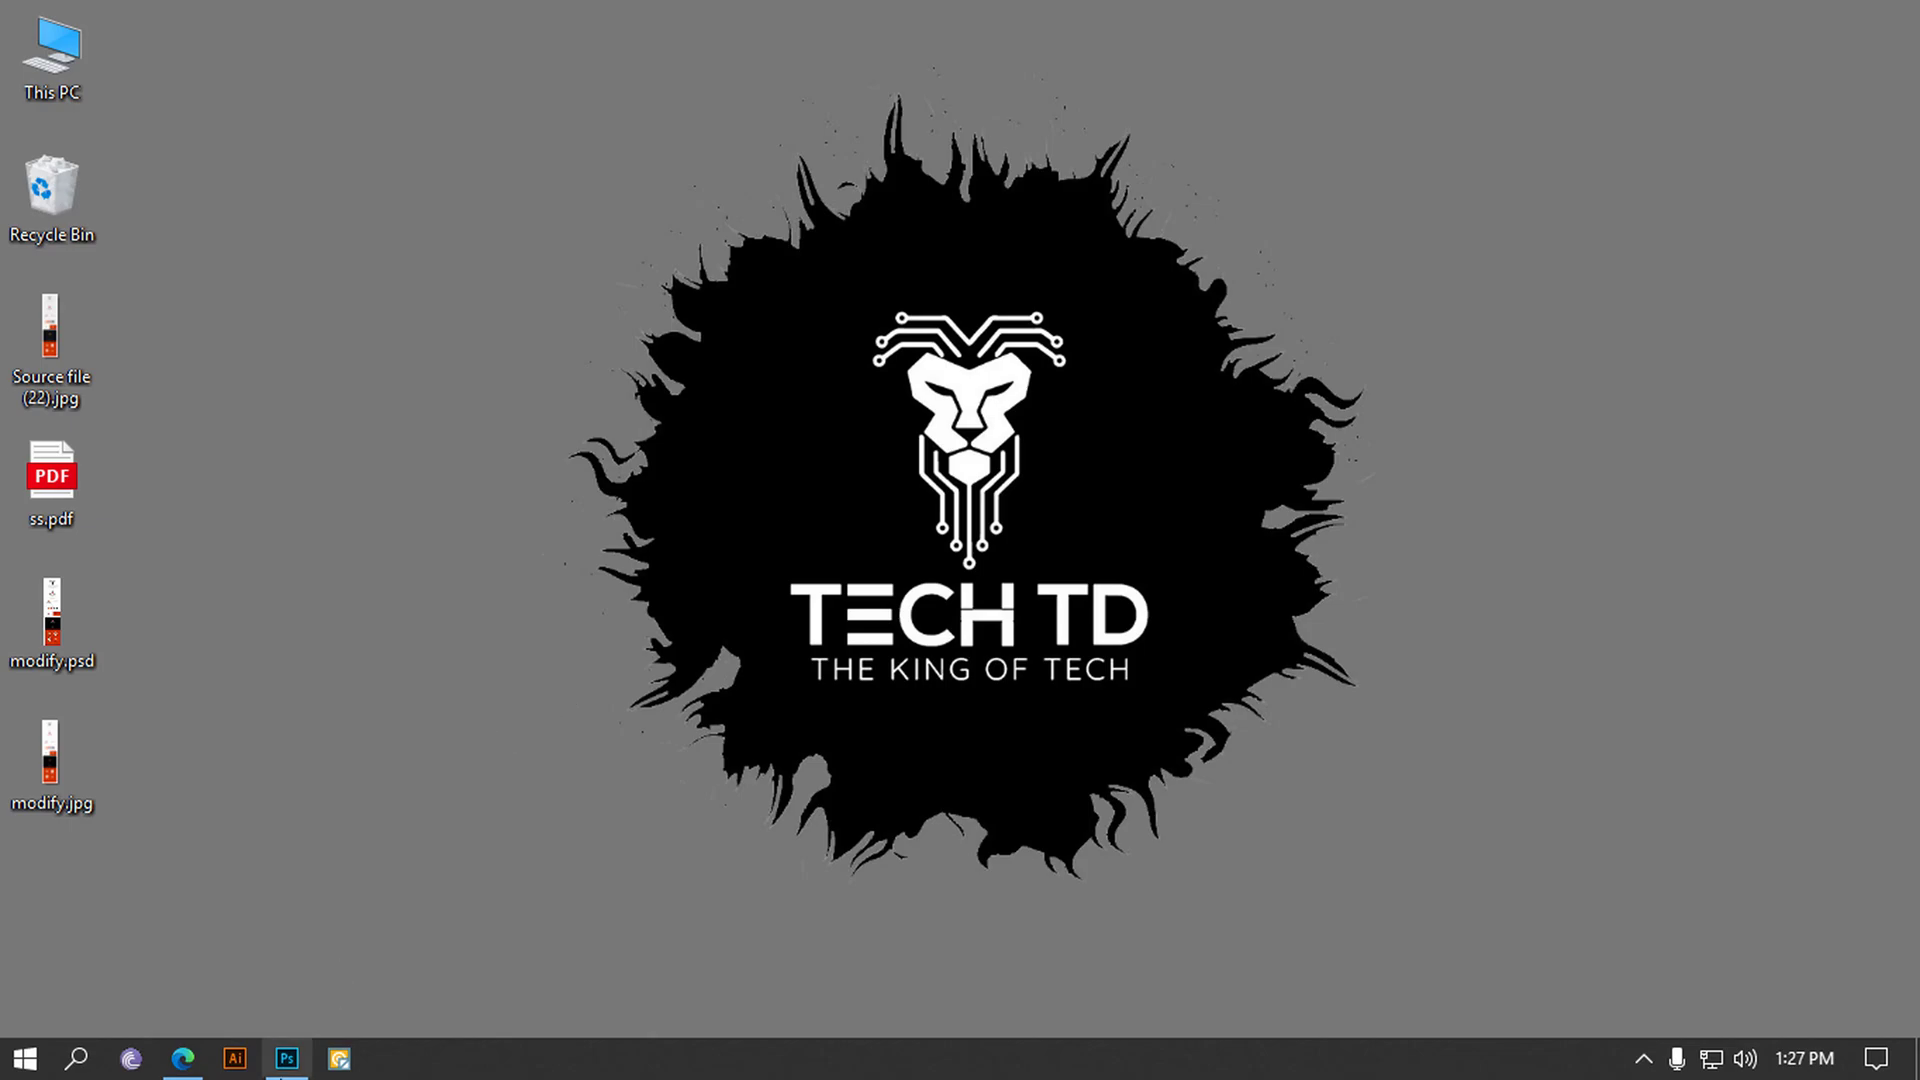
# Step: Restore Photoshop and zoom in on the modify.psd Armory guideline page
pyautogui.click(287, 1058)
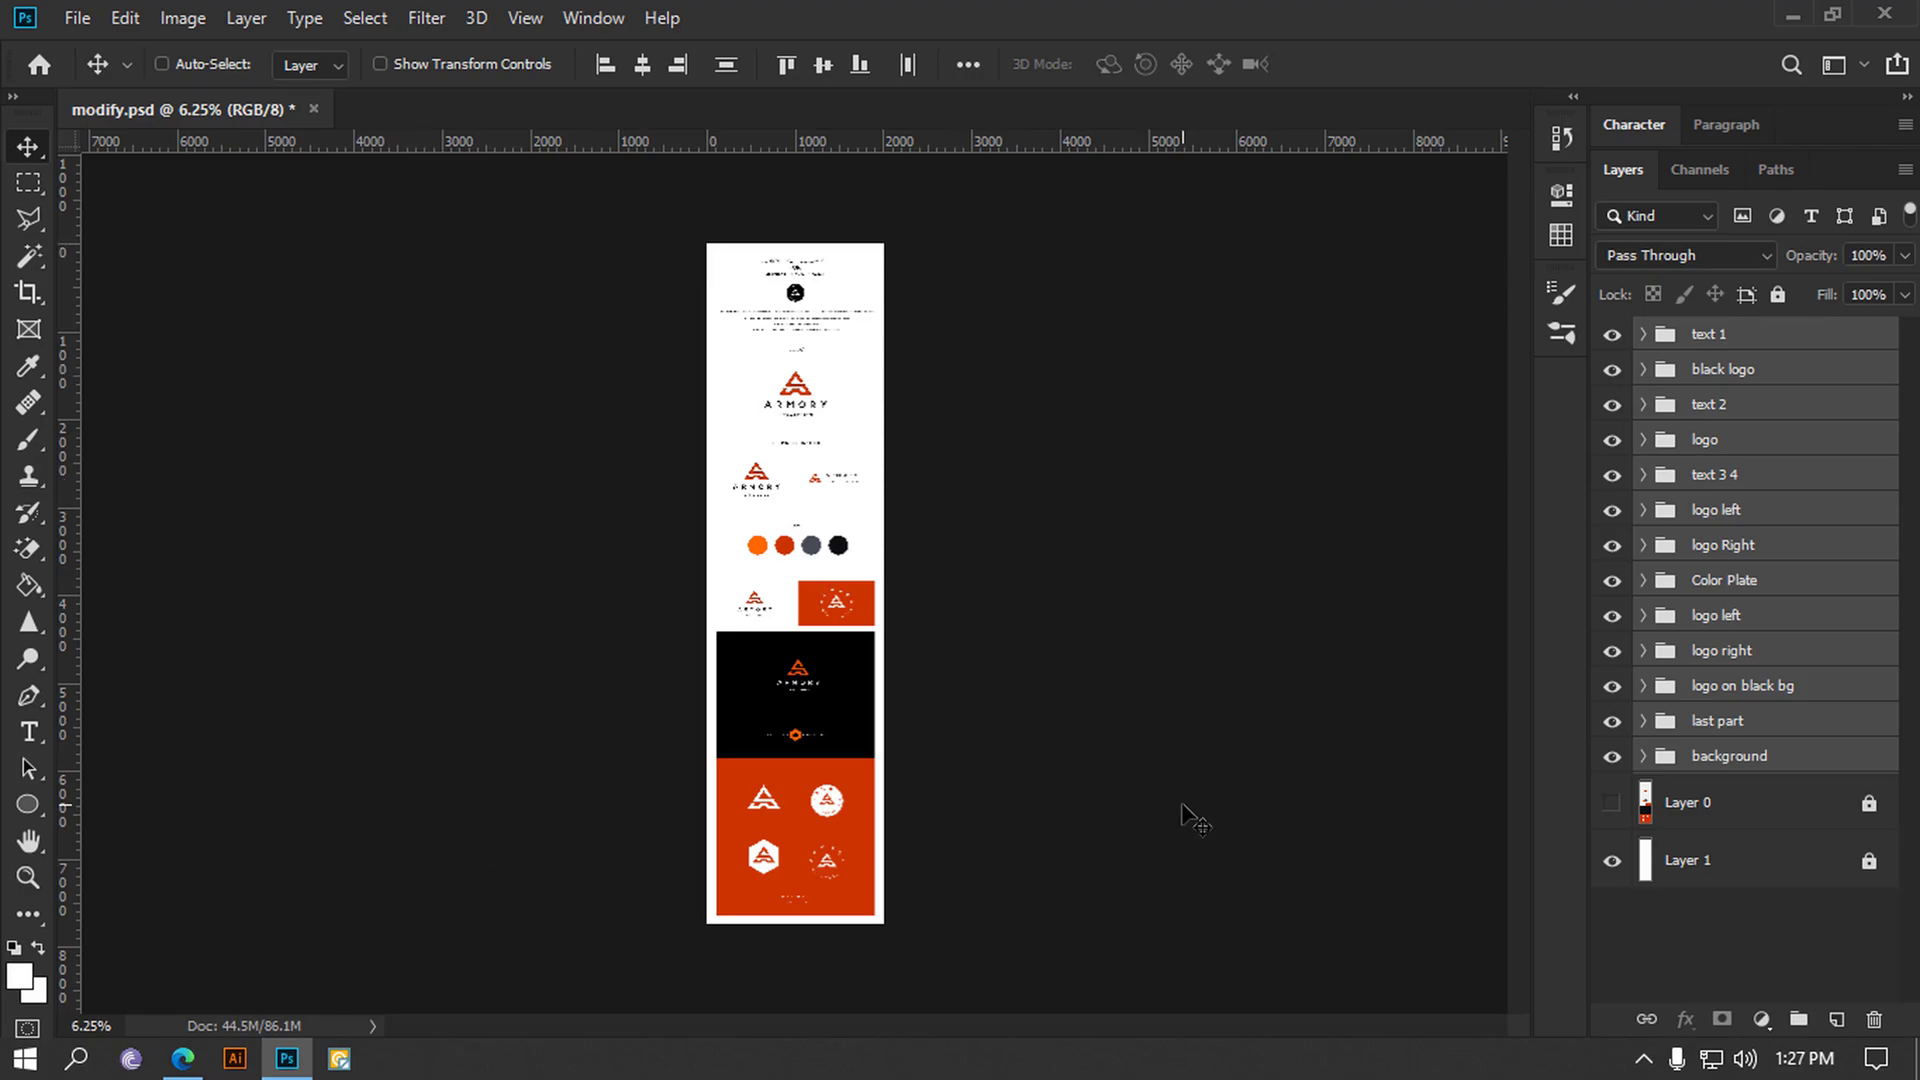
pyautogui.scroll(1, 1195, 820)
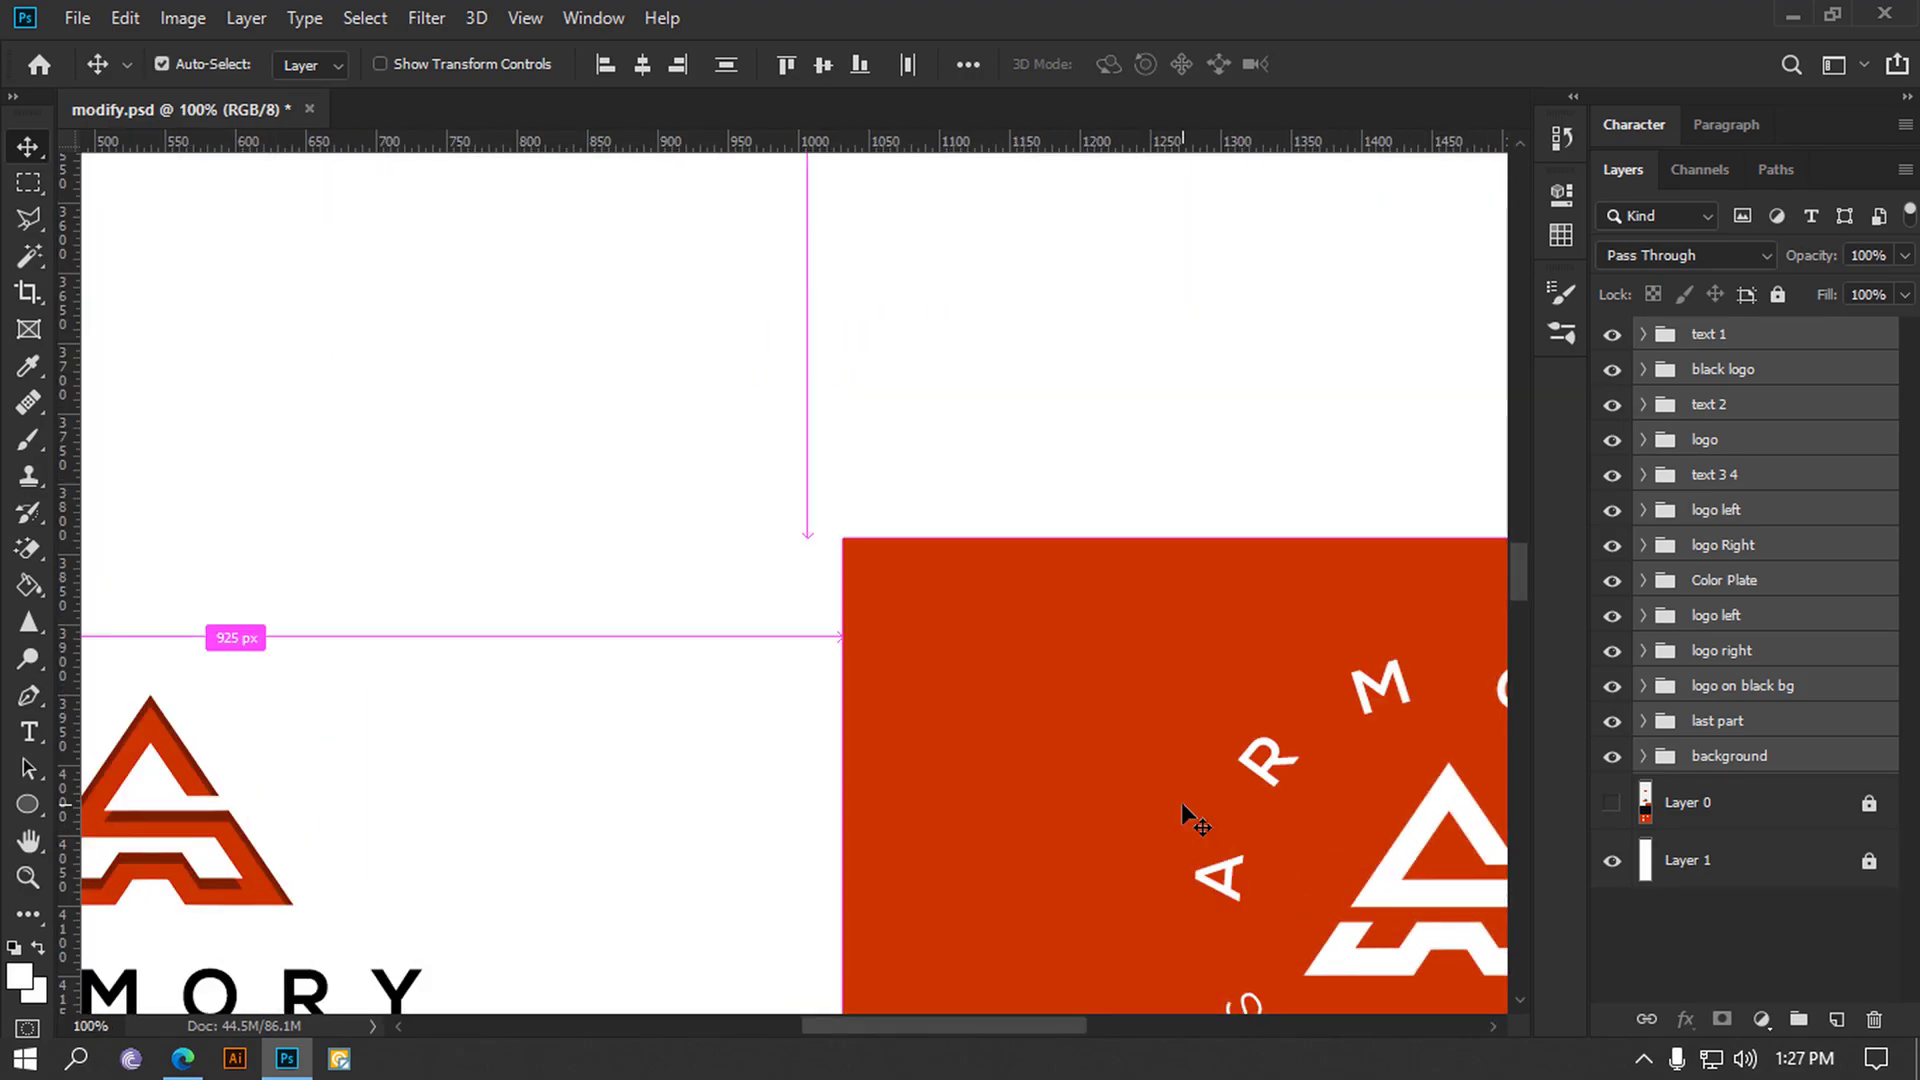
pyautogui.press('ctrl')
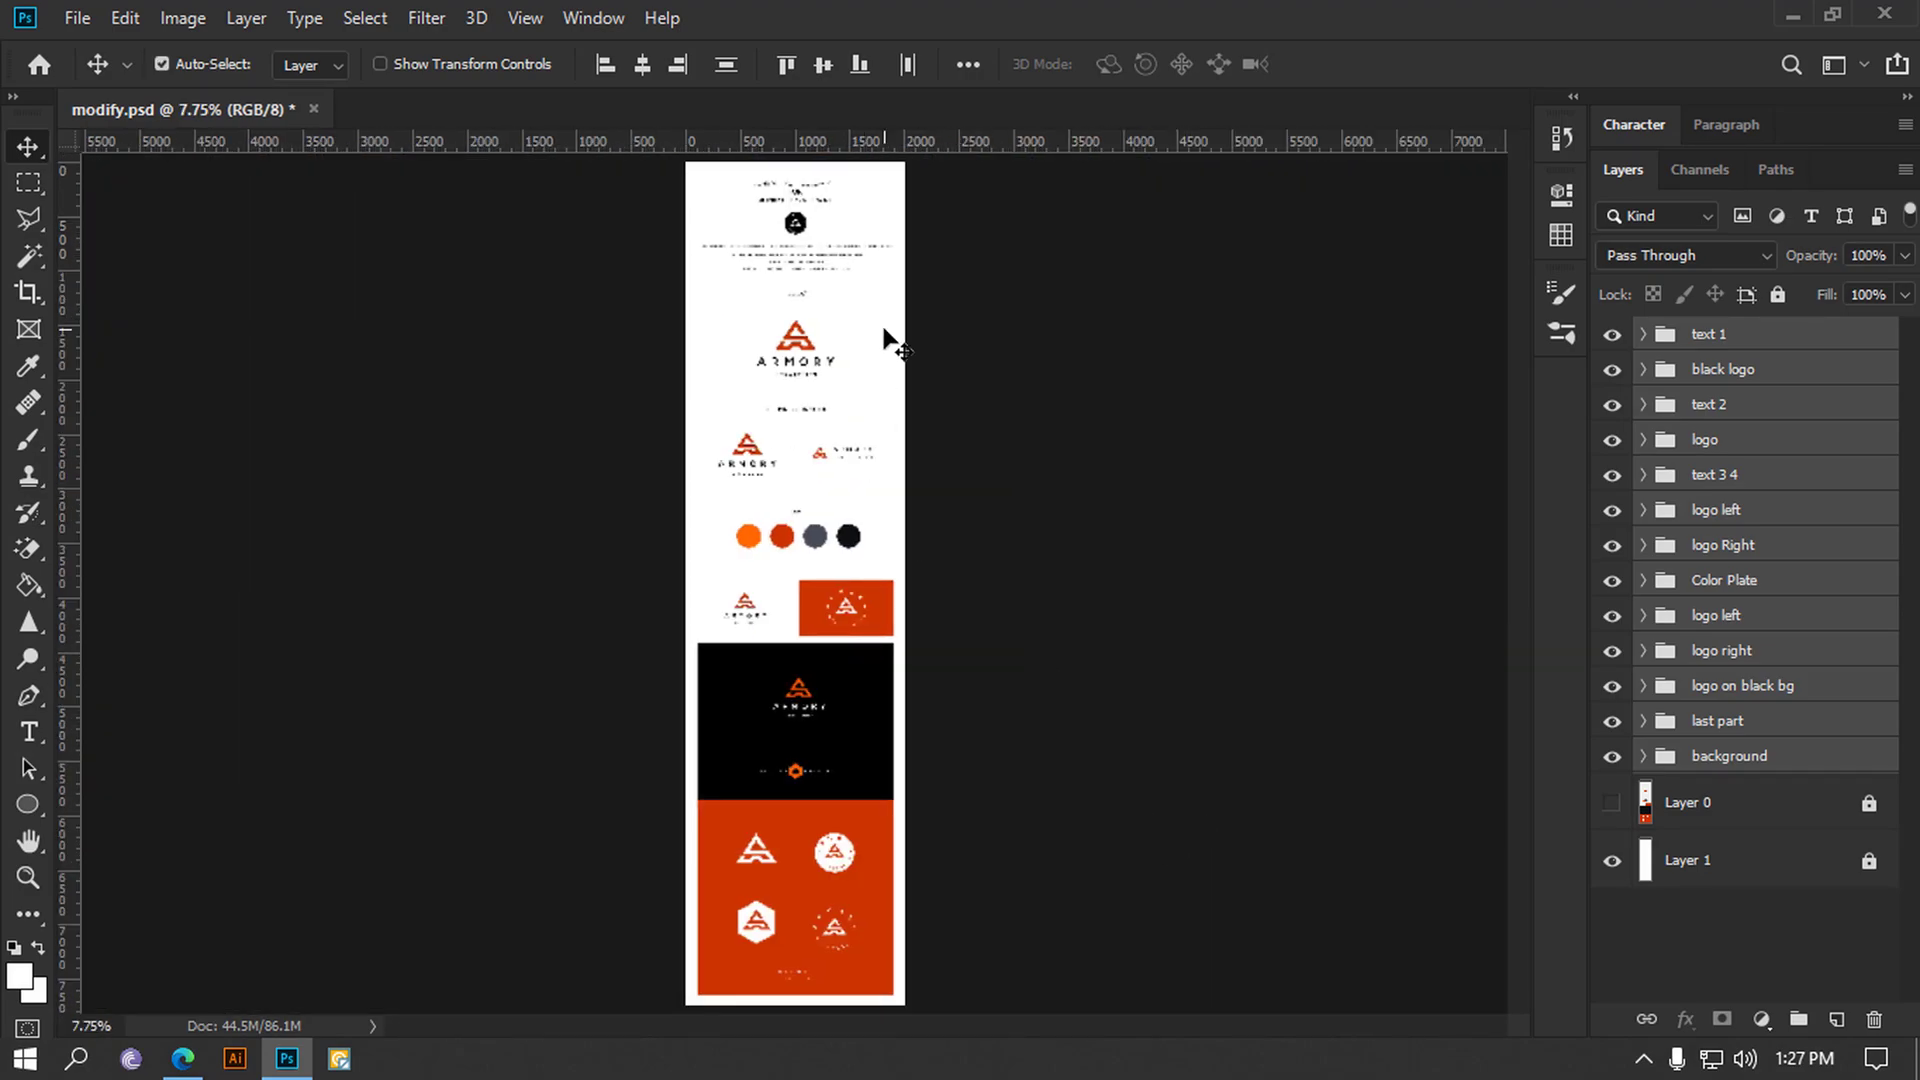
pyautogui.press('z')
pyautogui.moveTo(886, 337)
pyautogui.mouseDown()
pyautogui.moveTo(1063, 317)
pyautogui.moveTo(877, 333)
pyautogui.mouseUp()
# Step: Scroll through the guideline from heading and logo down to the palette and black and orange panels
pyautogui.scroll(3, 939, 420)
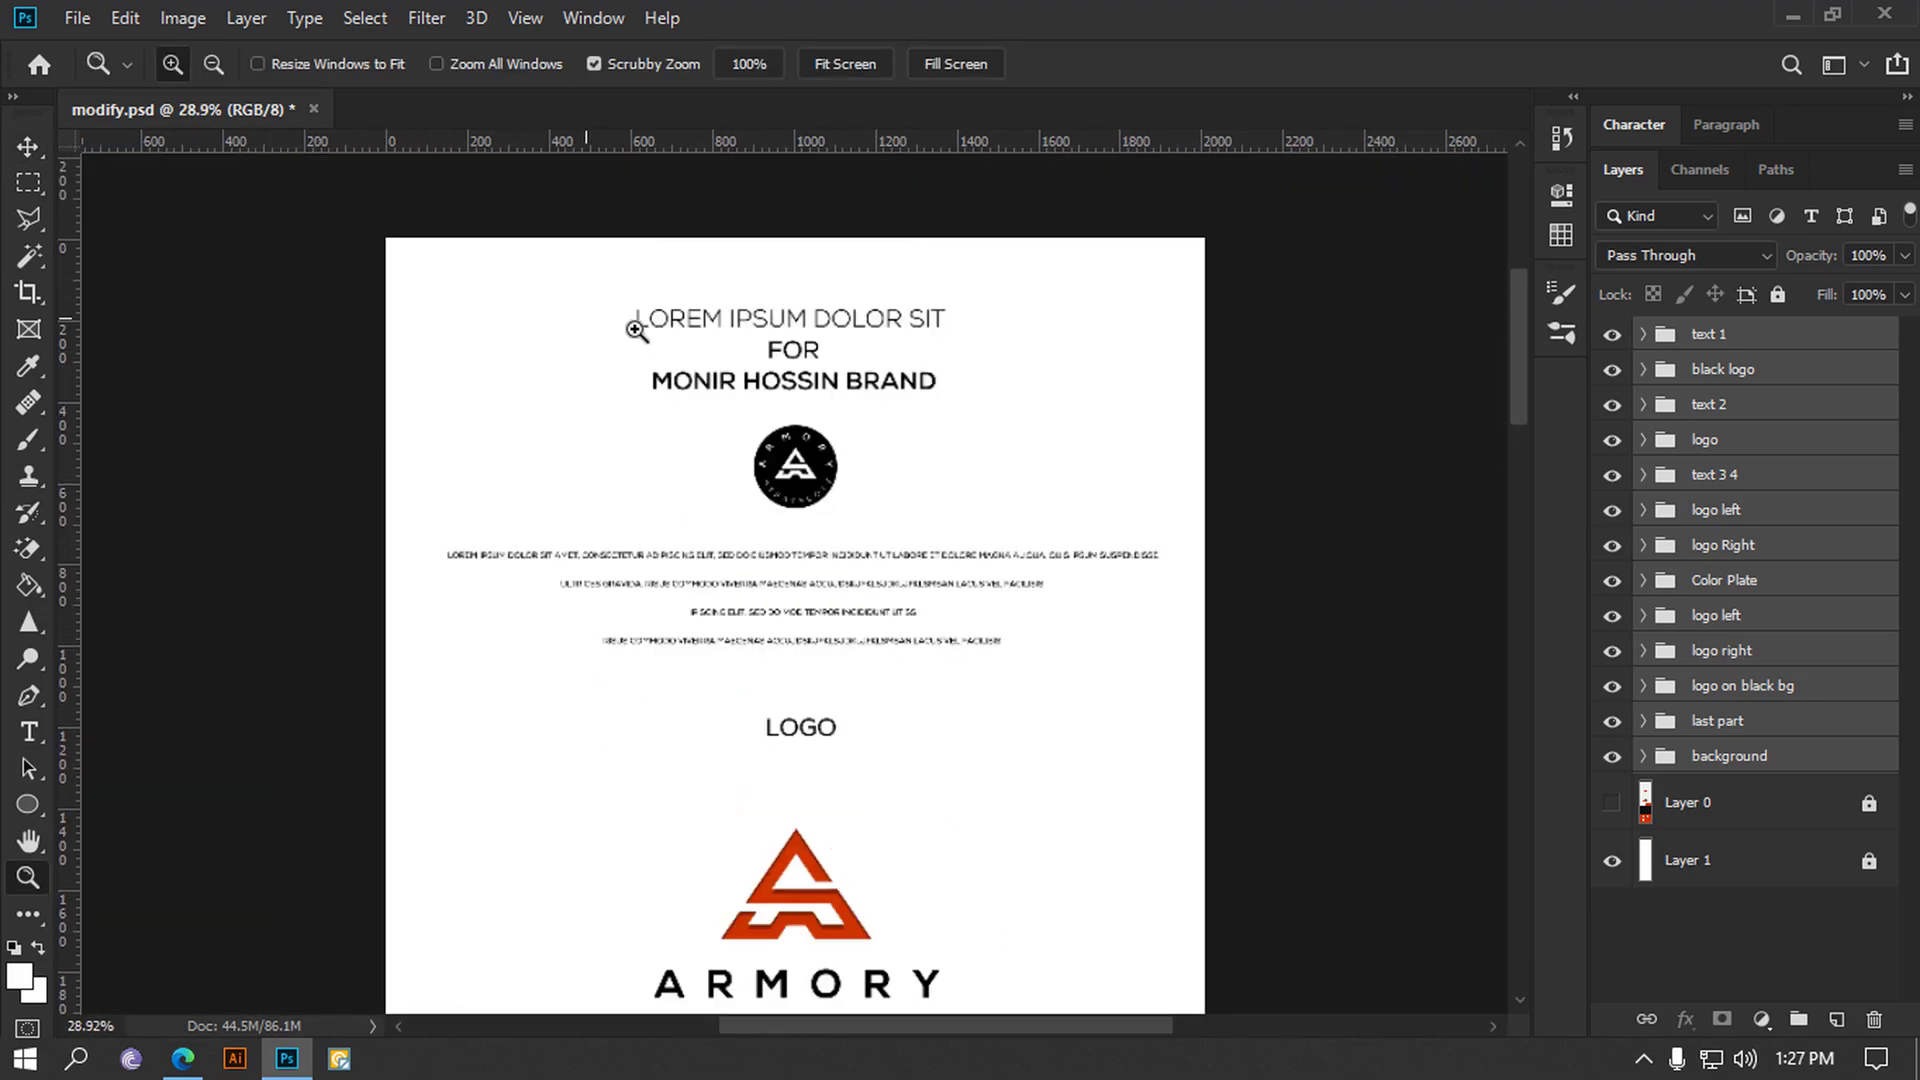
pyautogui.scroll(-3, 1021, 649)
pyautogui.scroll(-3, 1030, 720)
pyautogui.scroll(-3, 1000, 735)
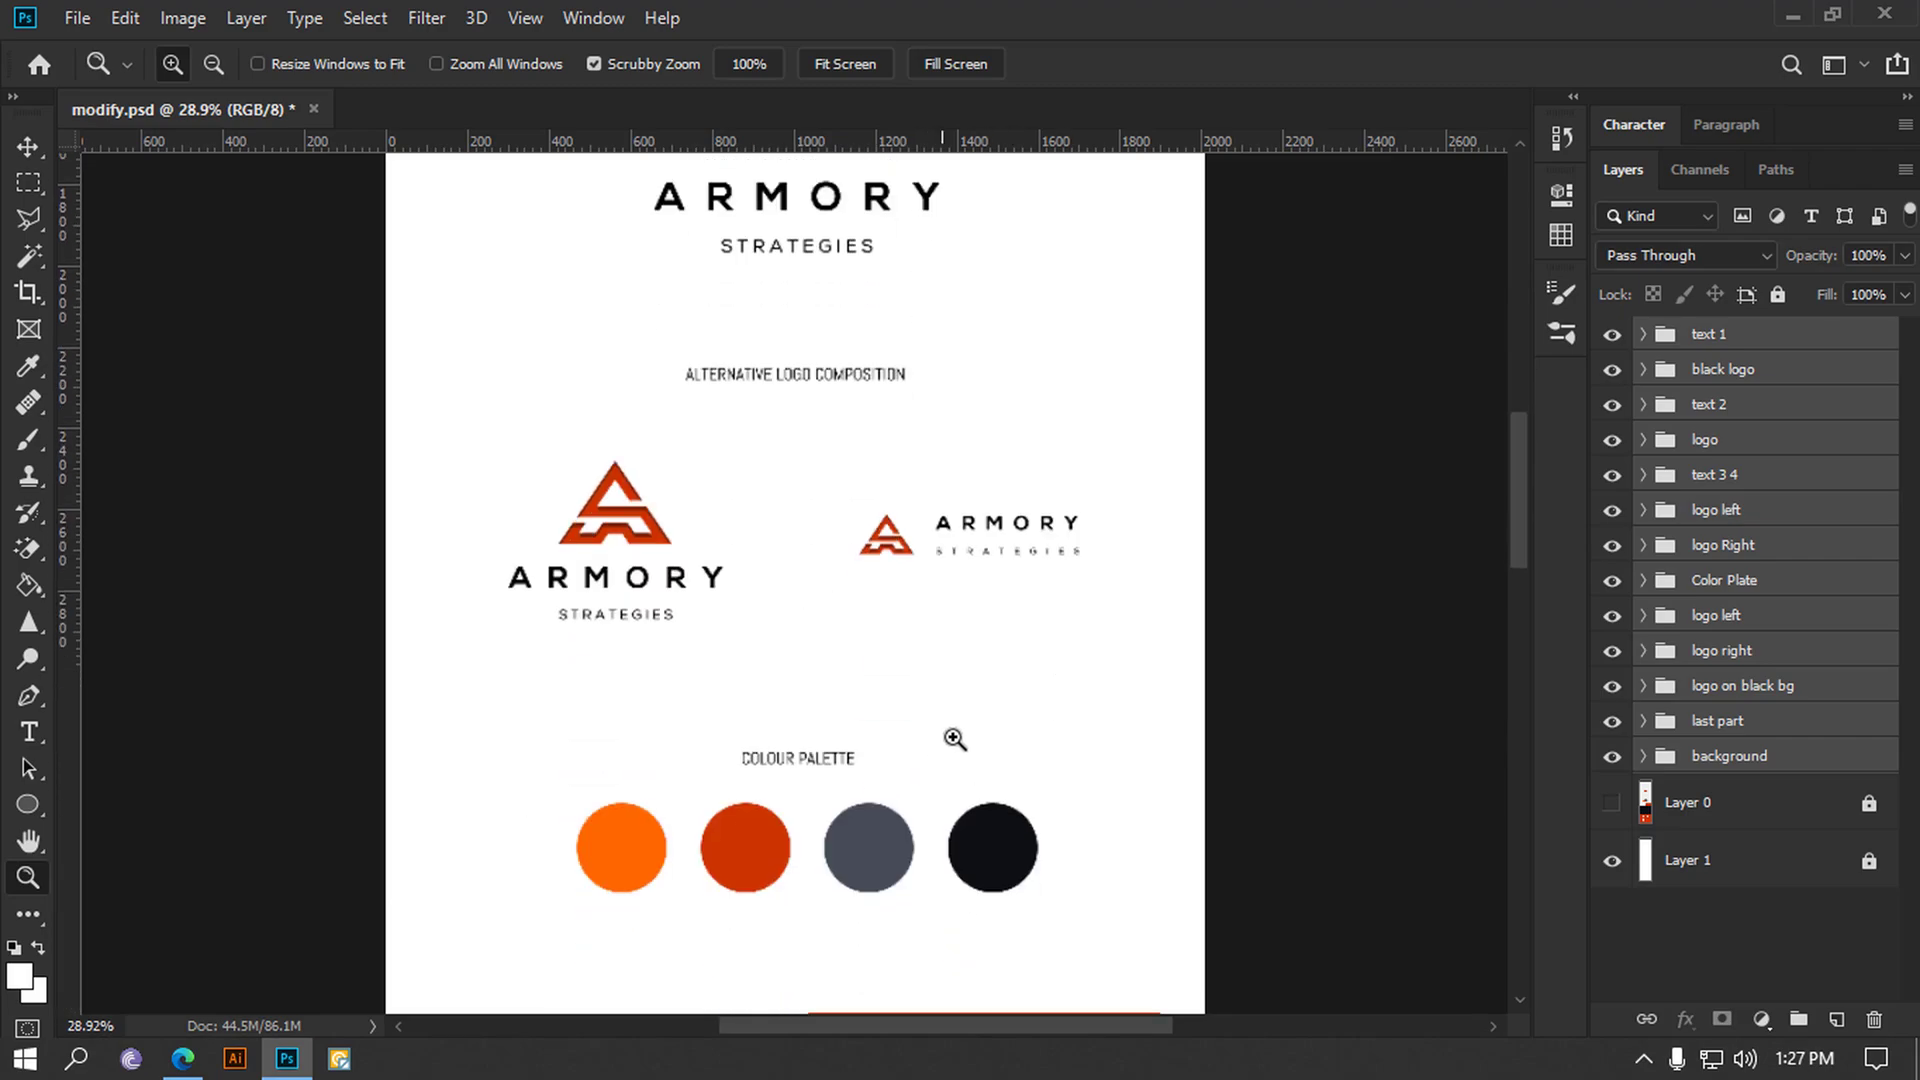
pyautogui.scroll(-2, 929, 800)
pyautogui.scroll(-5, 1000, 830)
pyautogui.scroll(-3, 1150, 800)
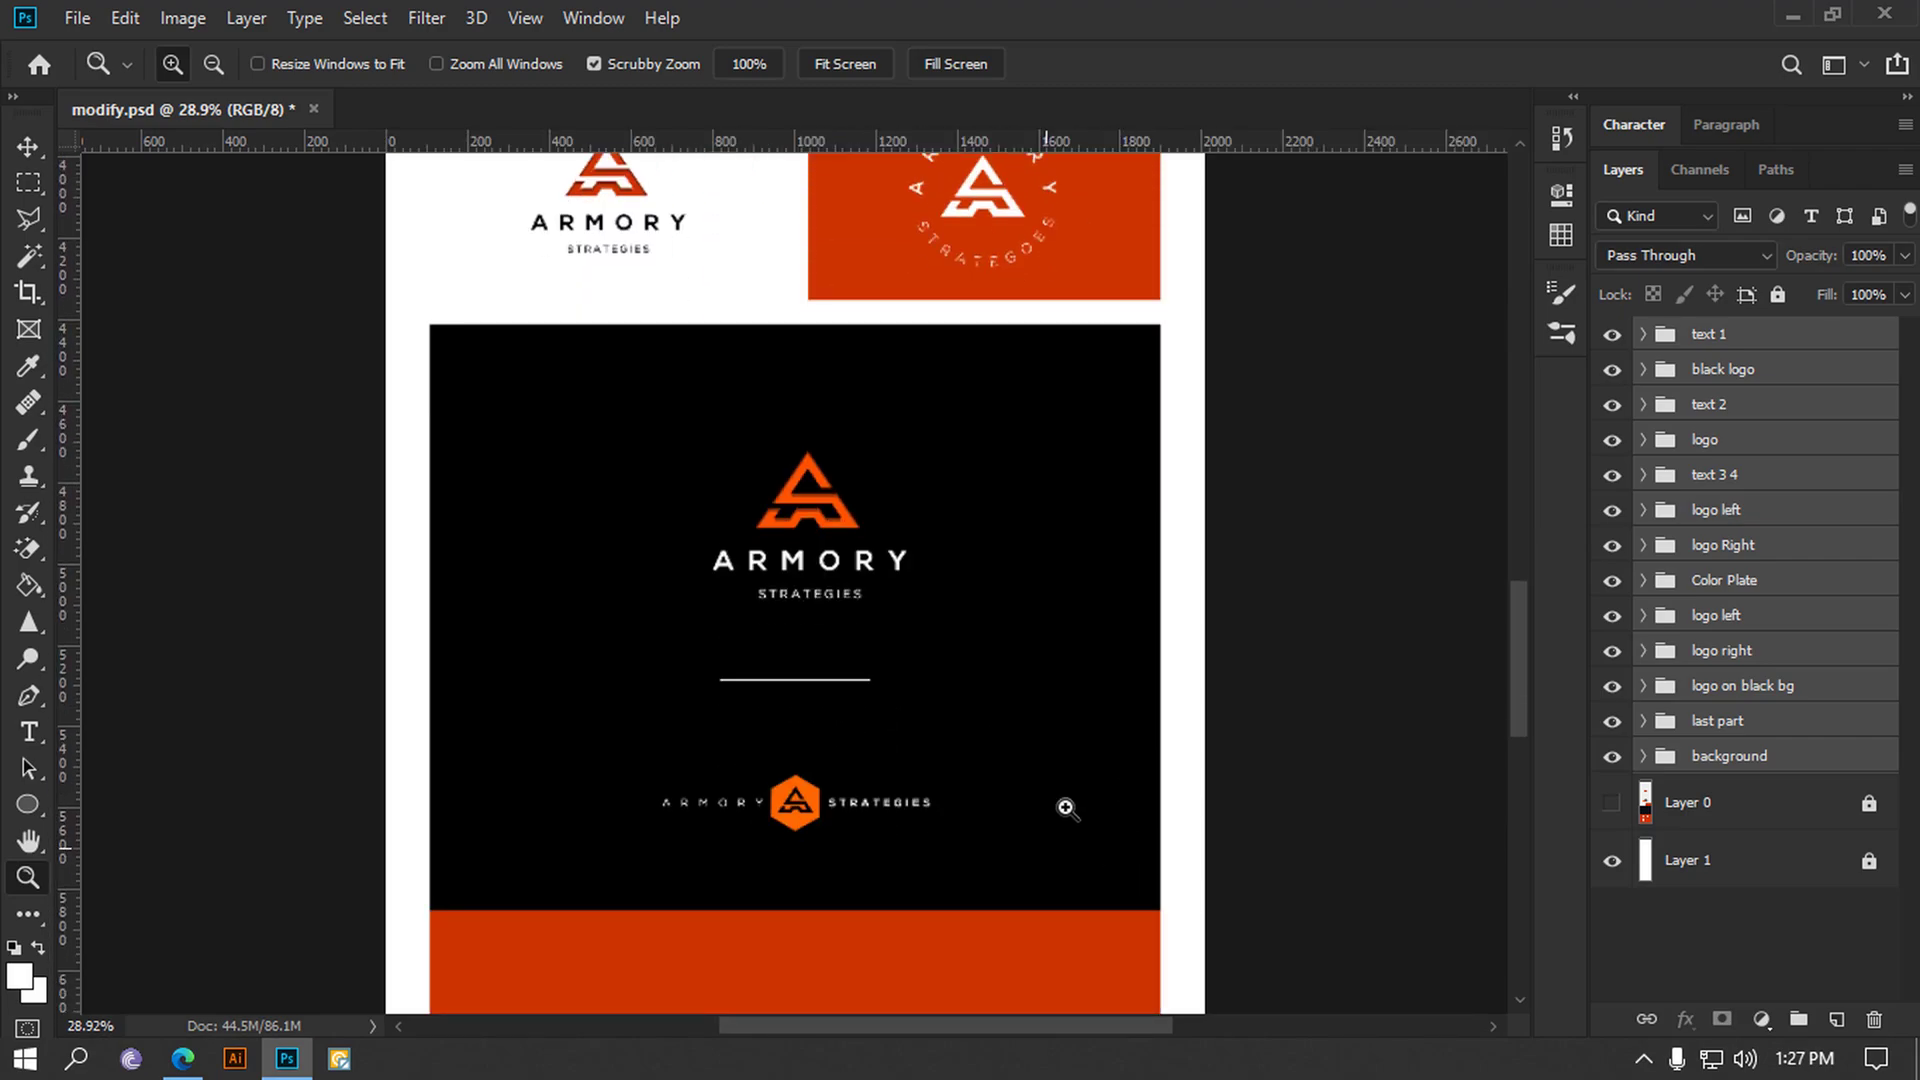
pyautogui.scroll(-3, 1150, 800)
pyautogui.scroll(-2, 1016, 651)
pyautogui.scroll(-4, 1110, 909)
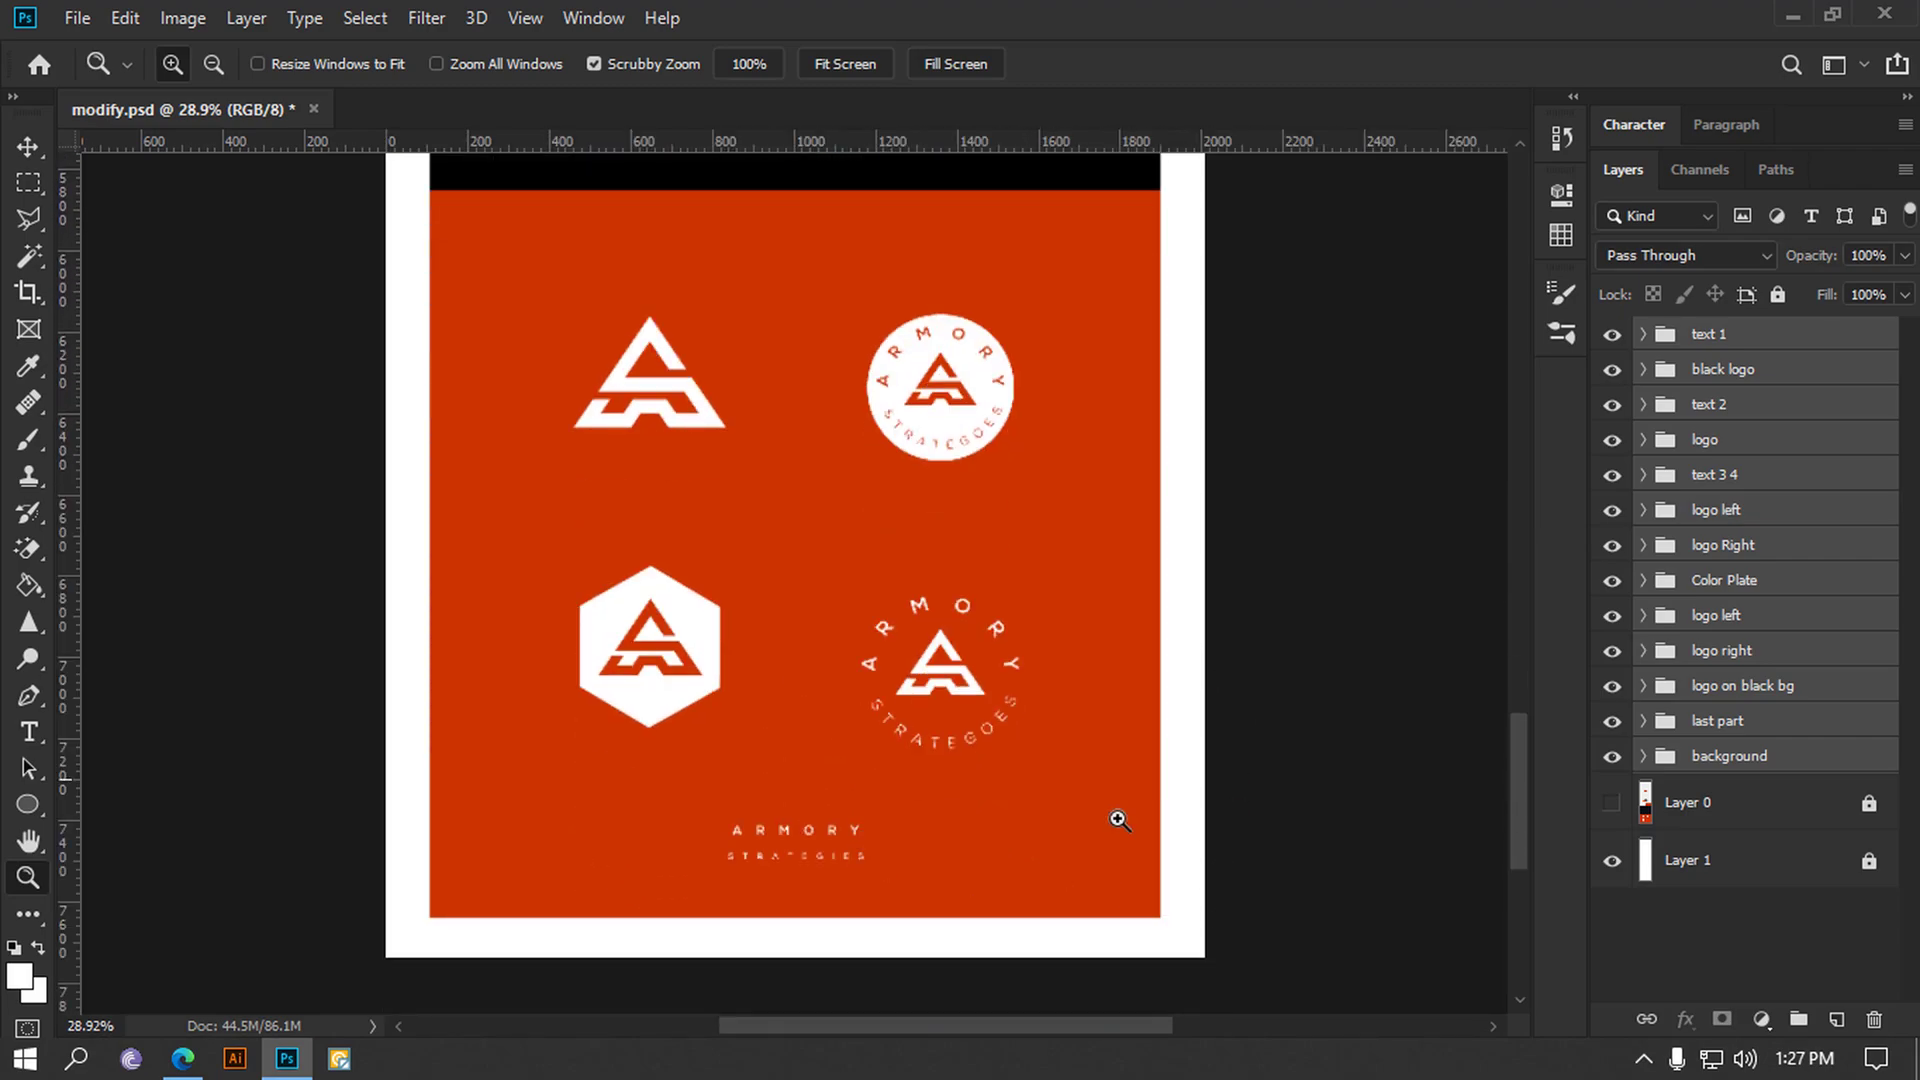
pyautogui.scroll(-2, 1114, 814)
pyautogui.press('v')
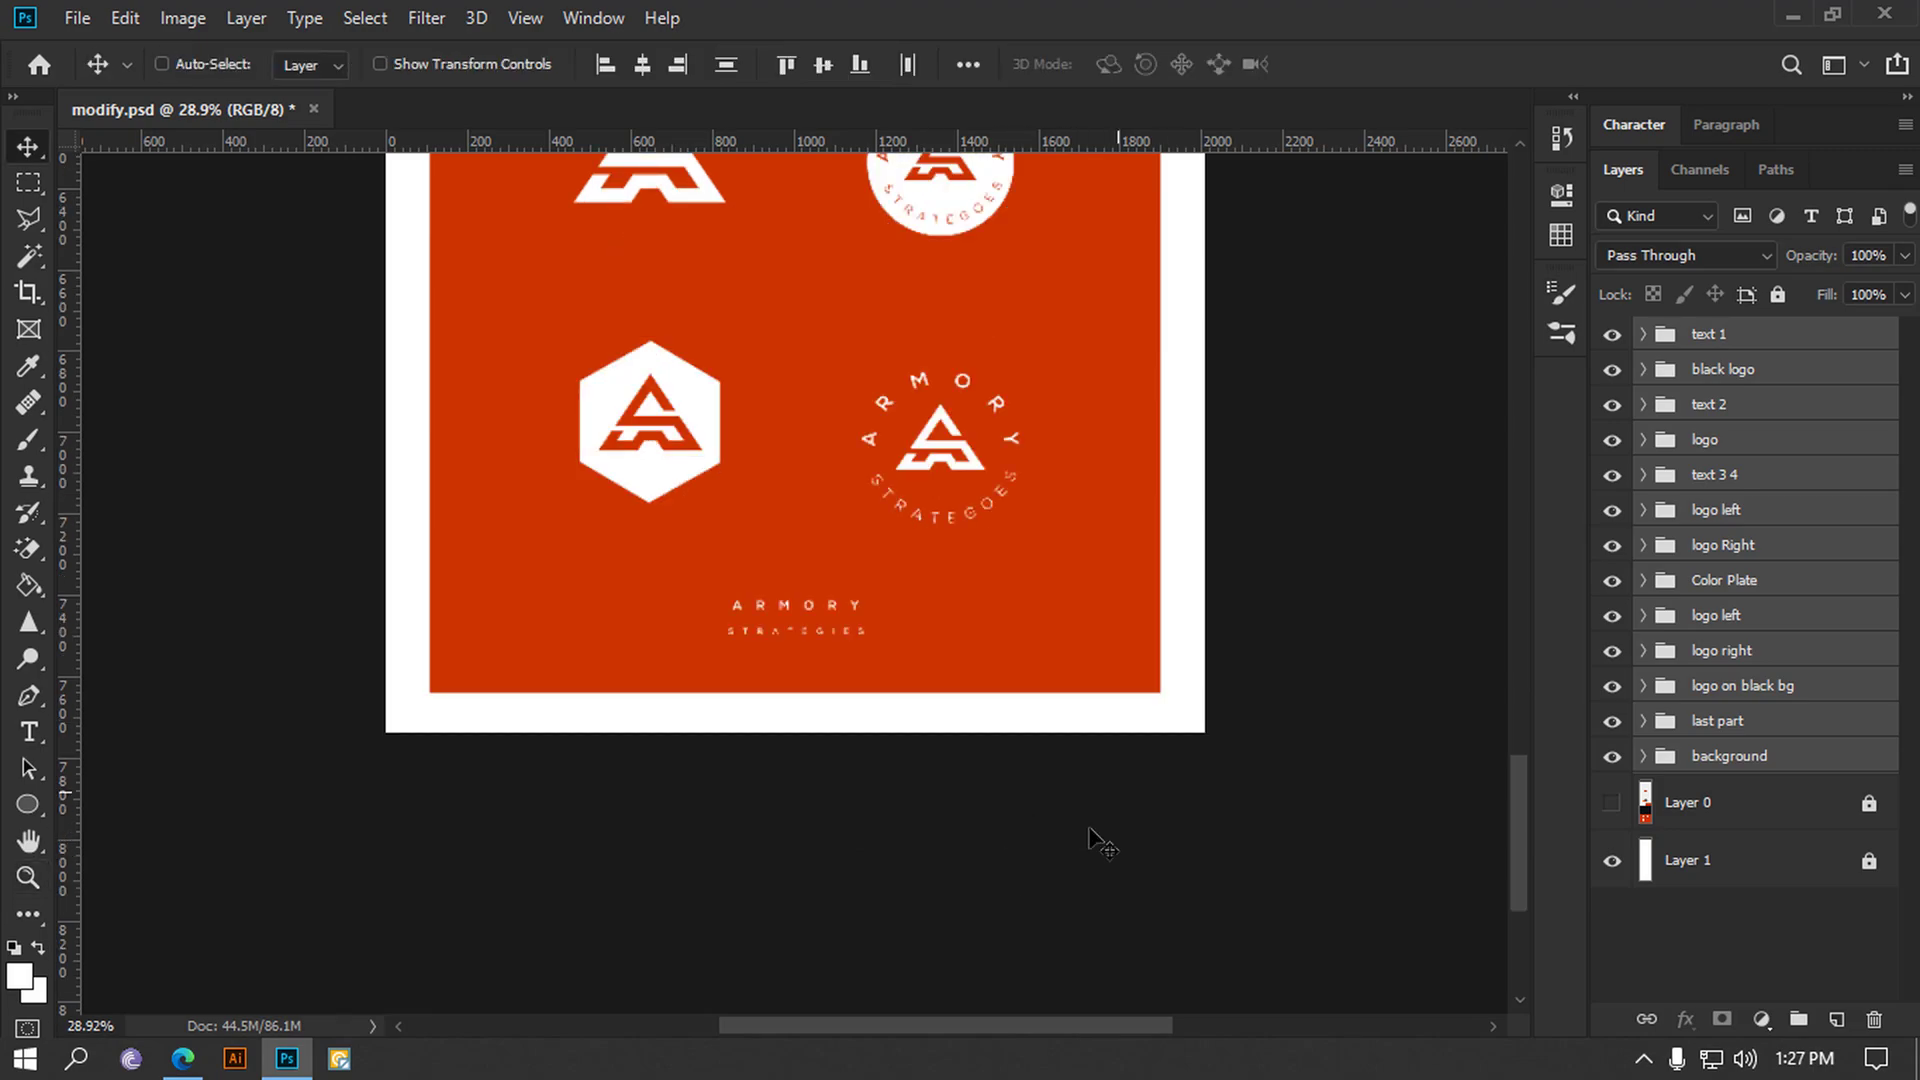
pyautogui.scroll(3, 530, 610)
pyautogui.scroll(4, 527, 583)
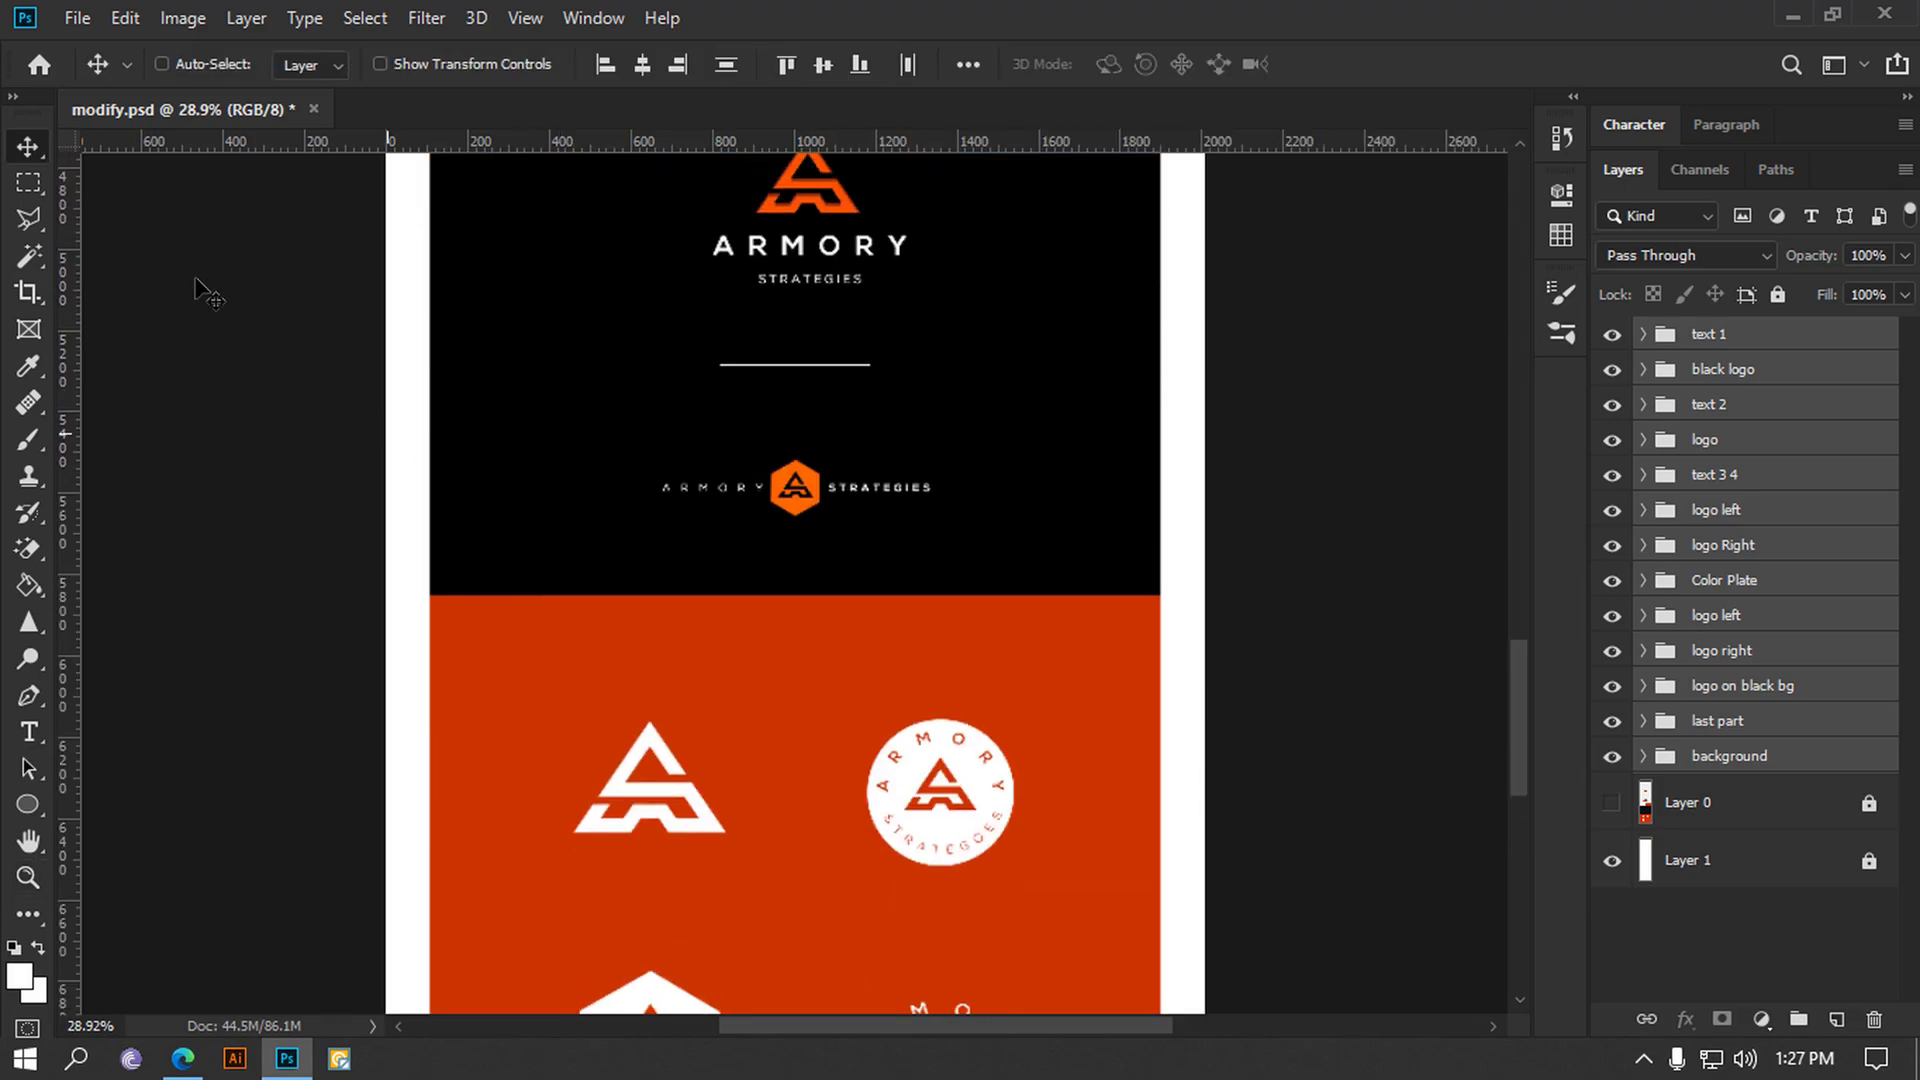
# Step: Save the guideline under the new name 'given file' as a Photoshop PDF
pyautogui.click(77, 17)
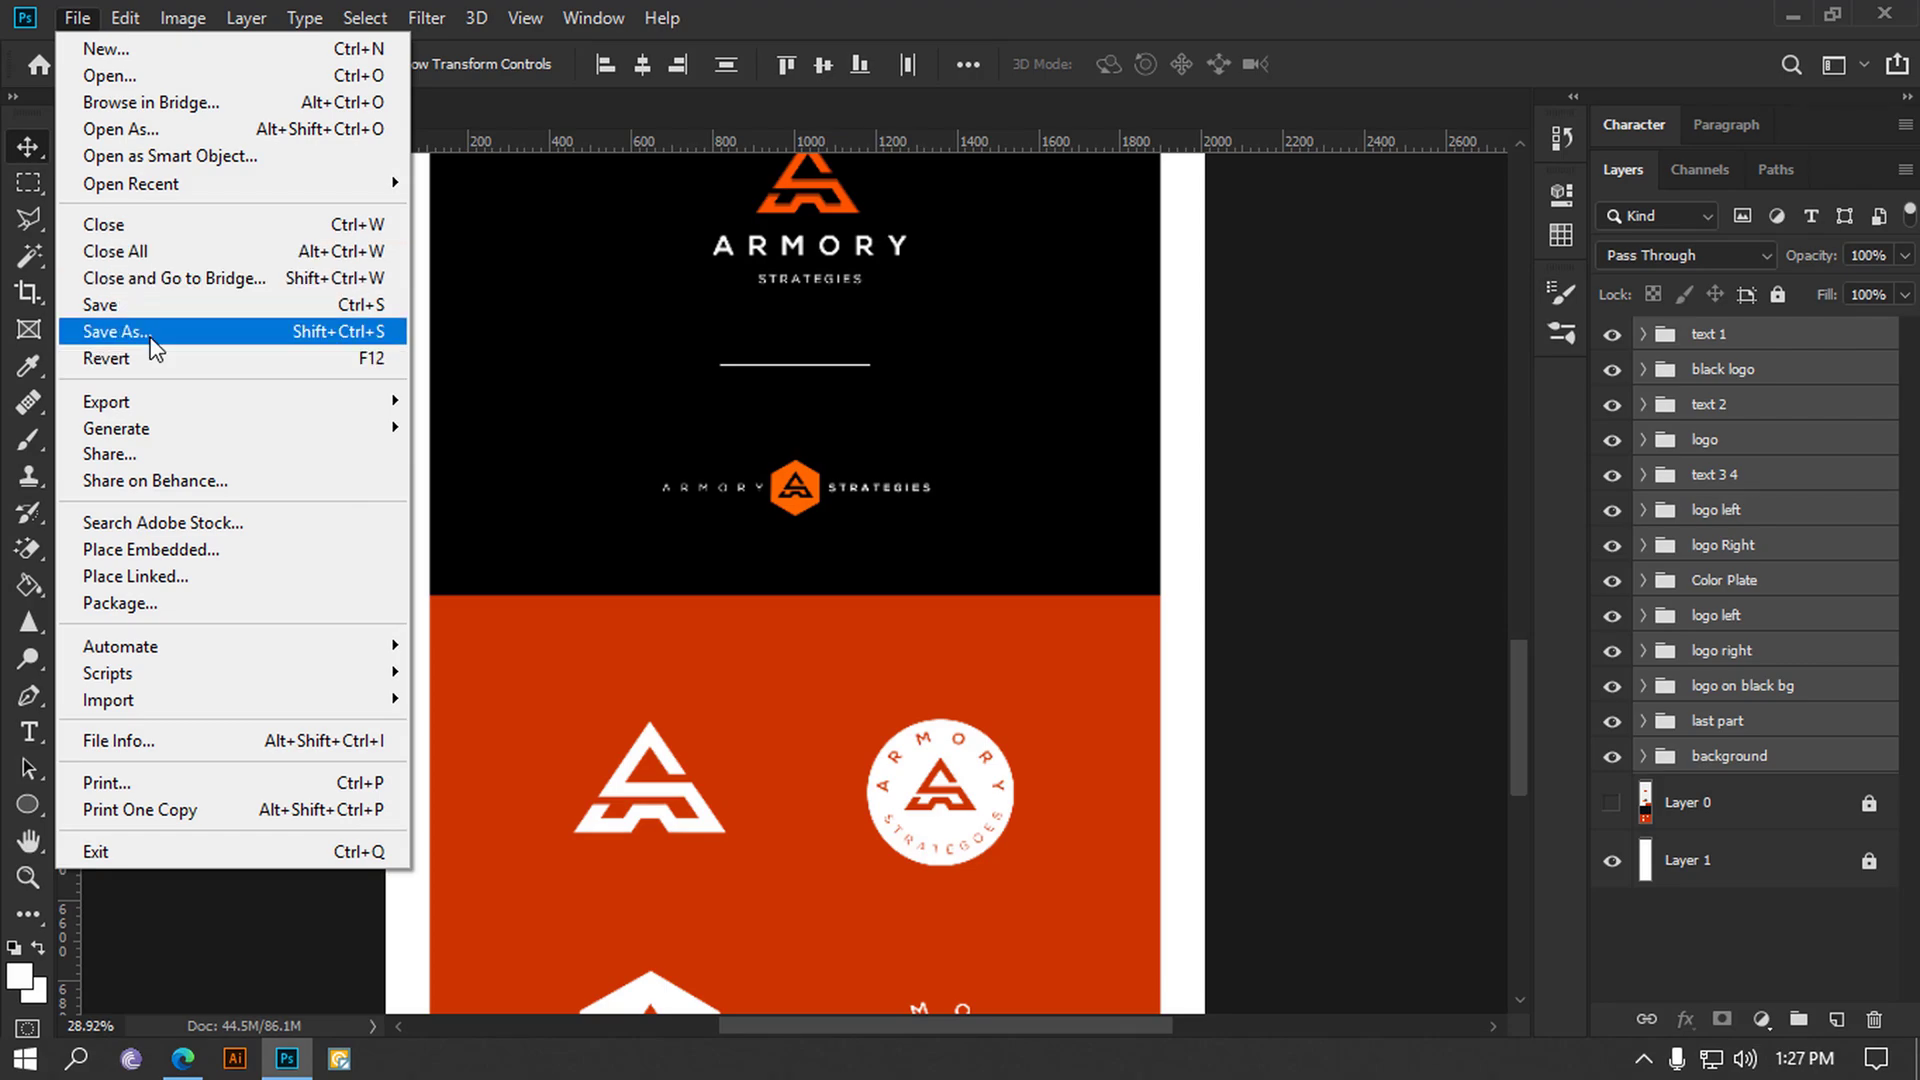
pyautogui.click(120, 331)
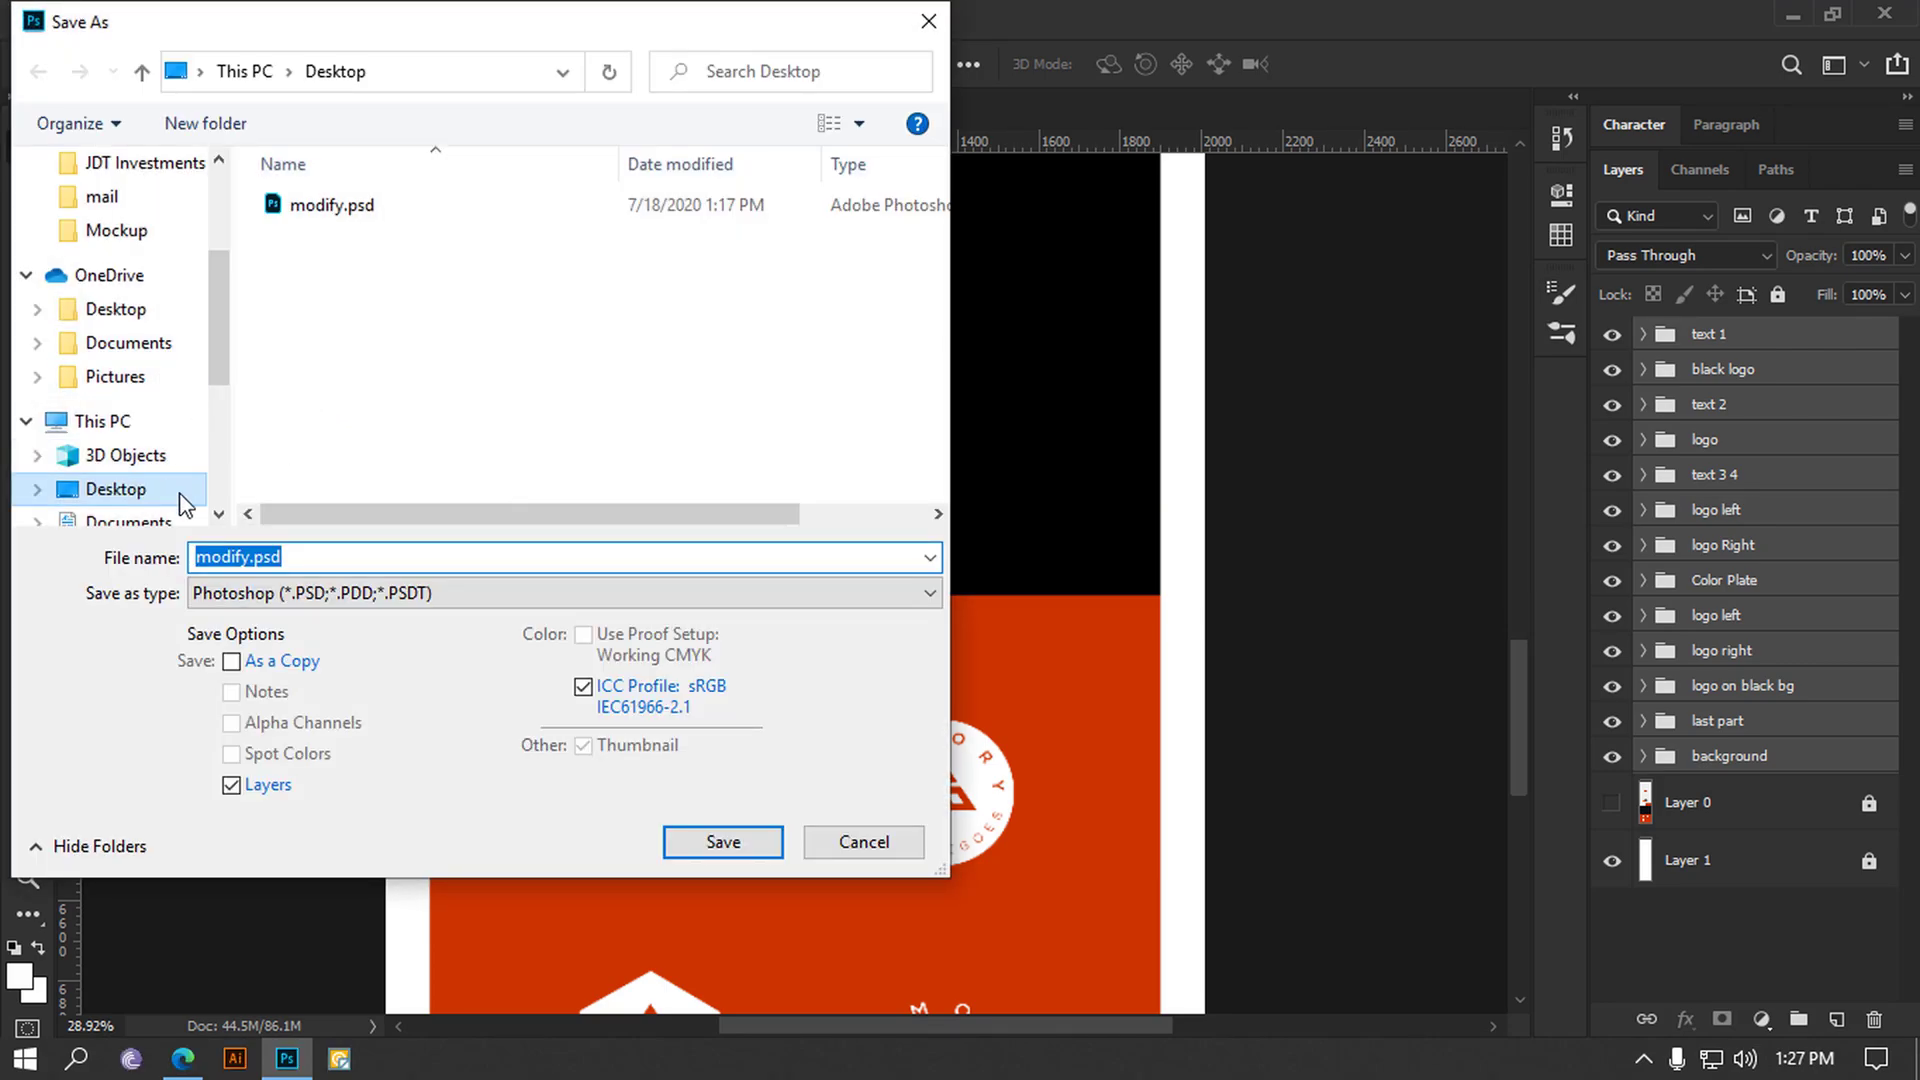
pyautogui.click(314, 557)
pyautogui.doubleClick(314, 556)
pyautogui.press('BackSpace')
pyautogui.write('f')
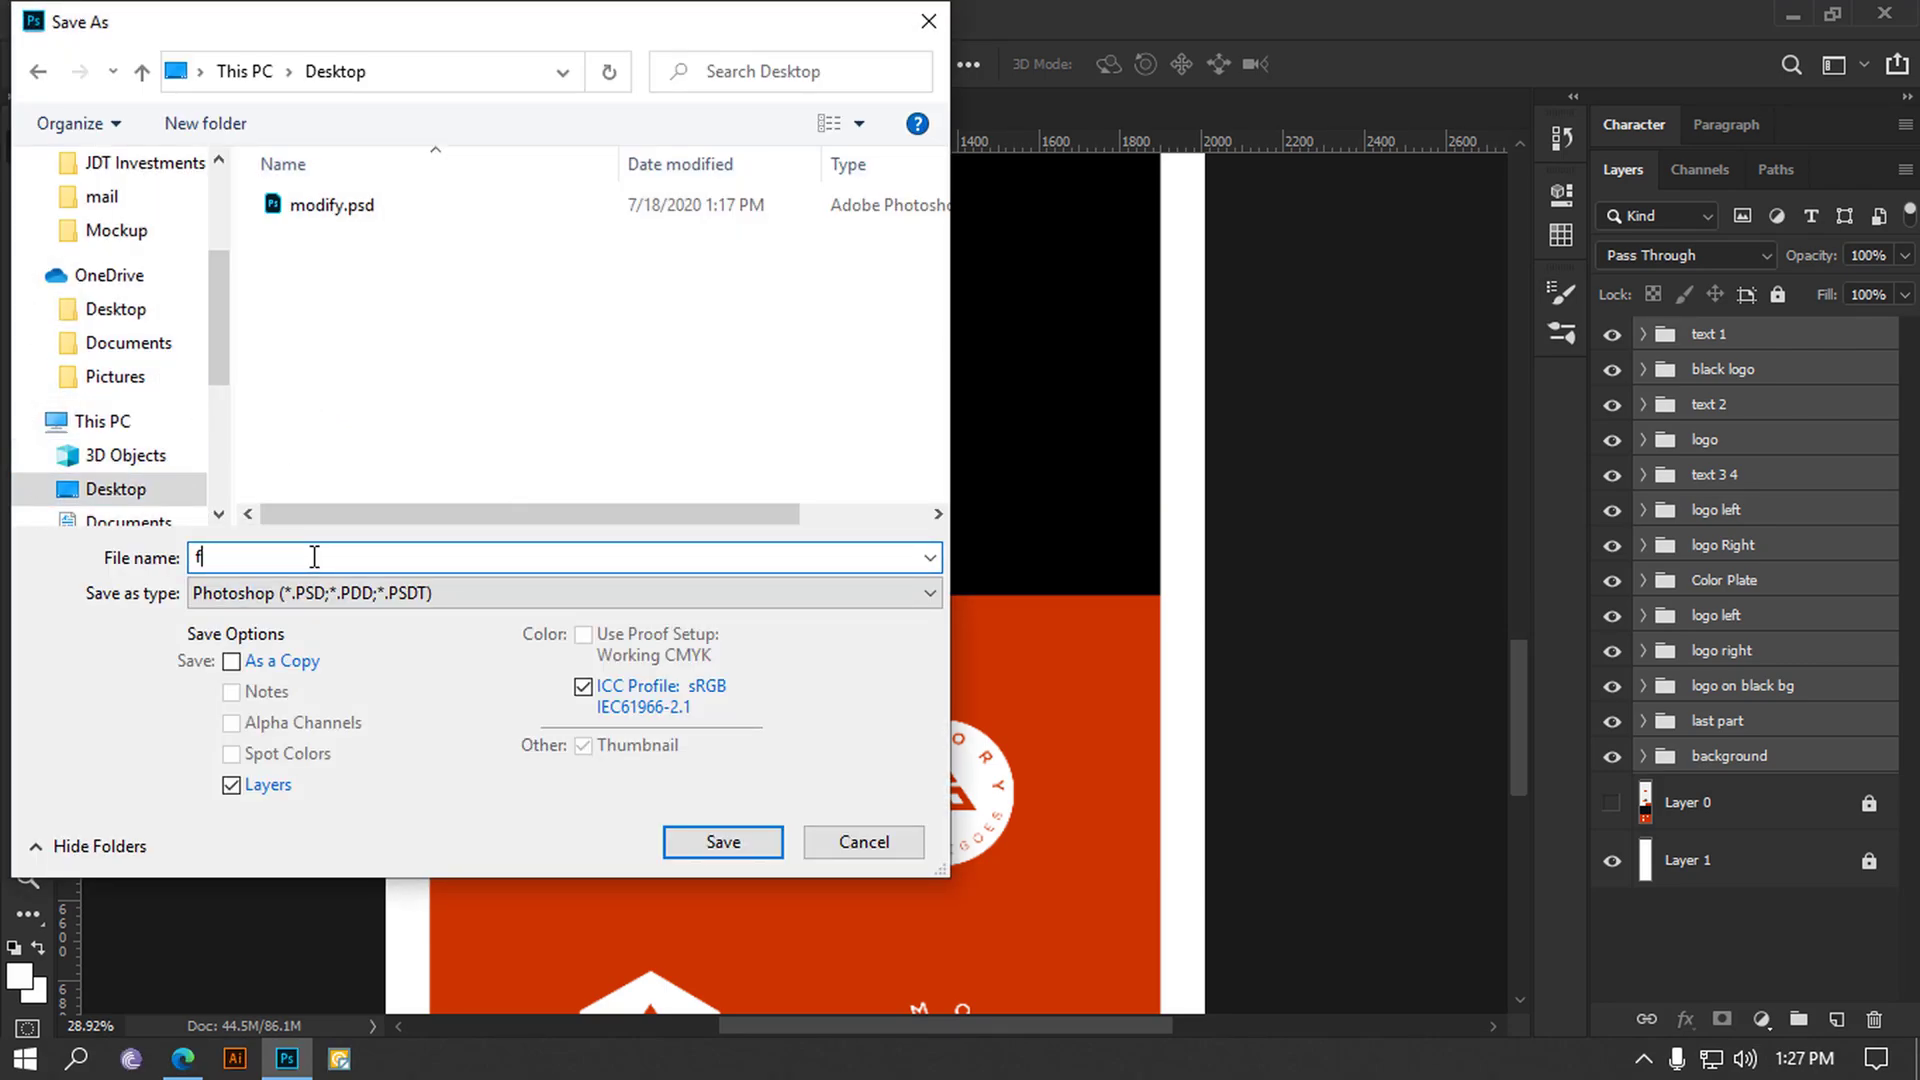
pyautogui.write('given file')
pyautogui.click(485, 595)
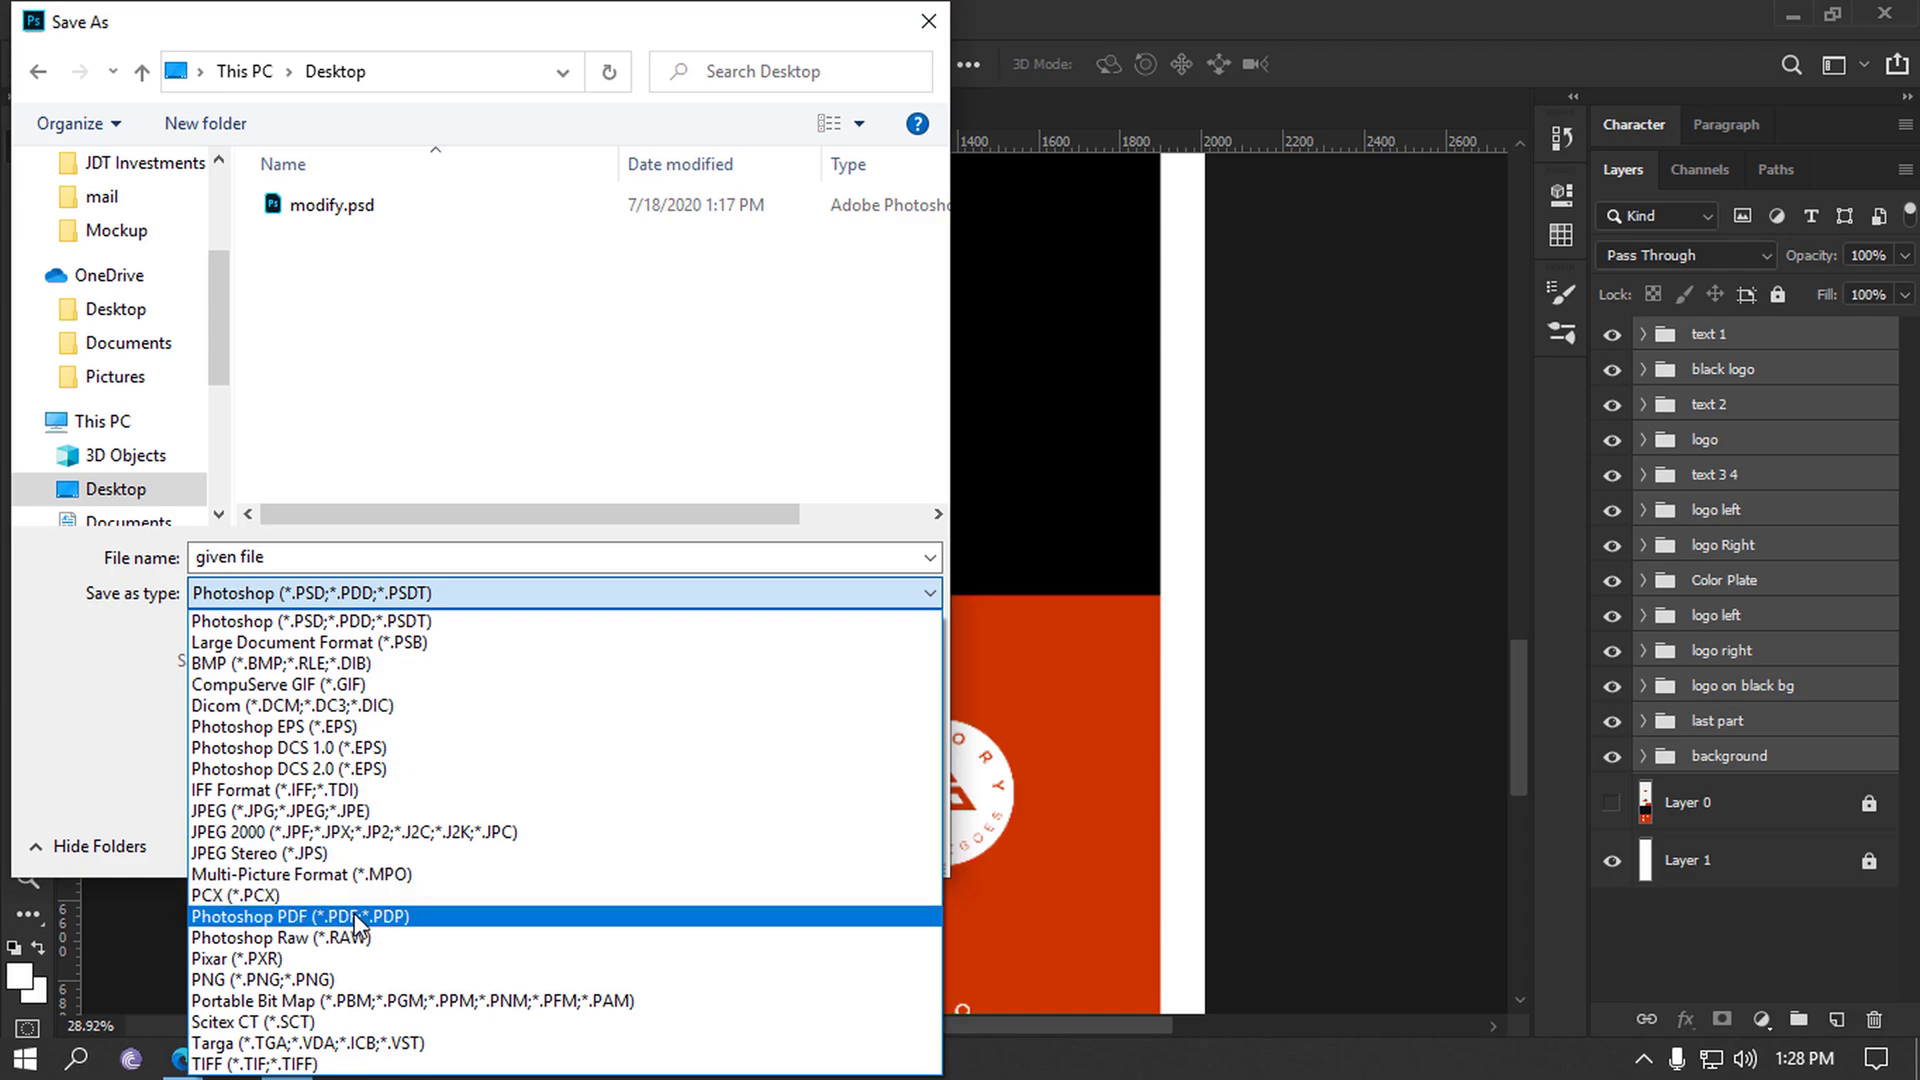
pyautogui.click(400, 917)
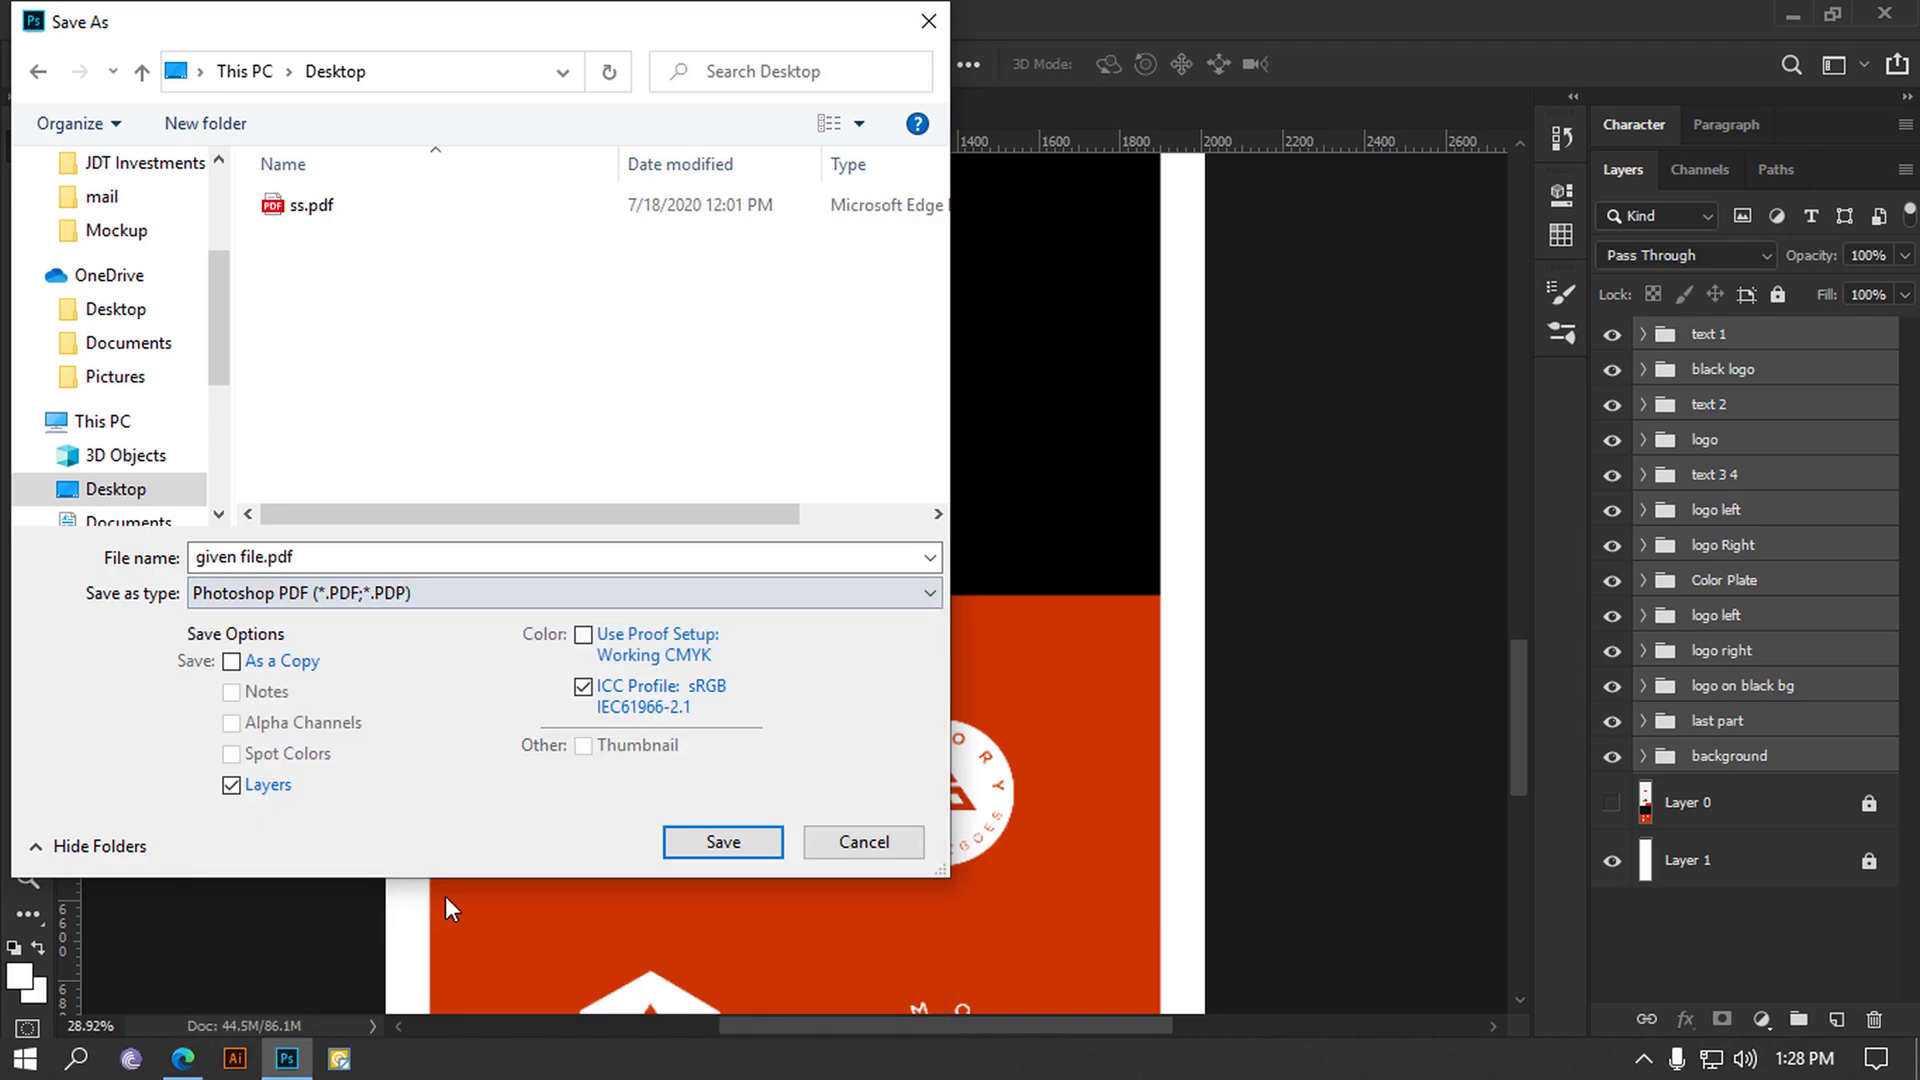
pyautogui.click(742, 844)
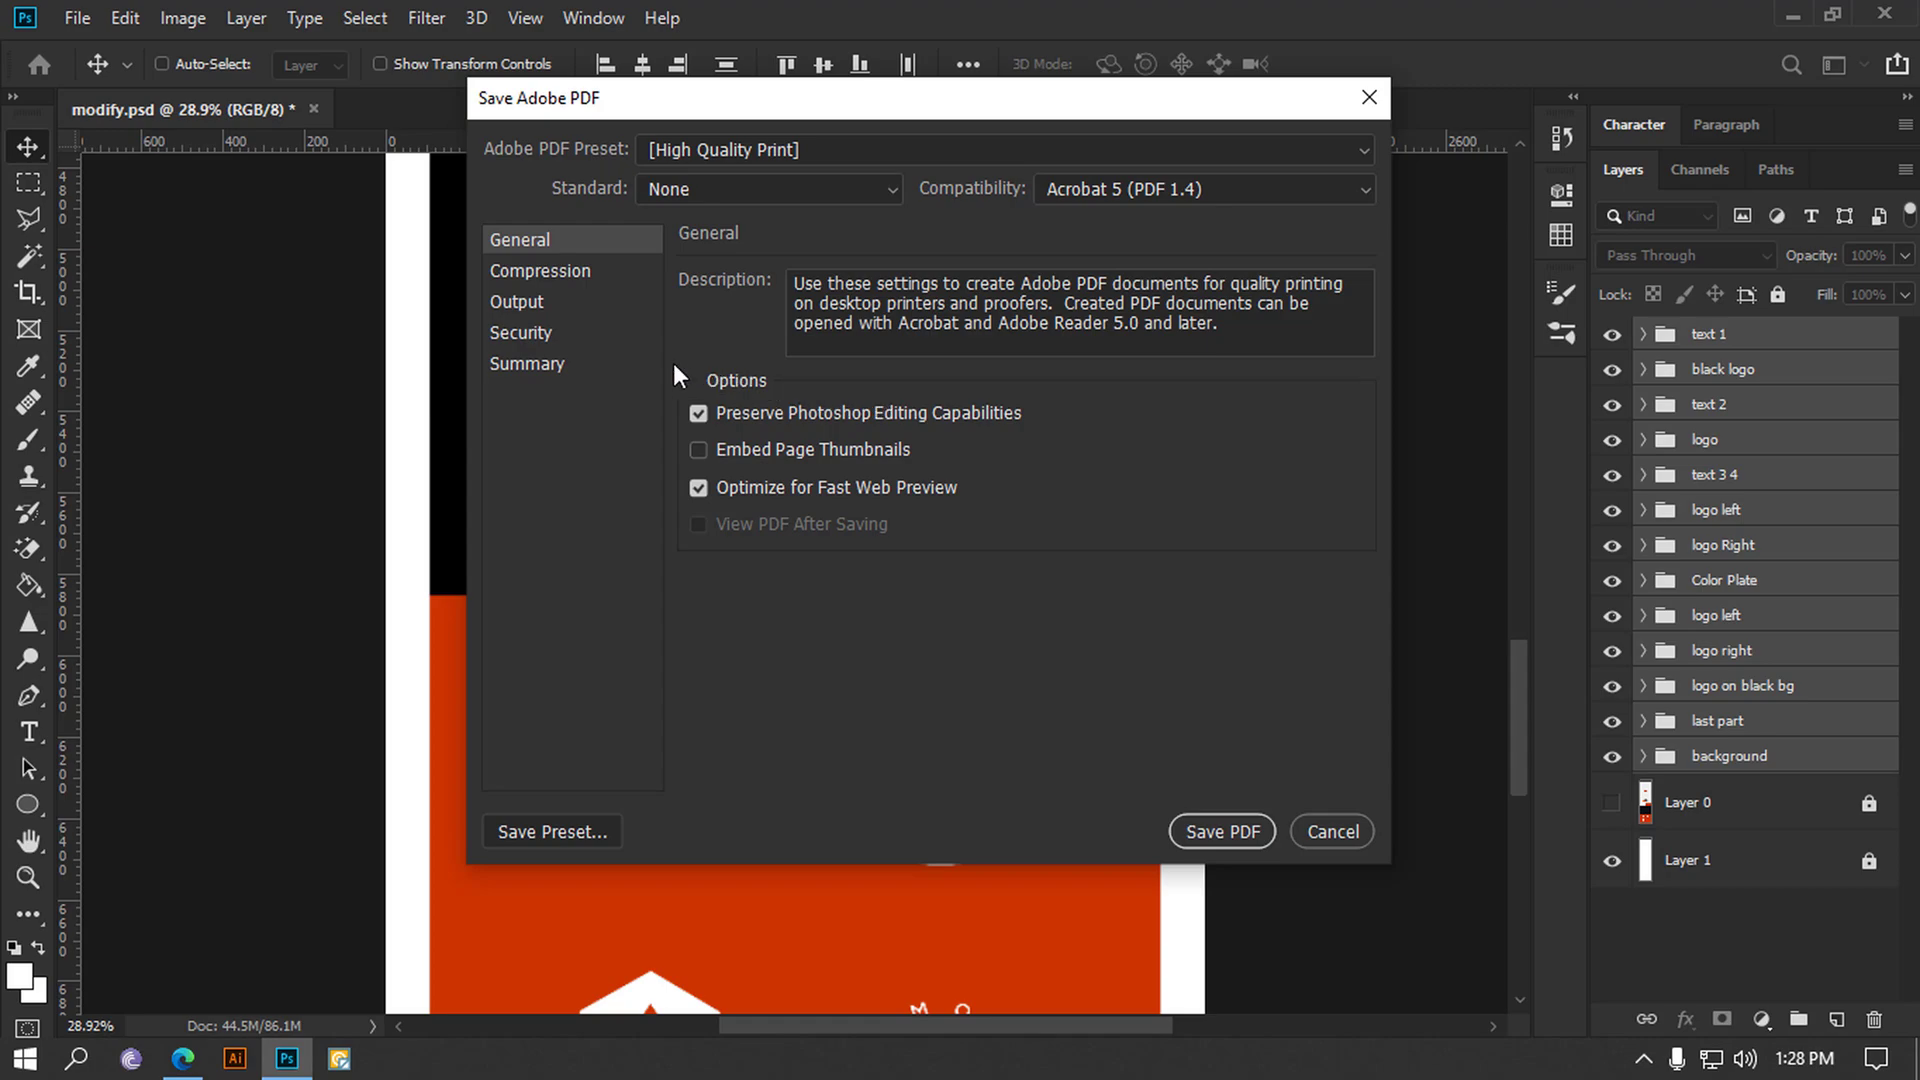
# Step: Show the PDF Security settings, leaving 'Require a password to open the document' unticked
pyautogui.click(537, 343)
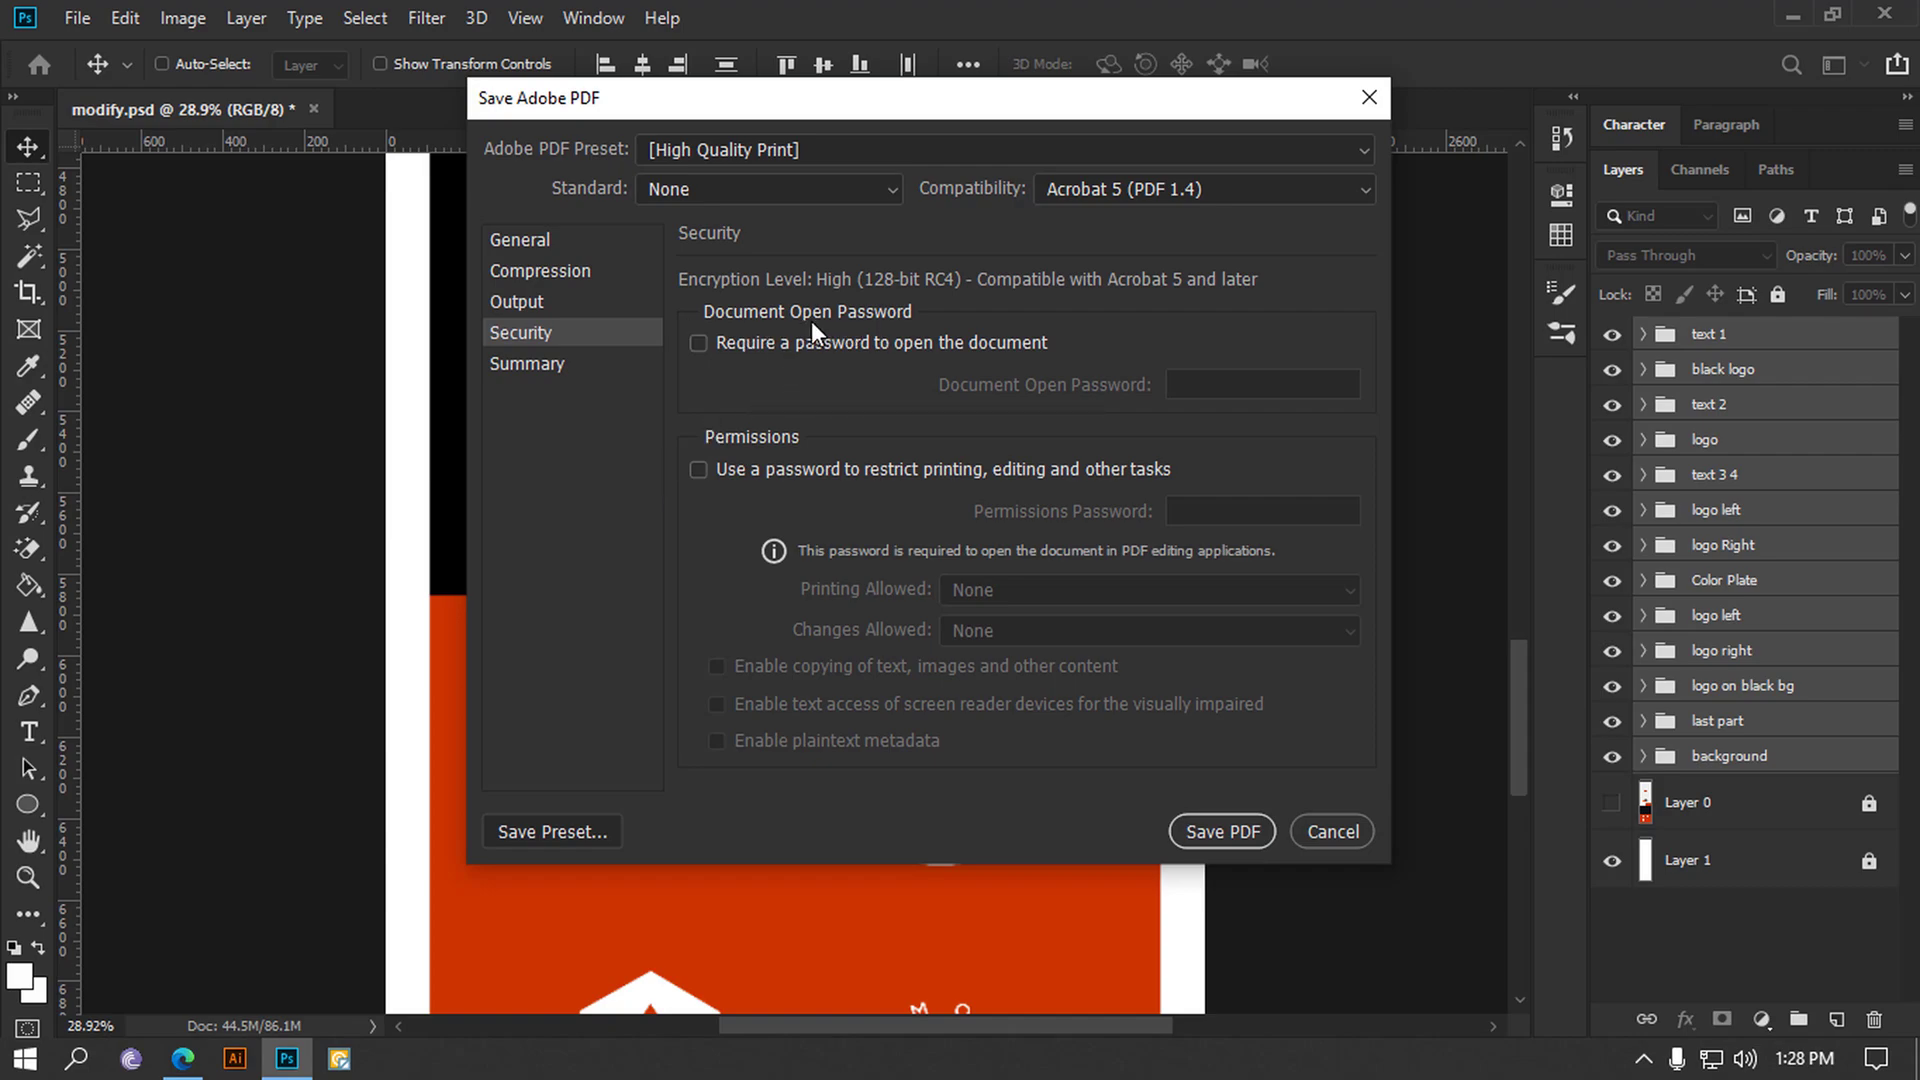
pyautogui.click(698, 343)
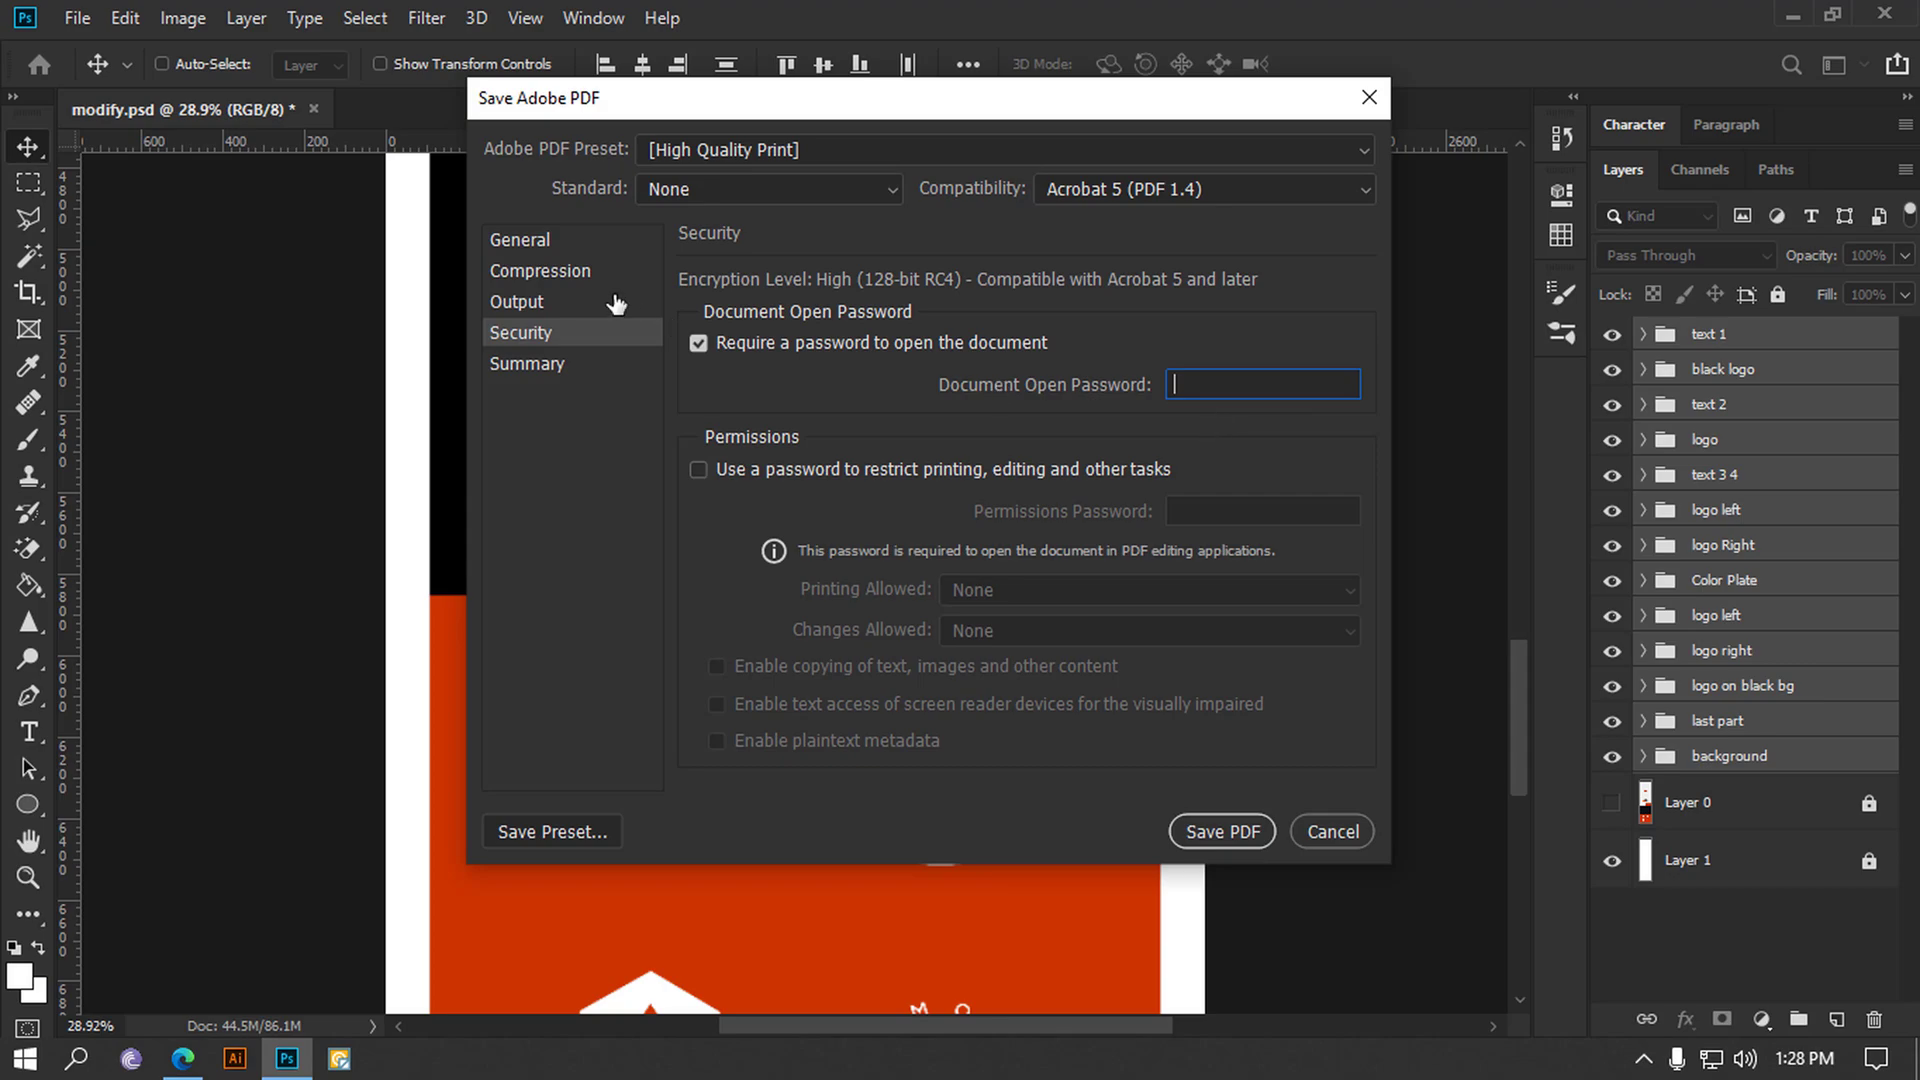
pyautogui.click(698, 343)
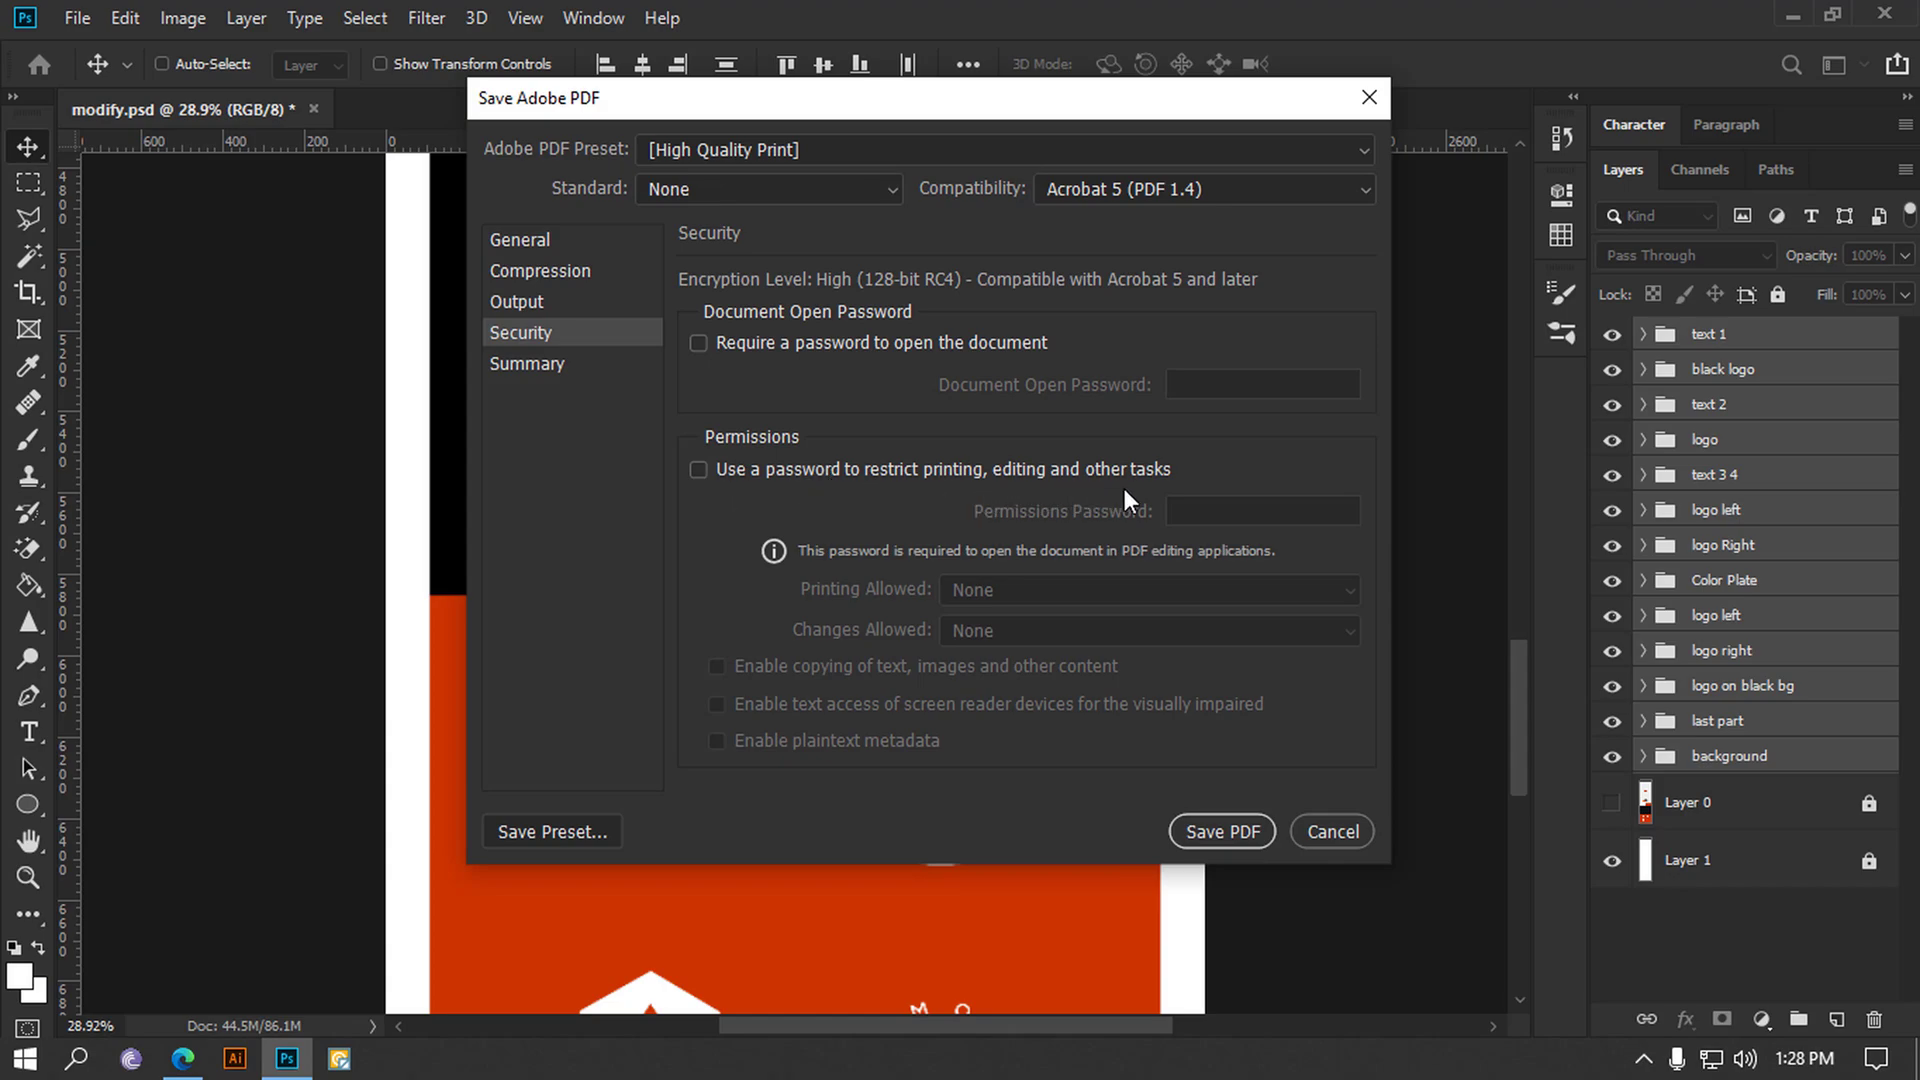
# Step: Enable a four-character permissions password, with Printing Allowed and Changes Allowed both None
pyautogui.click(699, 470)
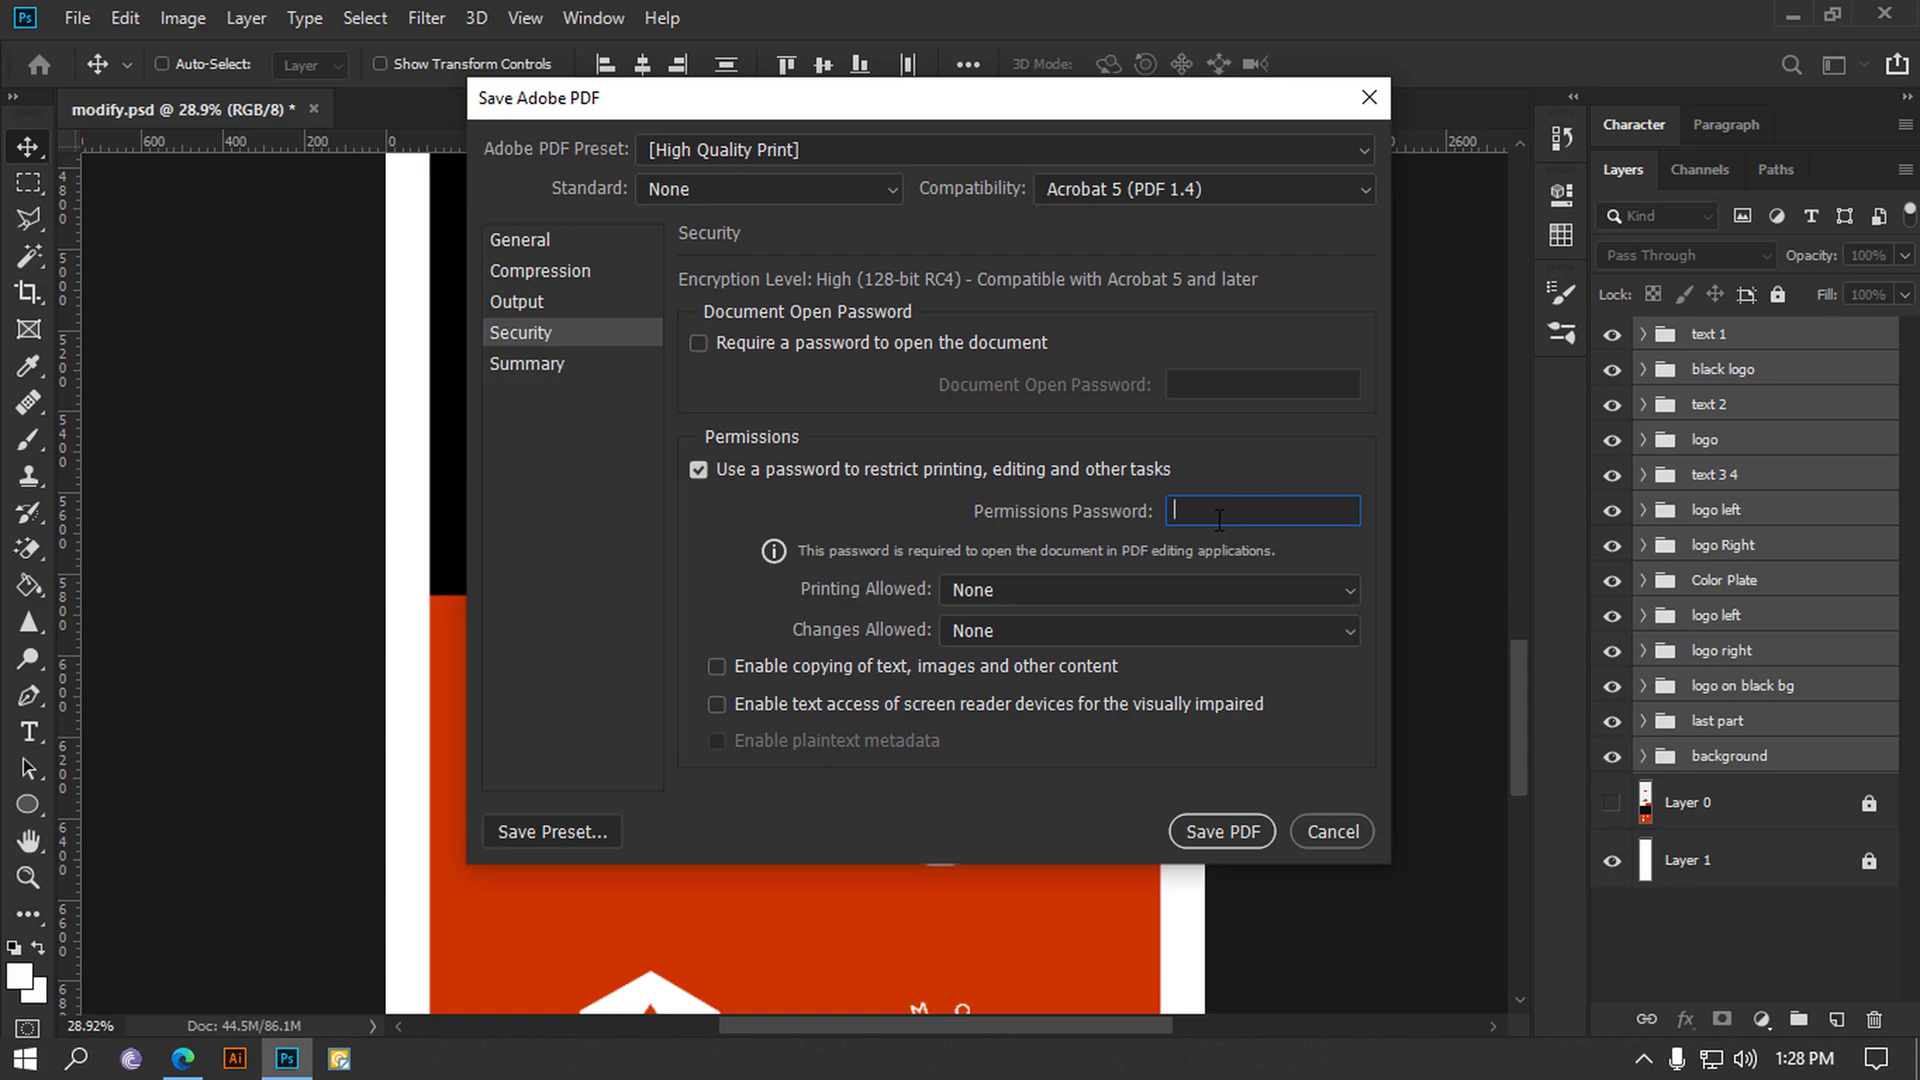
pyautogui.click(1028, 598)
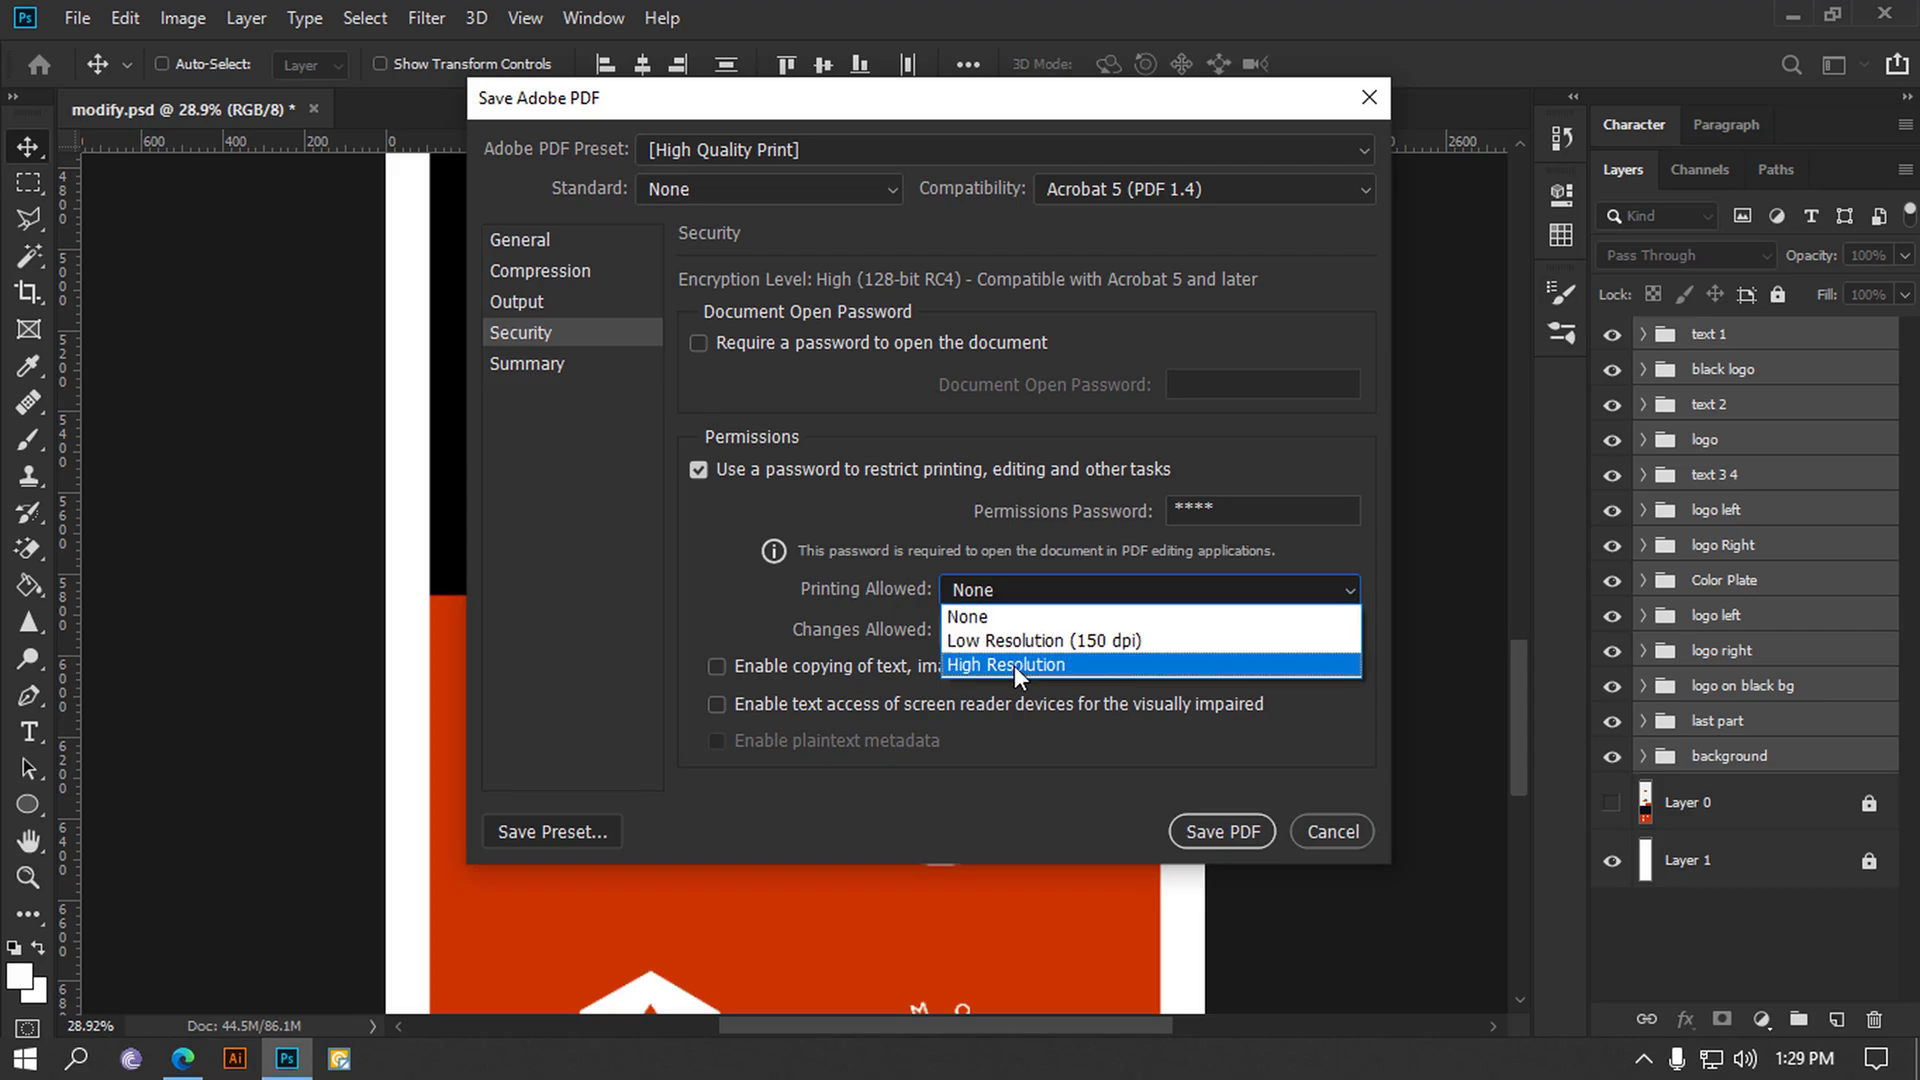
pyautogui.click(1036, 639)
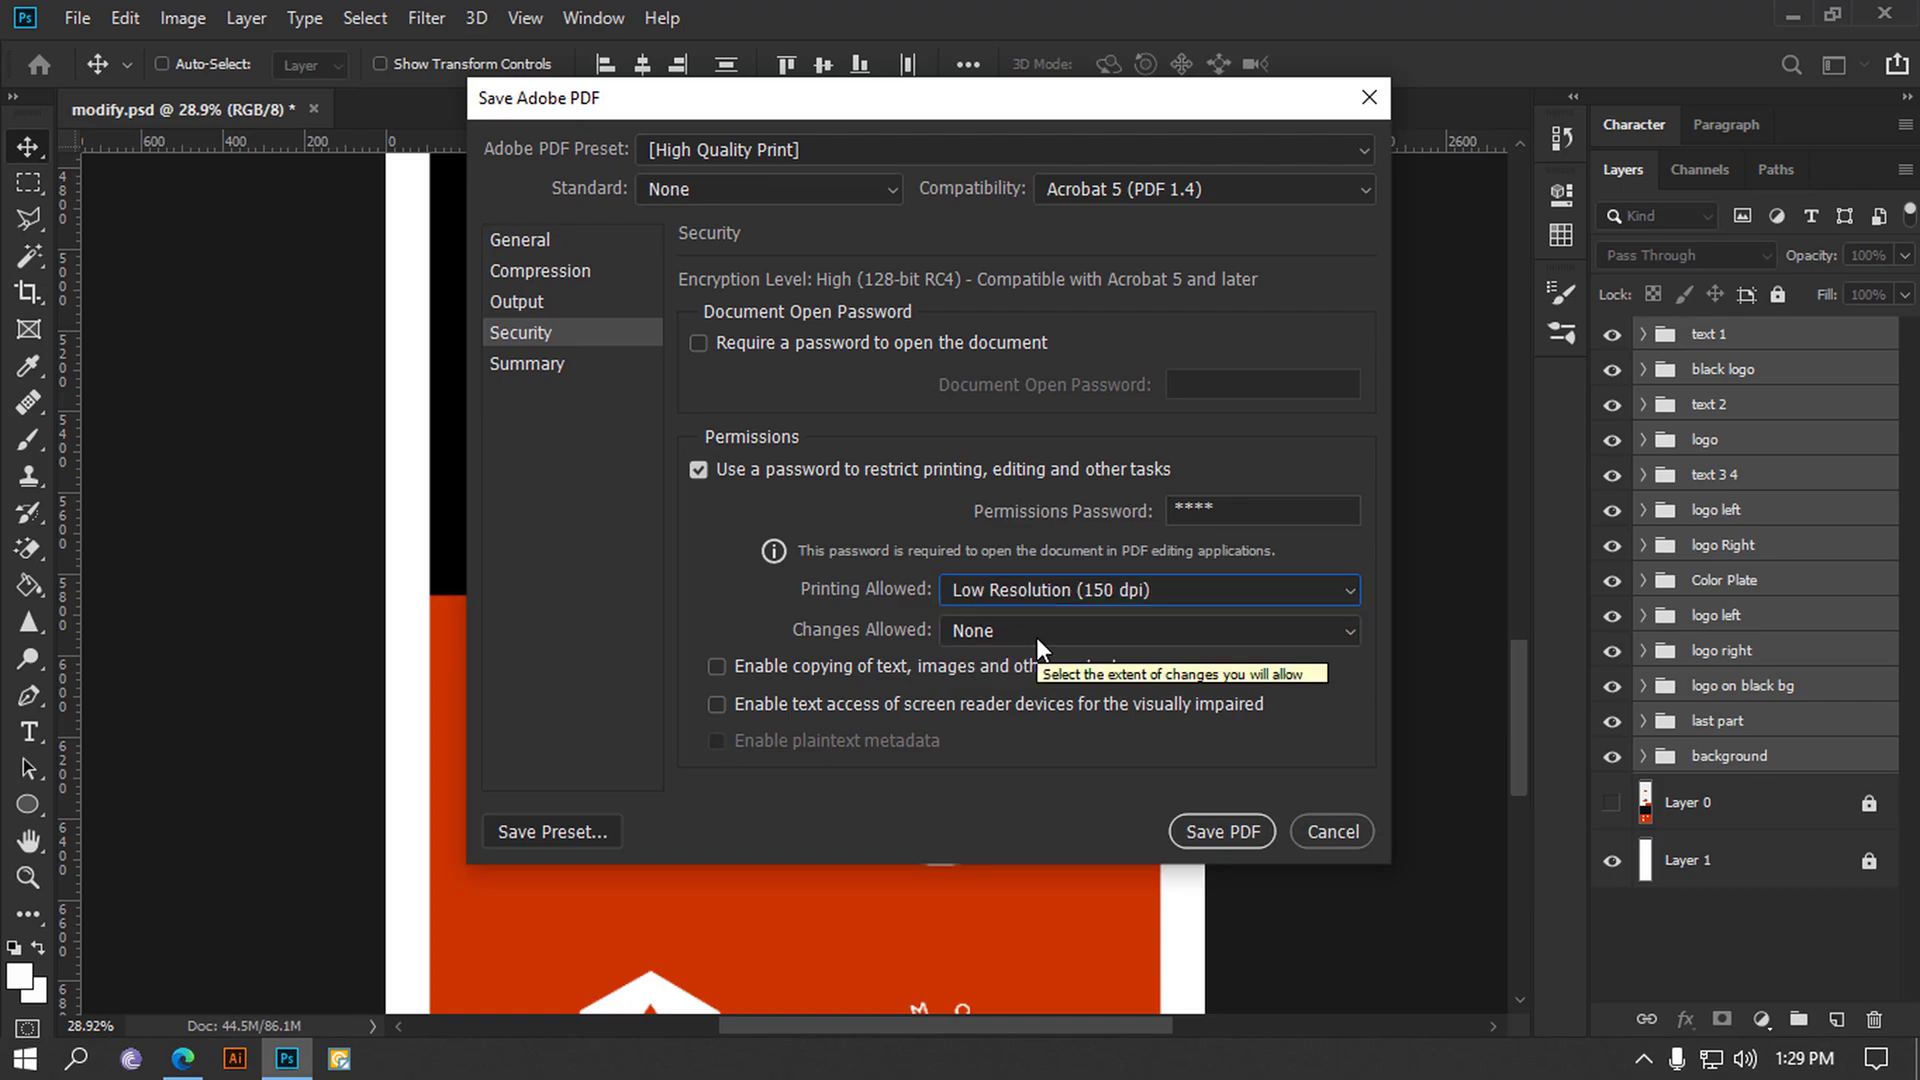
pyautogui.click(1100, 590)
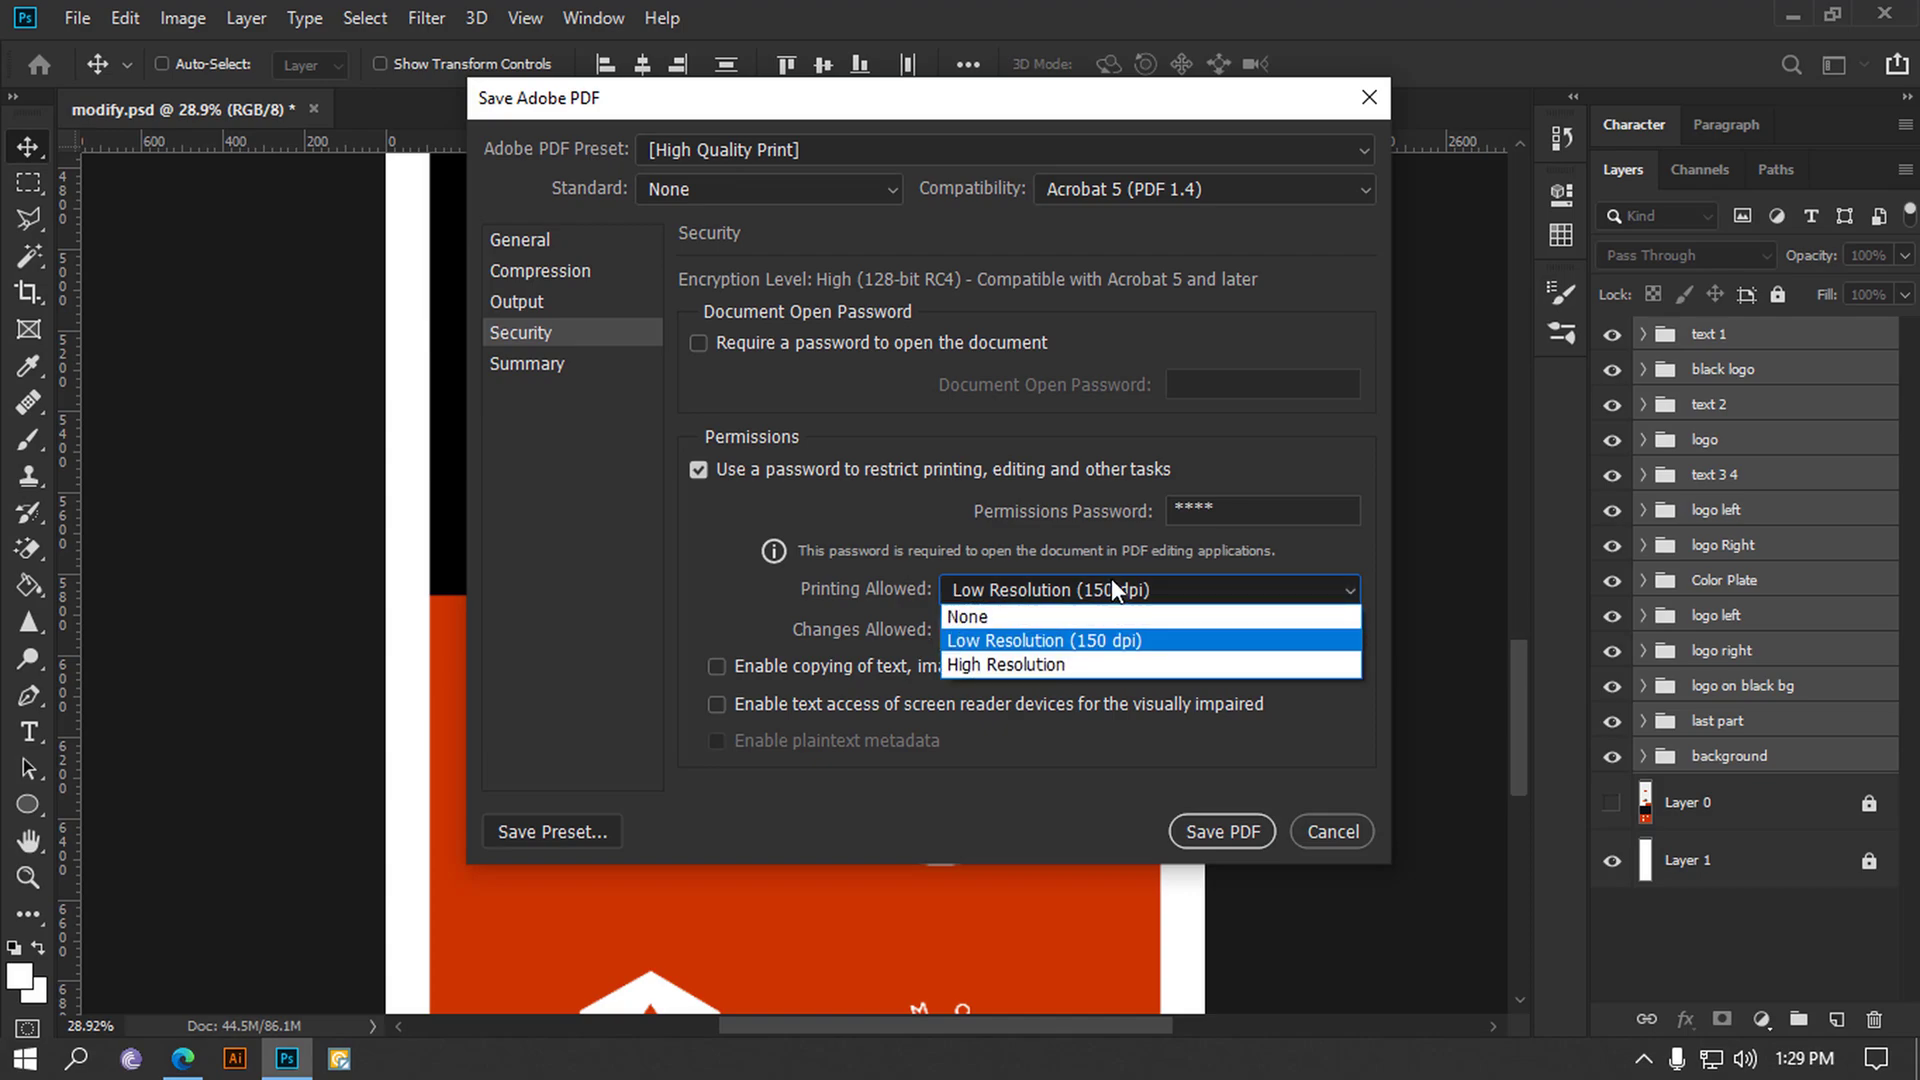
pyautogui.click(1070, 615)
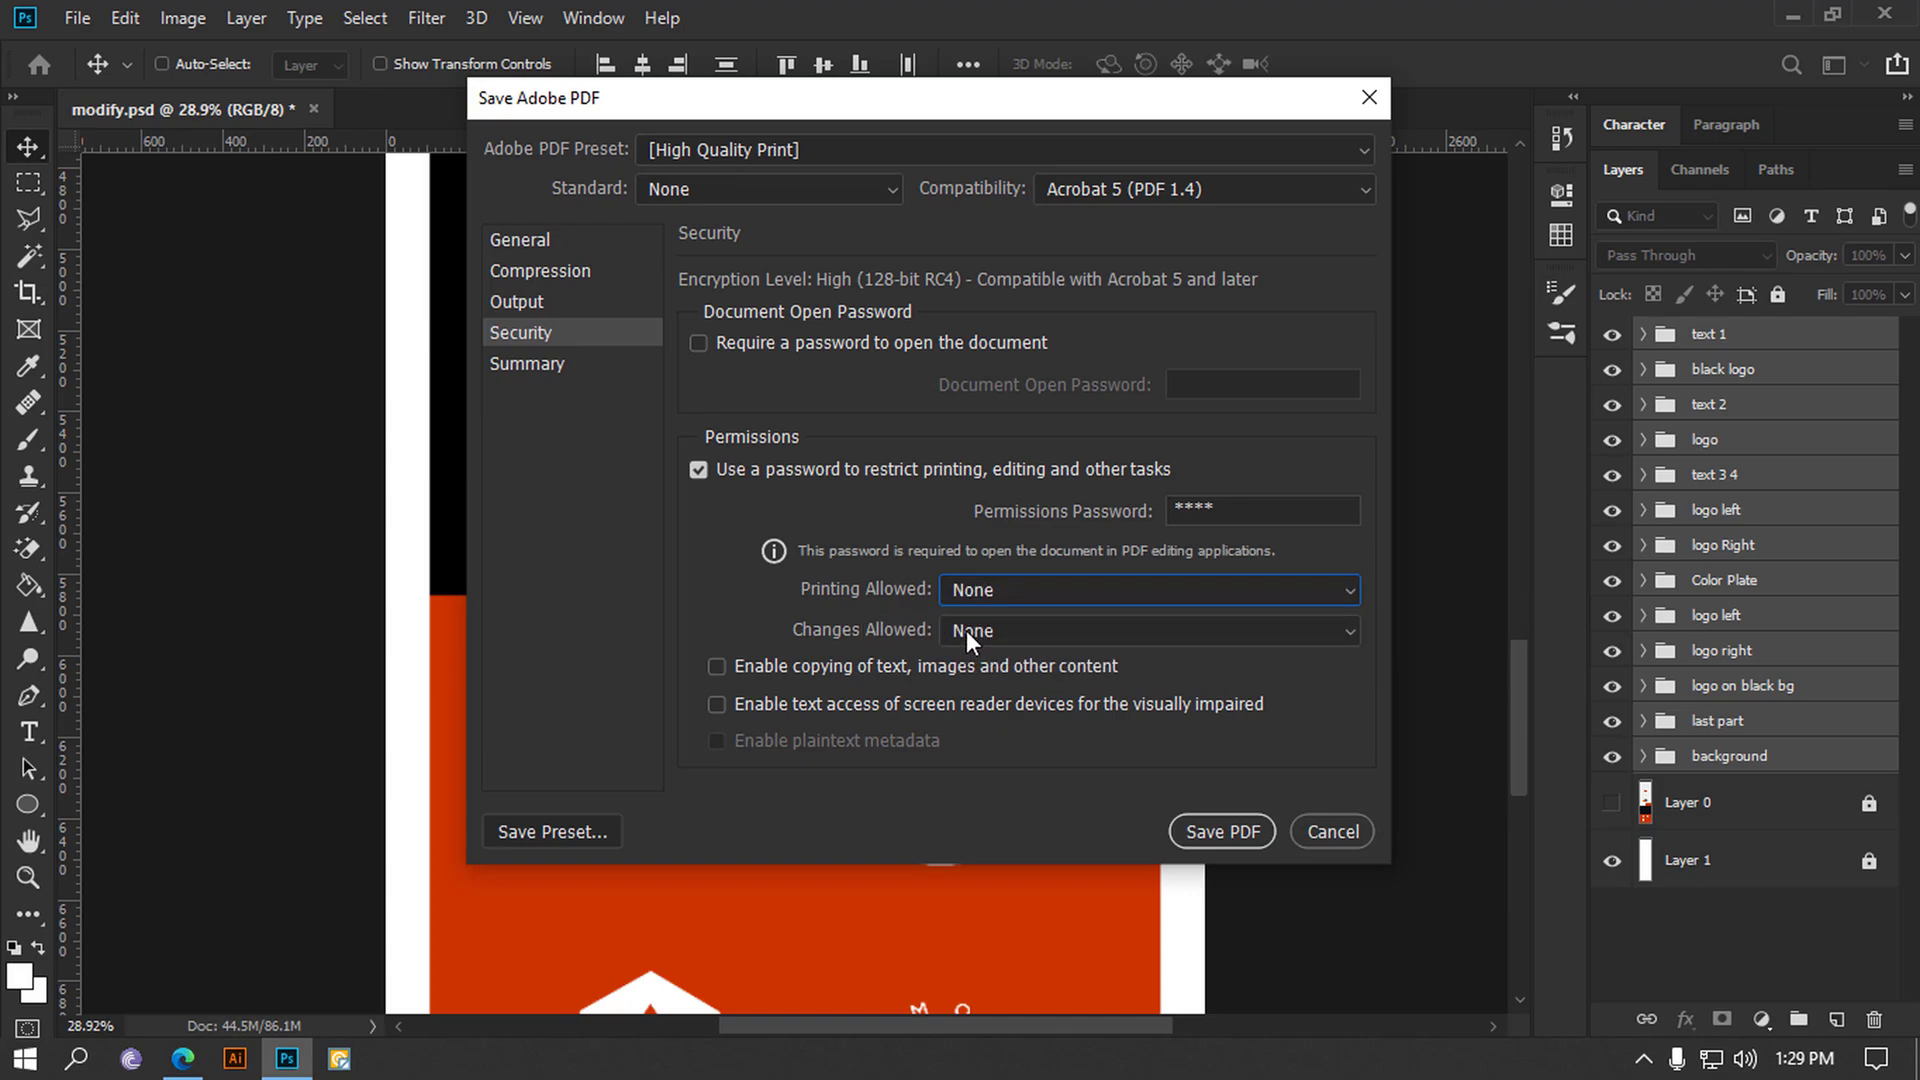
pyautogui.click(1050, 638)
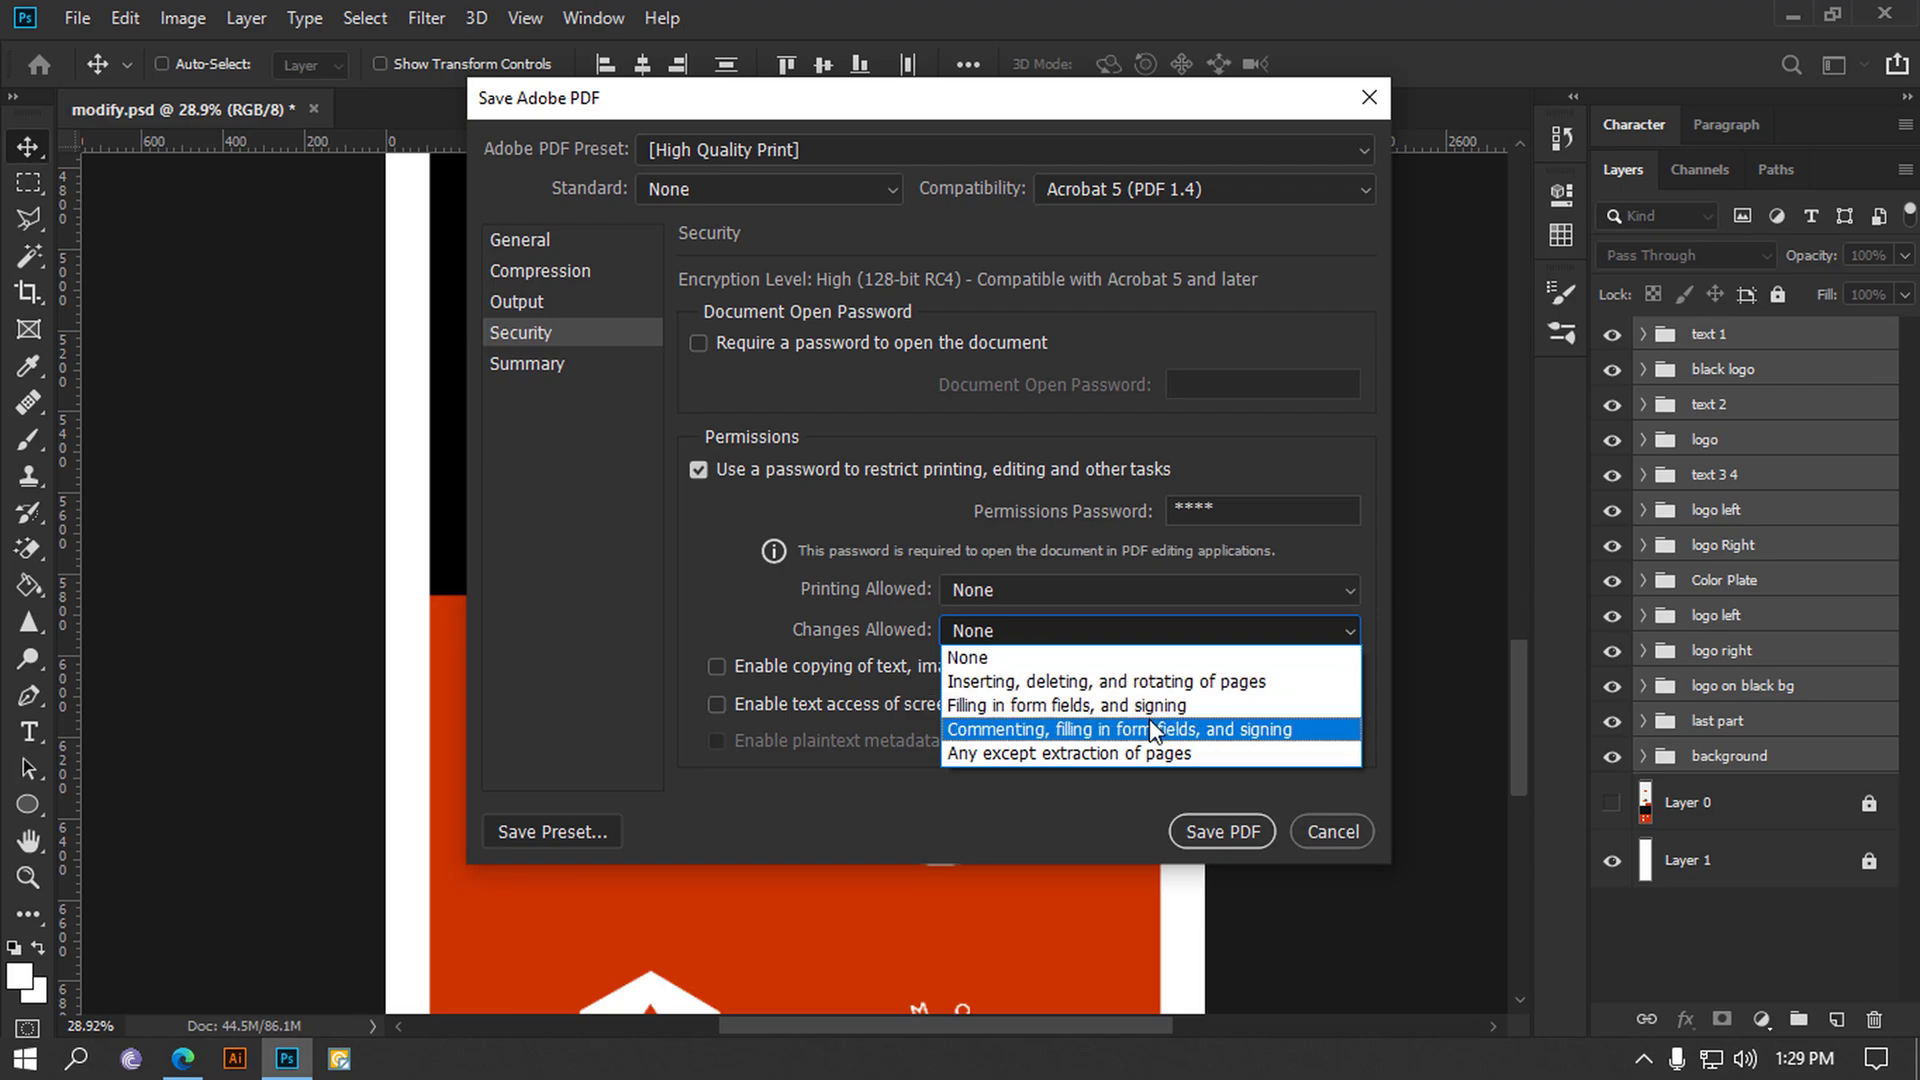
pyautogui.click(1004, 660)
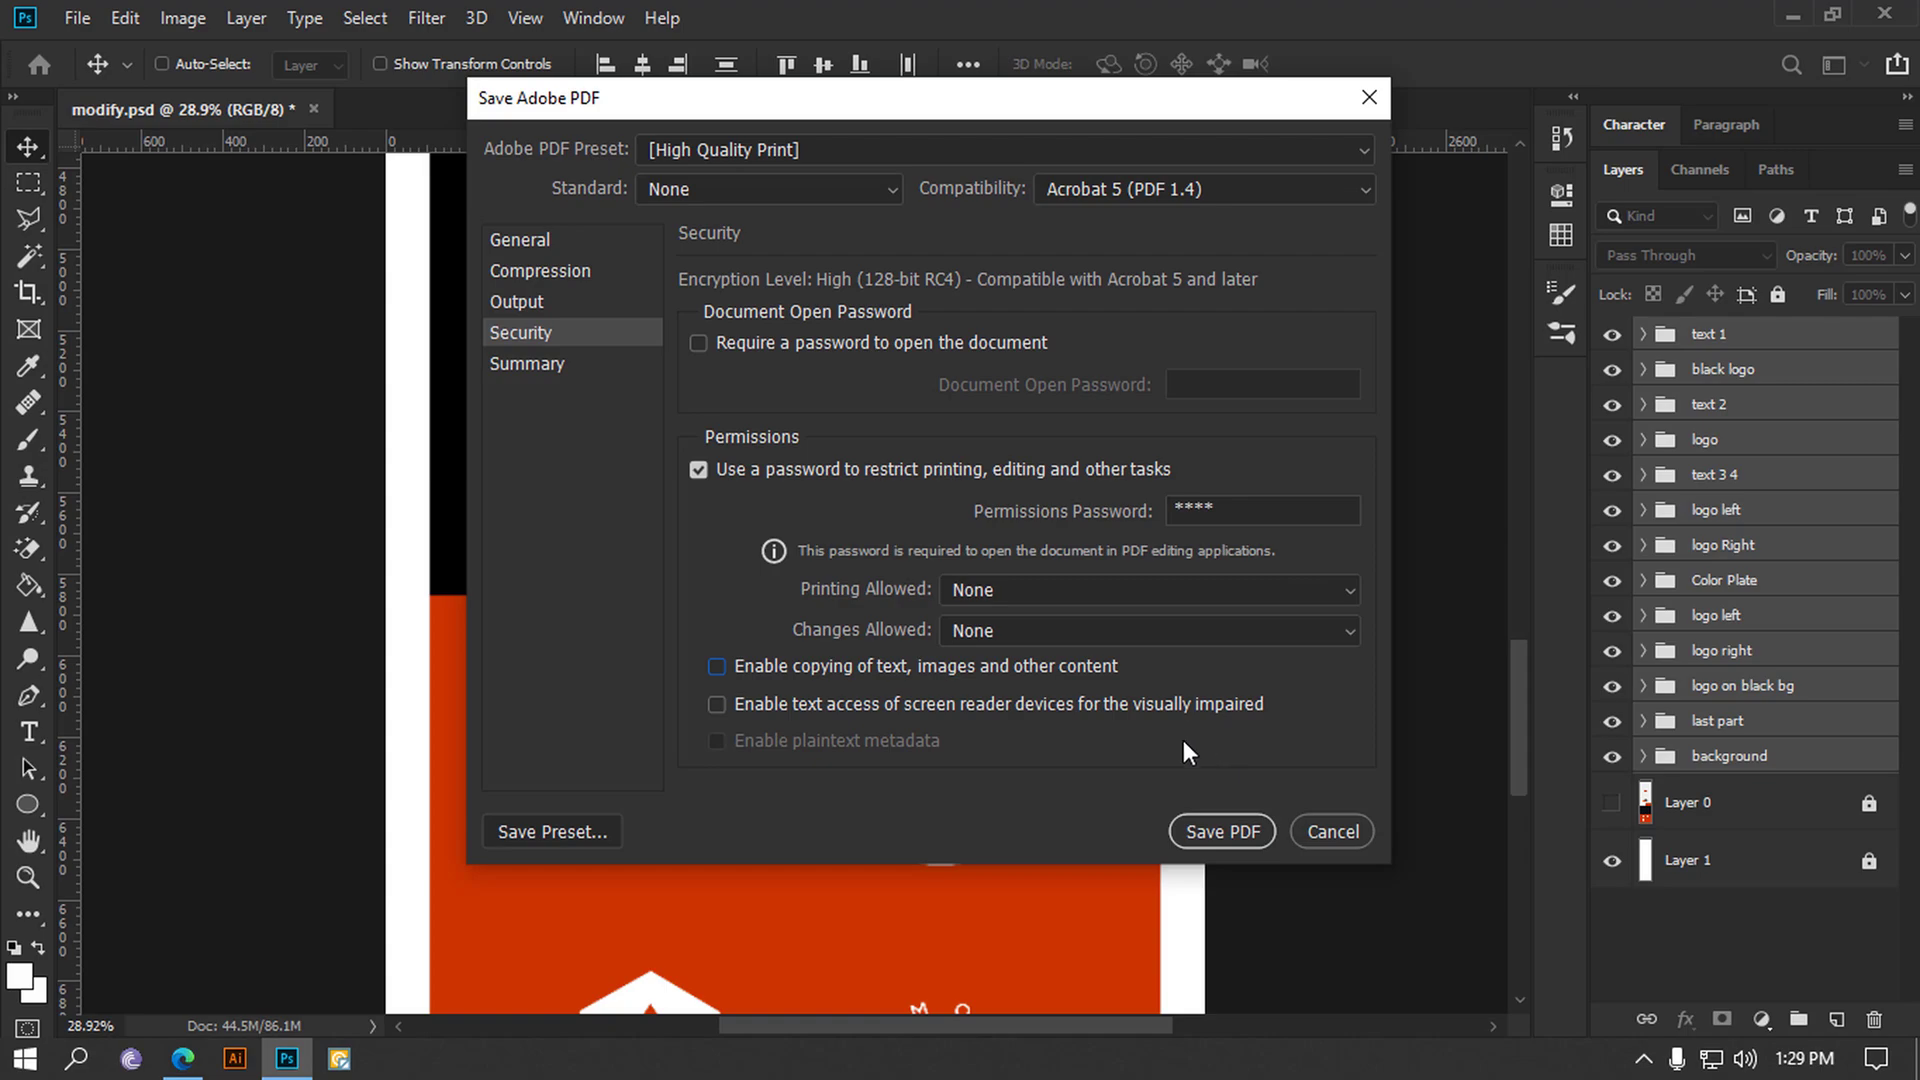
# Step: Save the protected PDF, re-entering the permissions password to confirm it
pyautogui.click(1218, 835)
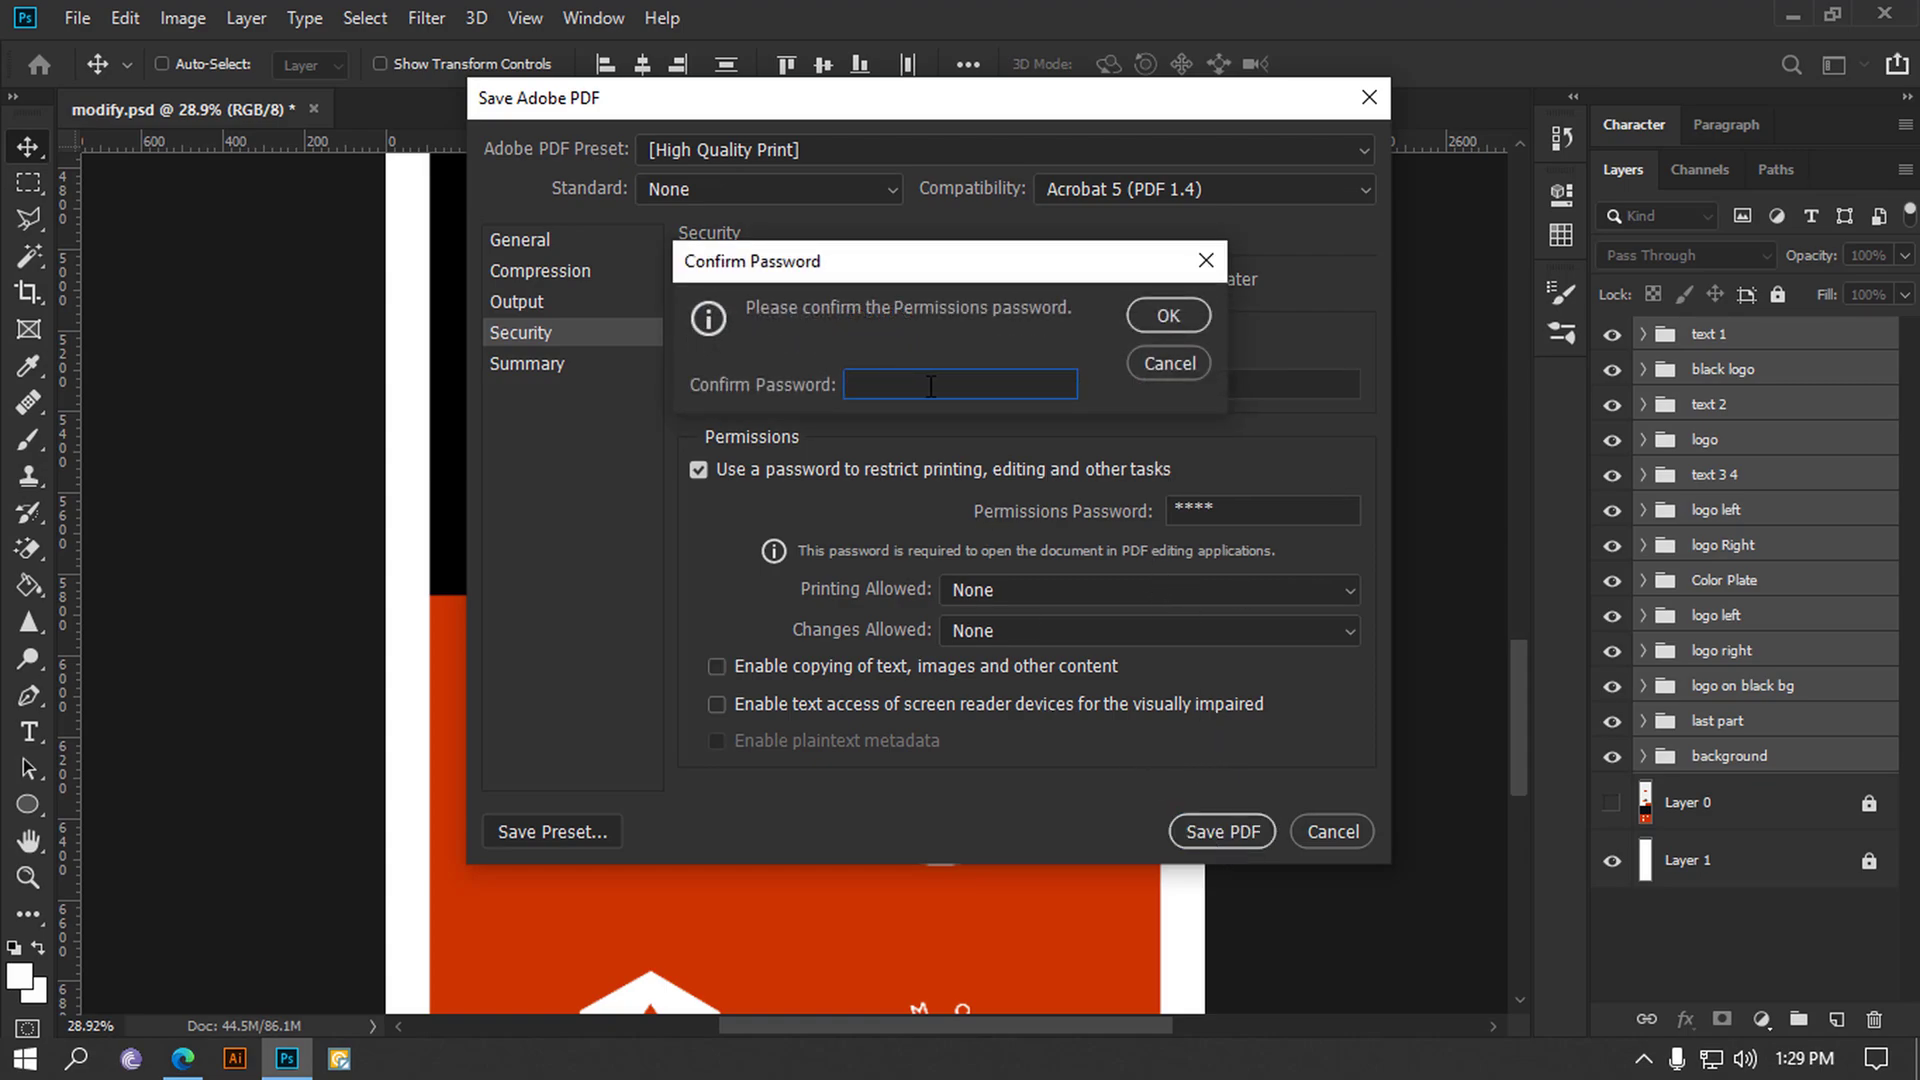
pyautogui.write('****')
pyautogui.click(1168, 316)
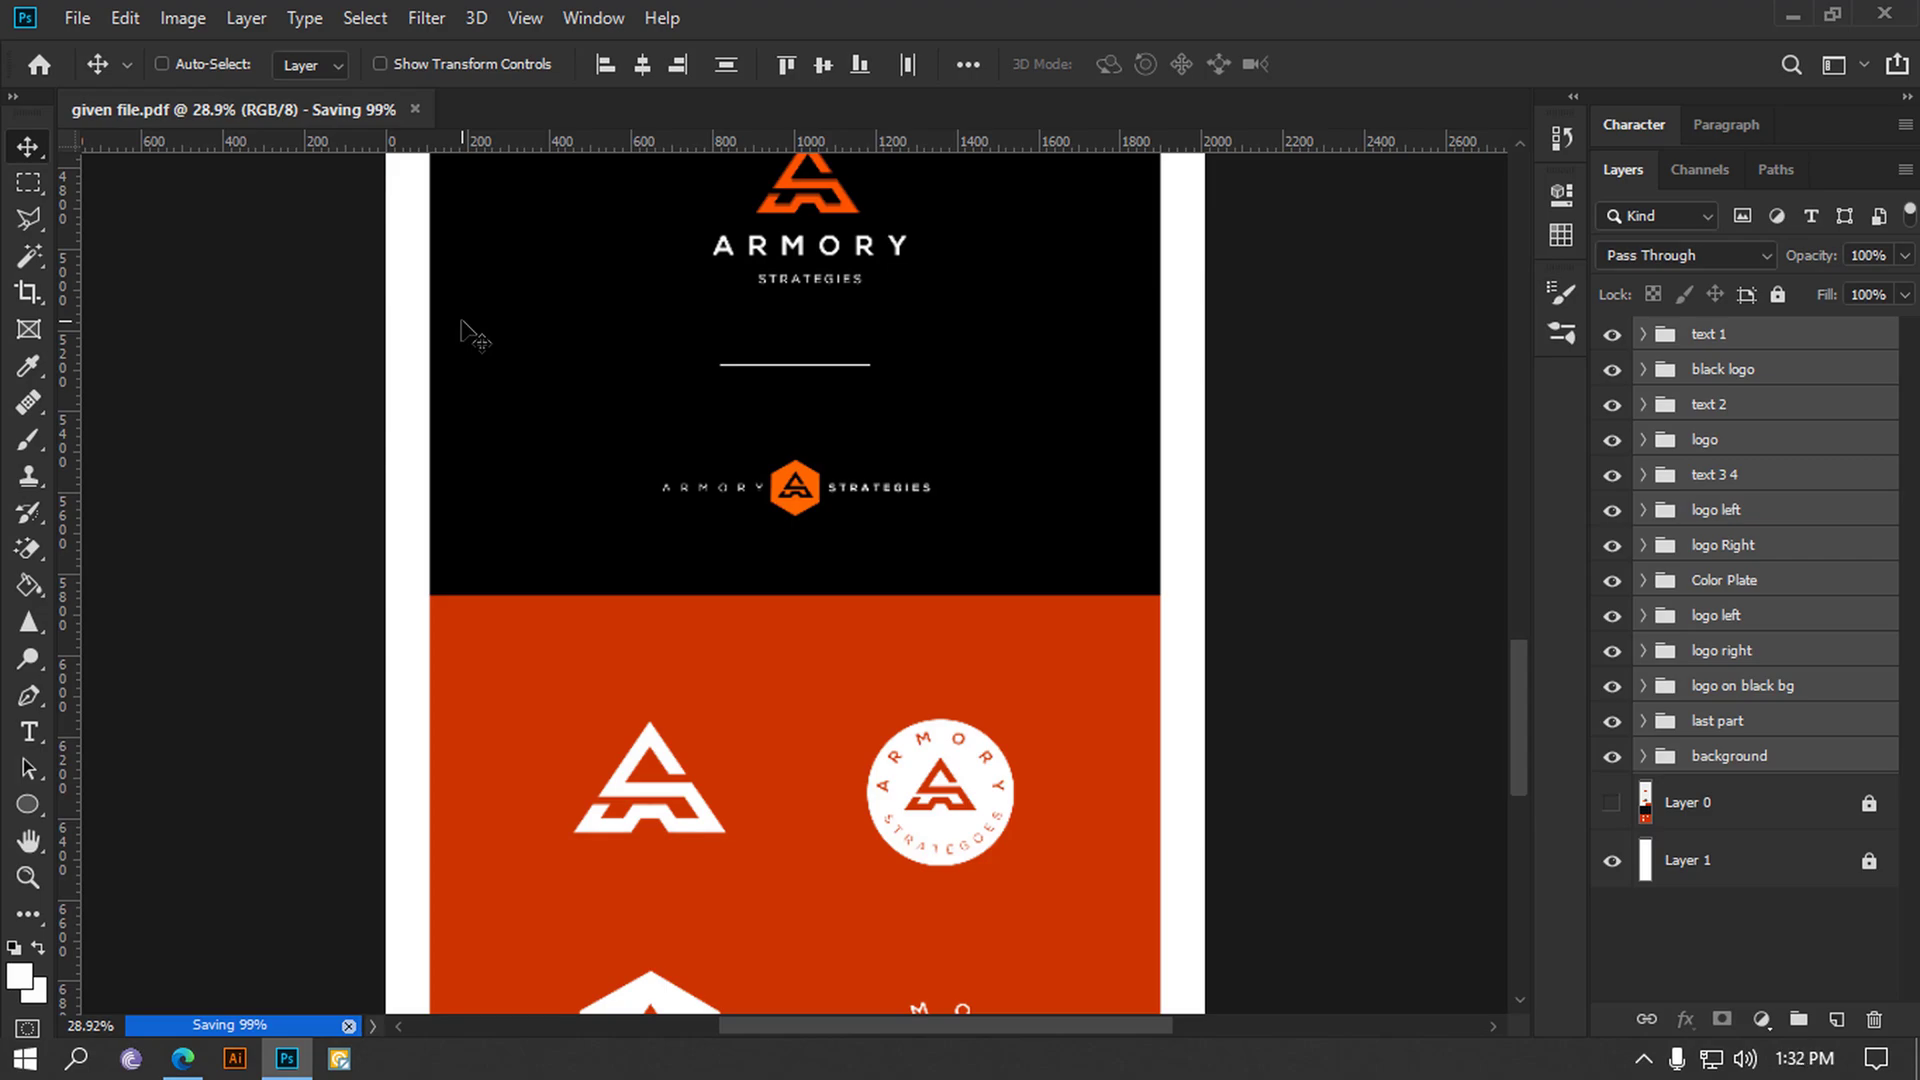
pyautogui.click(1786, 12)
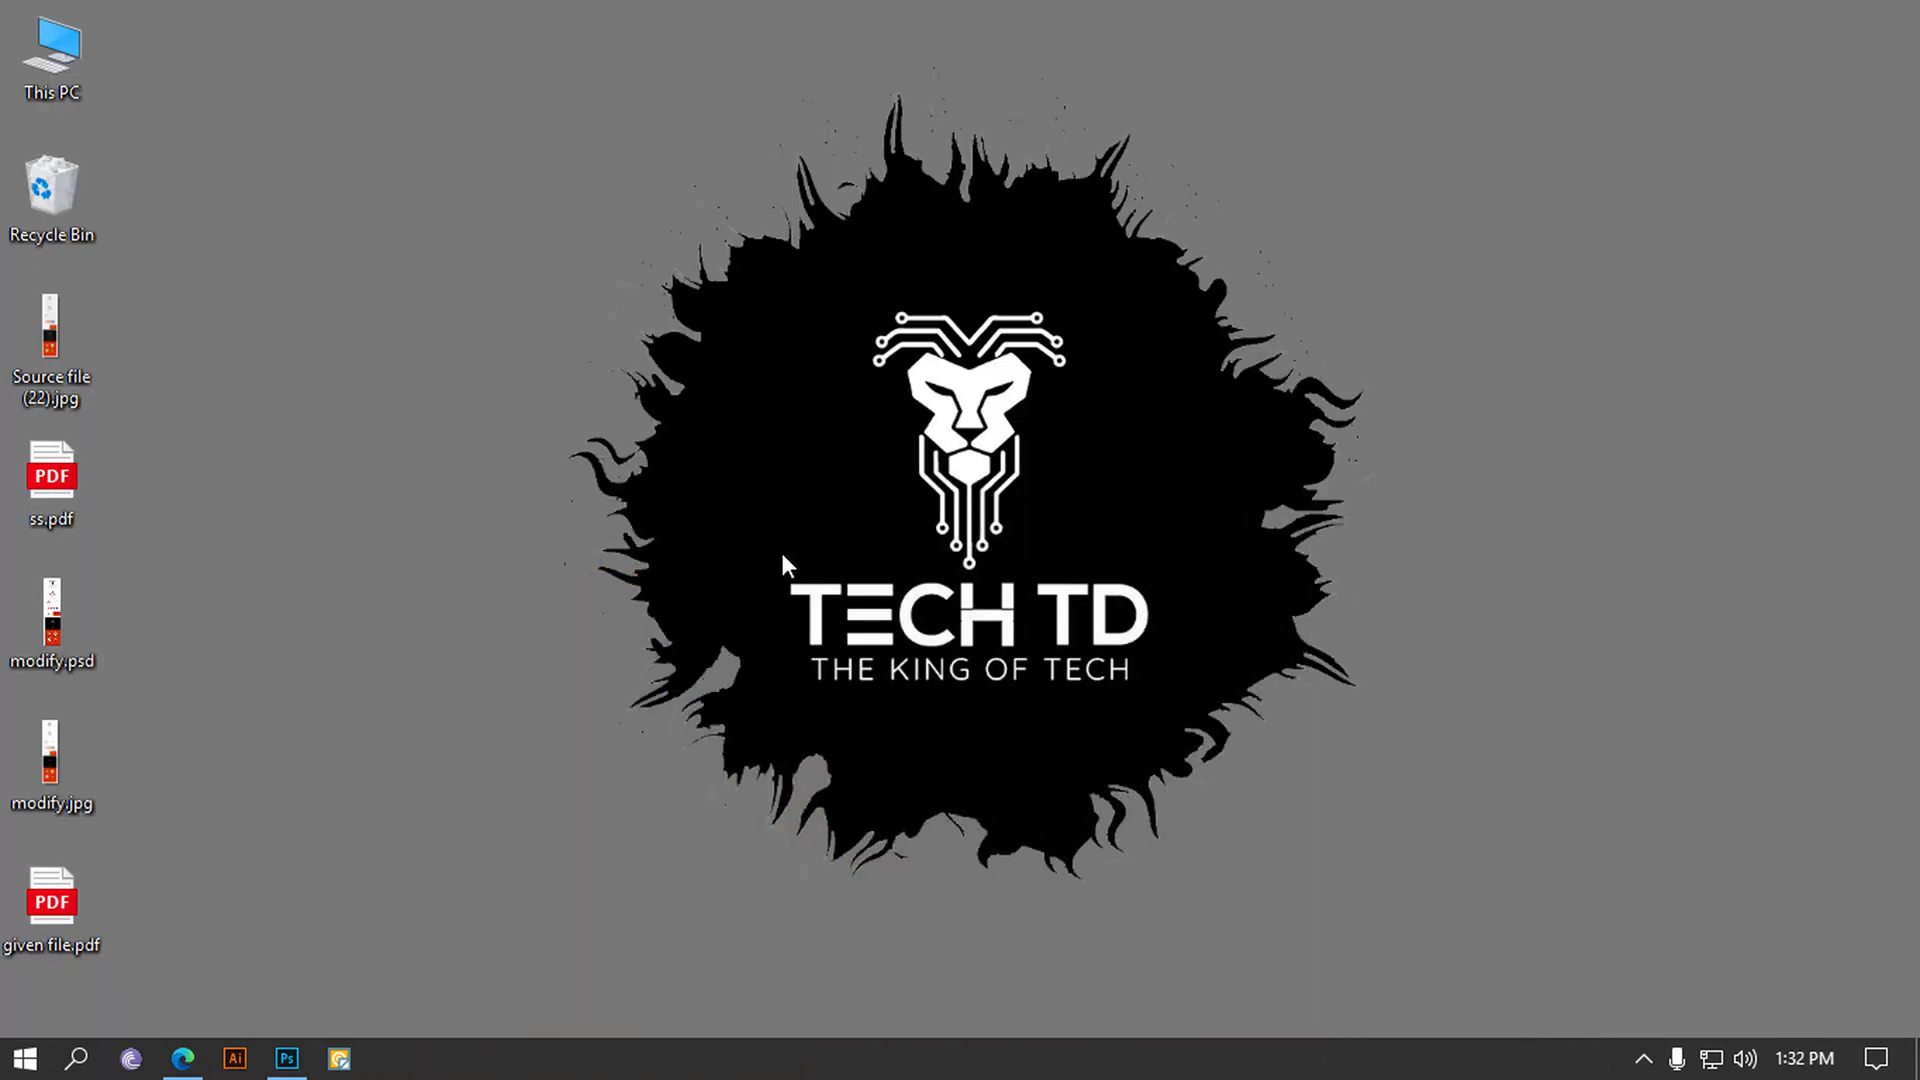
pyautogui.doubleClick(62, 897)
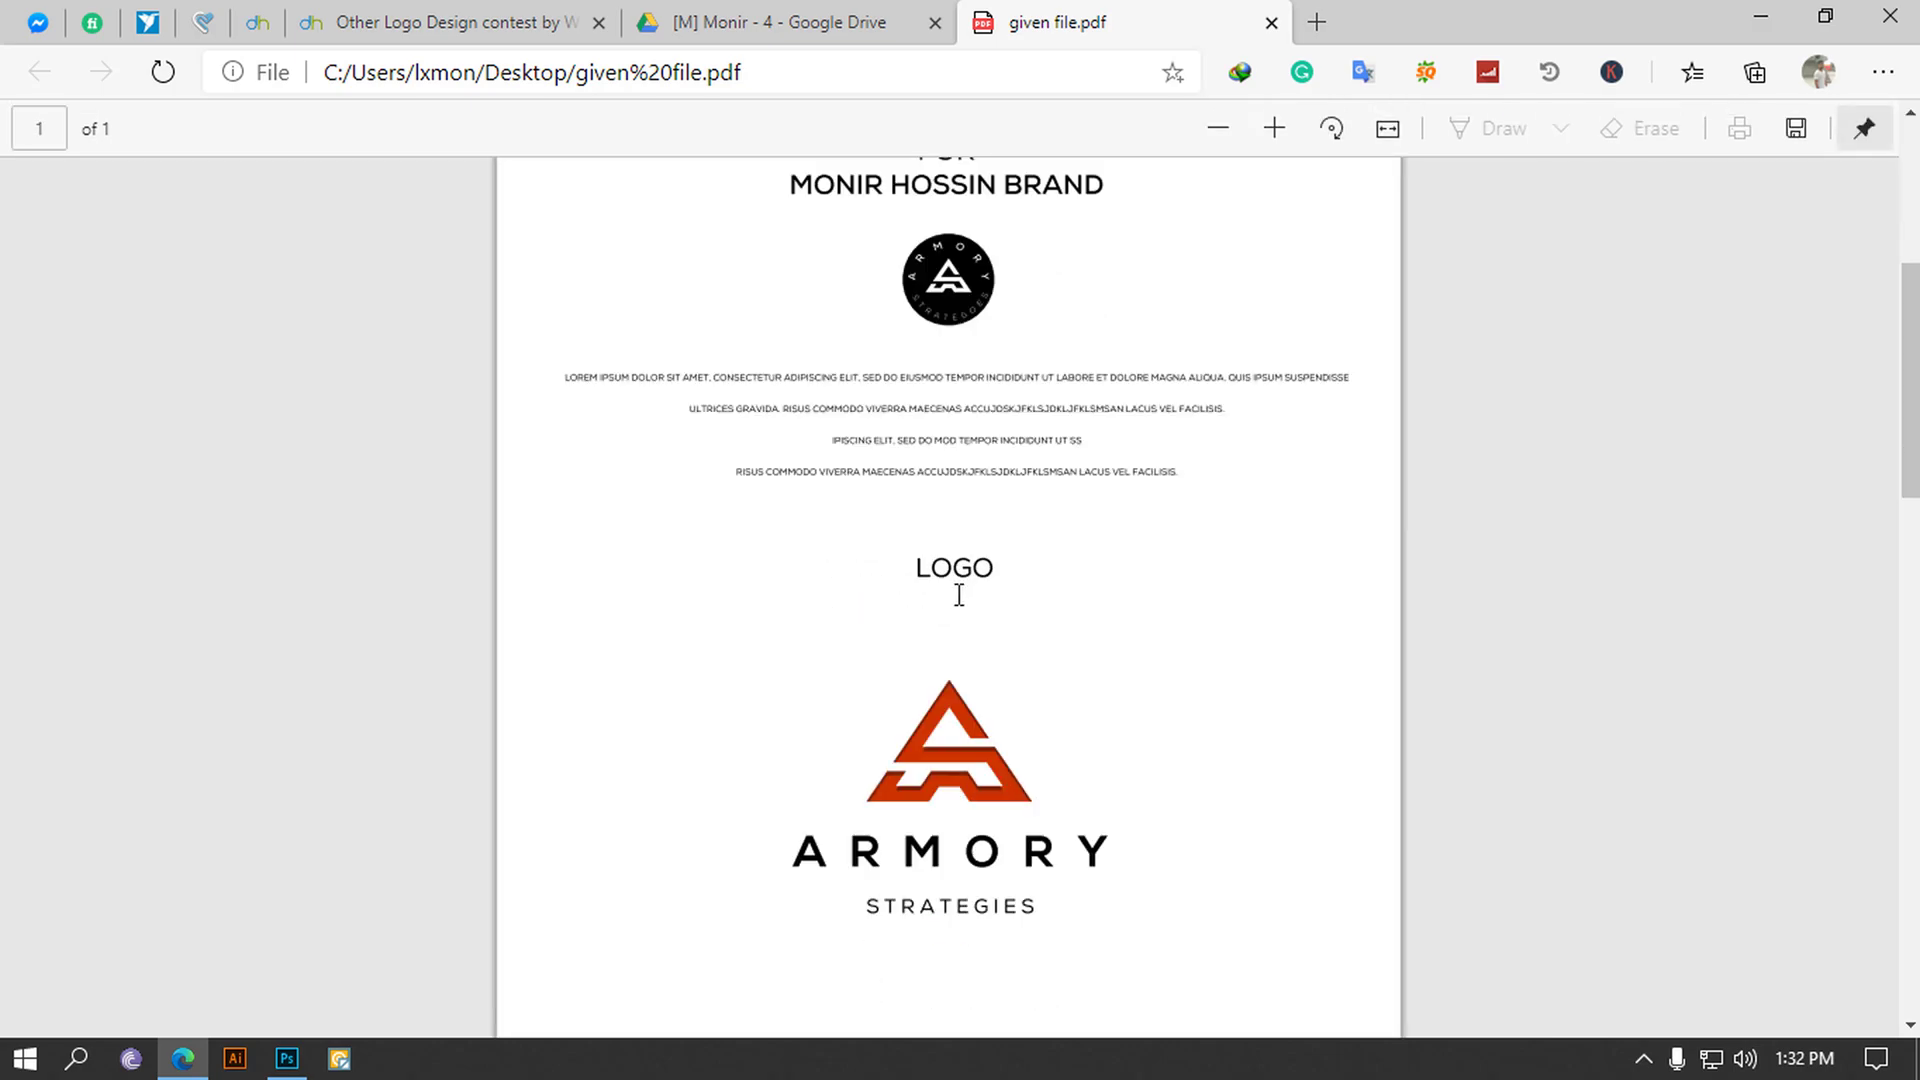
pyautogui.scroll(-5, 955, 591)
pyautogui.scroll(1, 960, 595)
pyautogui.scroll(5, 960, 595)
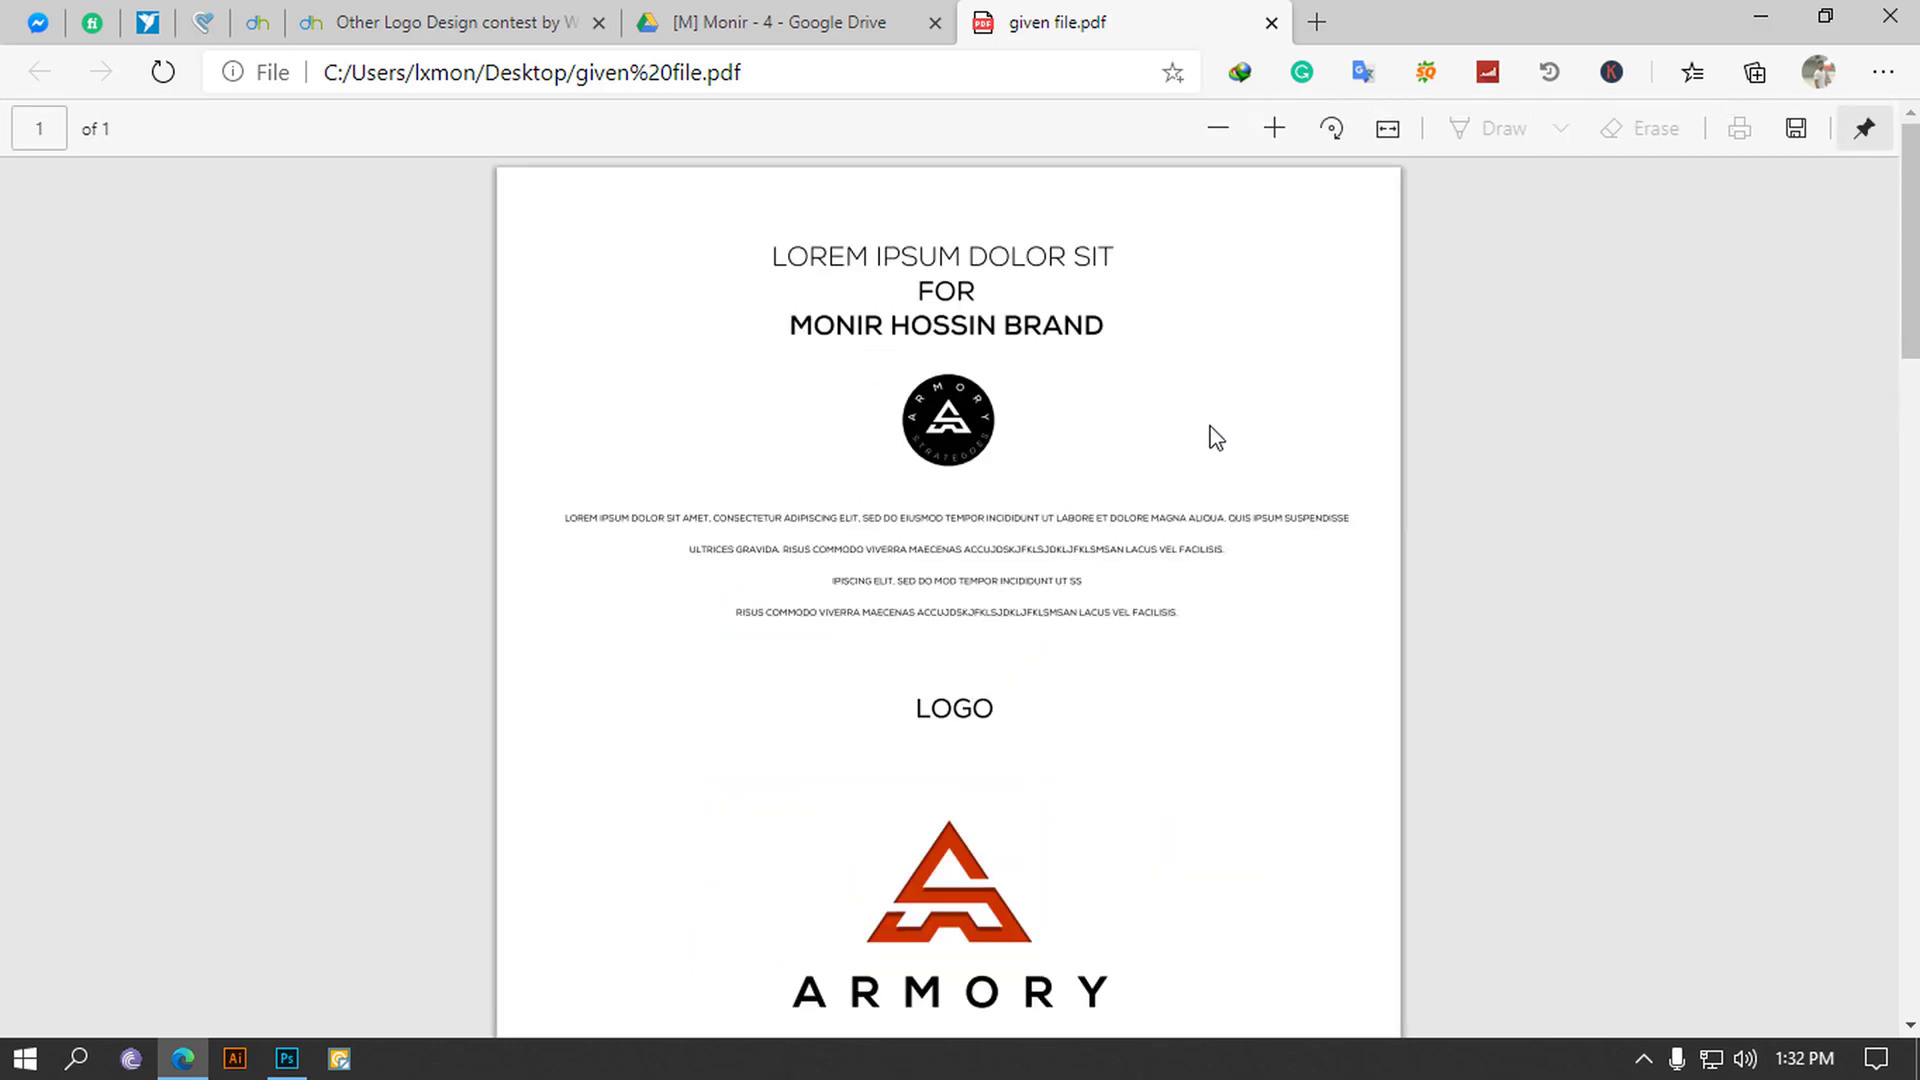
pyautogui.keyDown('ctrl'); pyautogui.scroll(2, 1153, 557); pyautogui.keyUp('ctrl')
pyautogui.keyDown('ctrl'); pyautogui.scroll(3, 1153, 557); pyautogui.keyUp('ctrl')
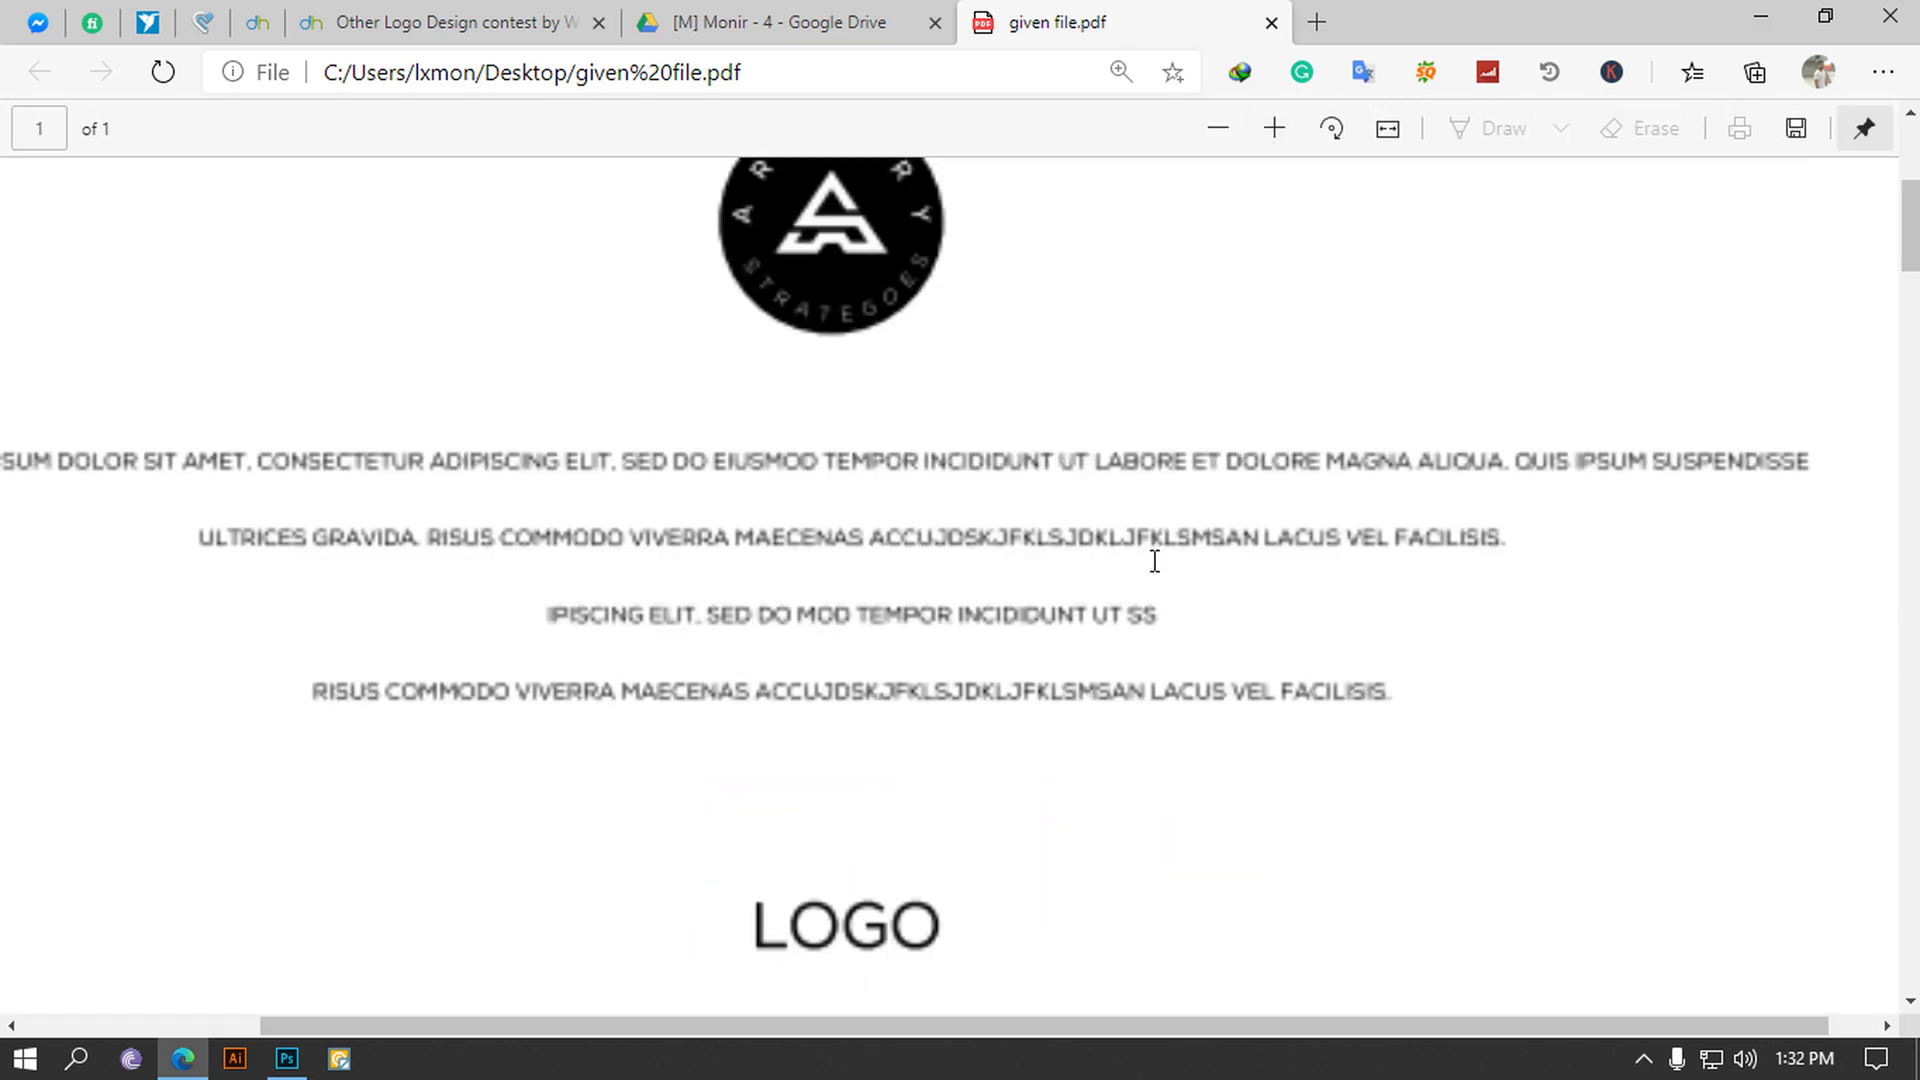
pyautogui.keyDown('ctrl'); pyautogui.scroll(-1, 1154, 561); pyautogui.keyUp('ctrl')
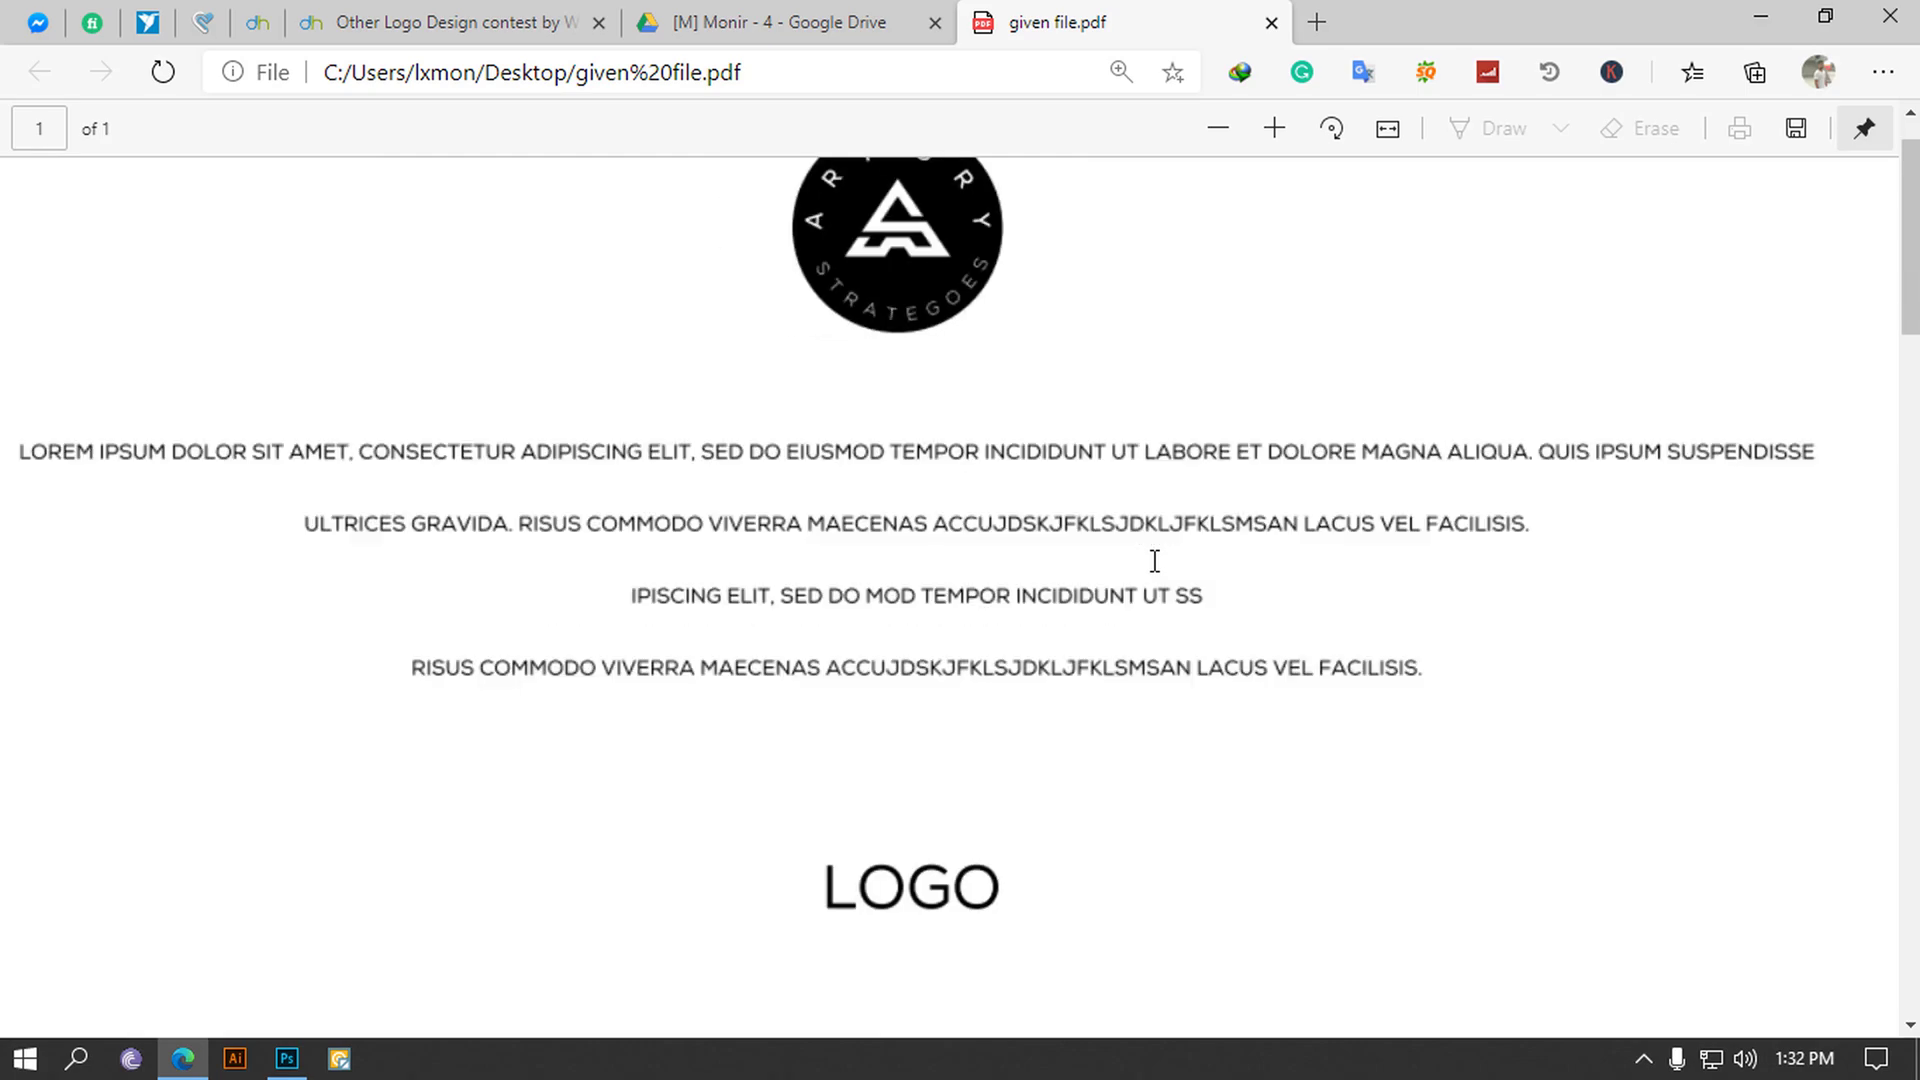
pyautogui.keyDown('ctrl'); pyautogui.scroll(-1, 1154, 561); pyautogui.keyUp('ctrl')
pyautogui.keyDown('ctrl'); pyautogui.scroll(-3, 1154, 561); pyautogui.keyUp('ctrl')
pyautogui.keyDown('ctrl'); pyautogui.scroll(4, 1154, 561); pyautogui.keyUp('ctrl')
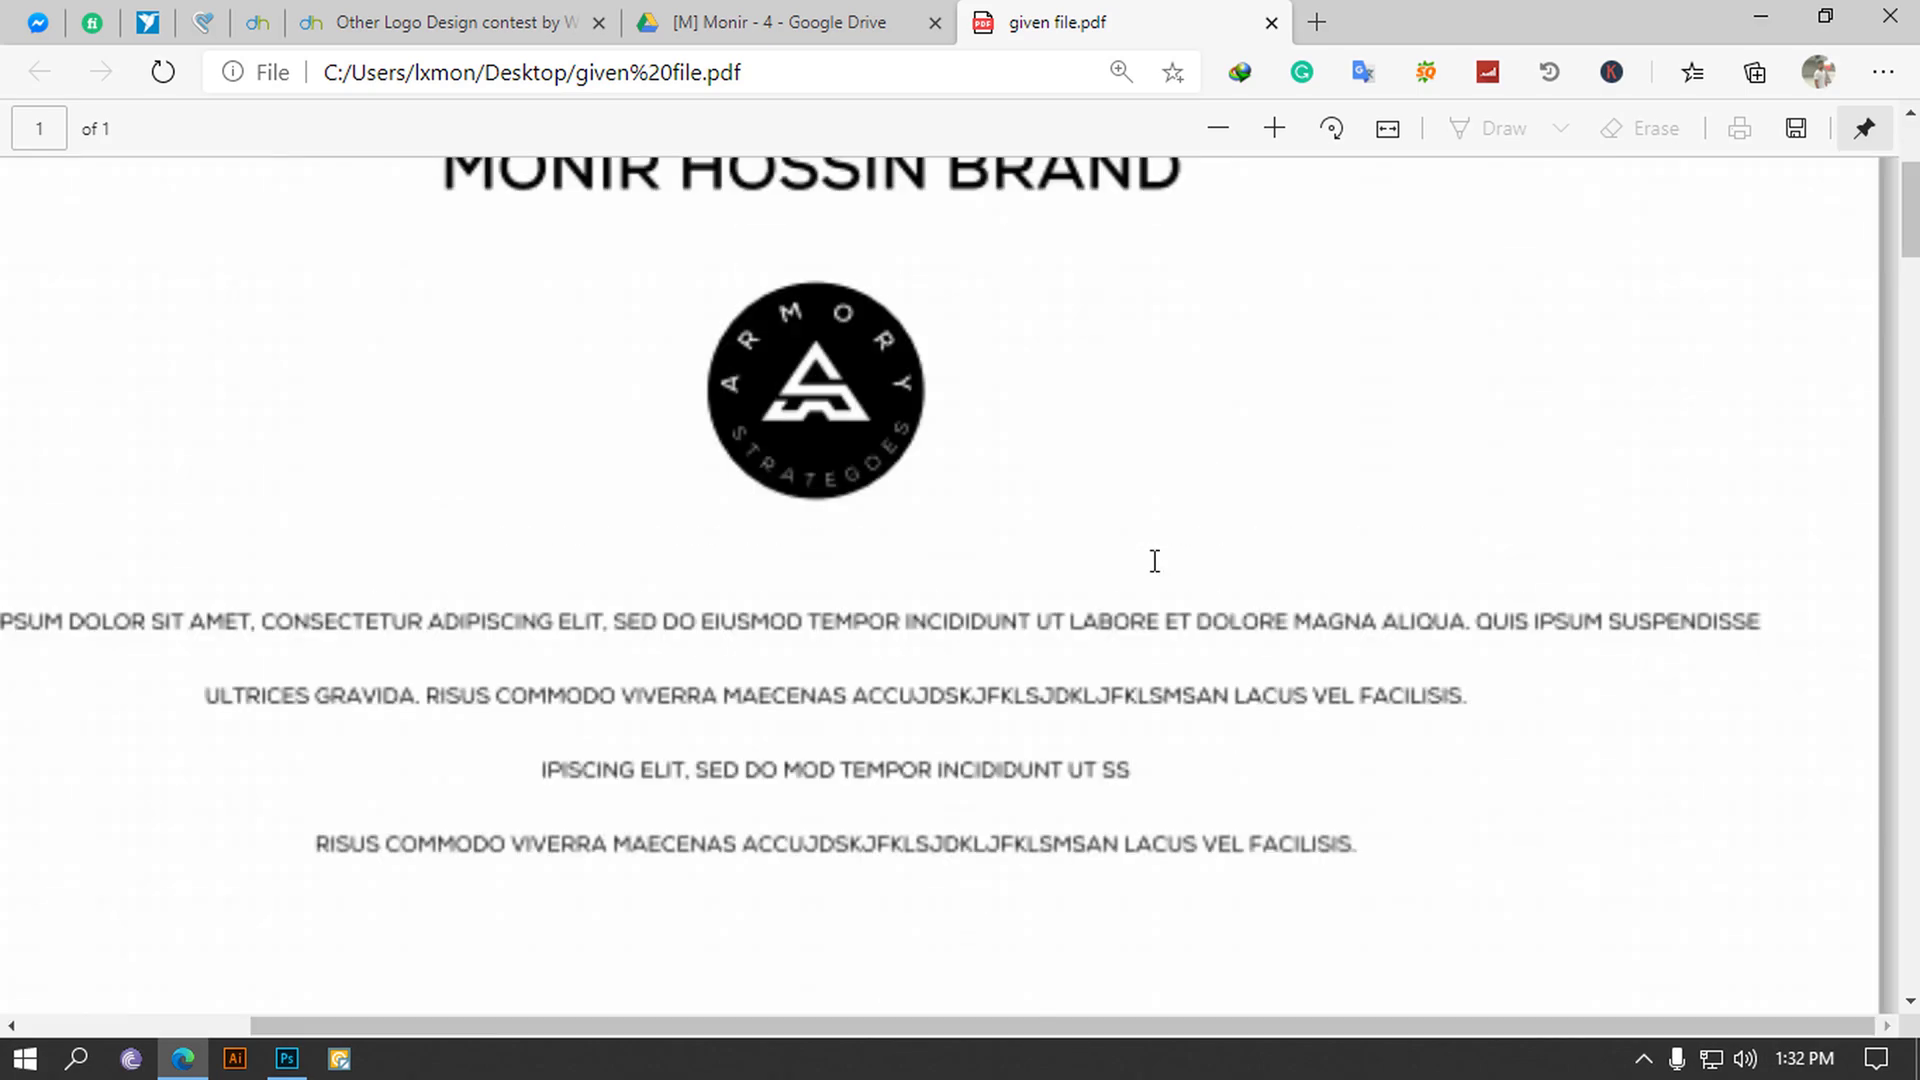
pyautogui.scroll(-1, 1154, 561)
pyautogui.scroll(-3, 1153, 565)
pyautogui.scroll(-4, 1154, 569)
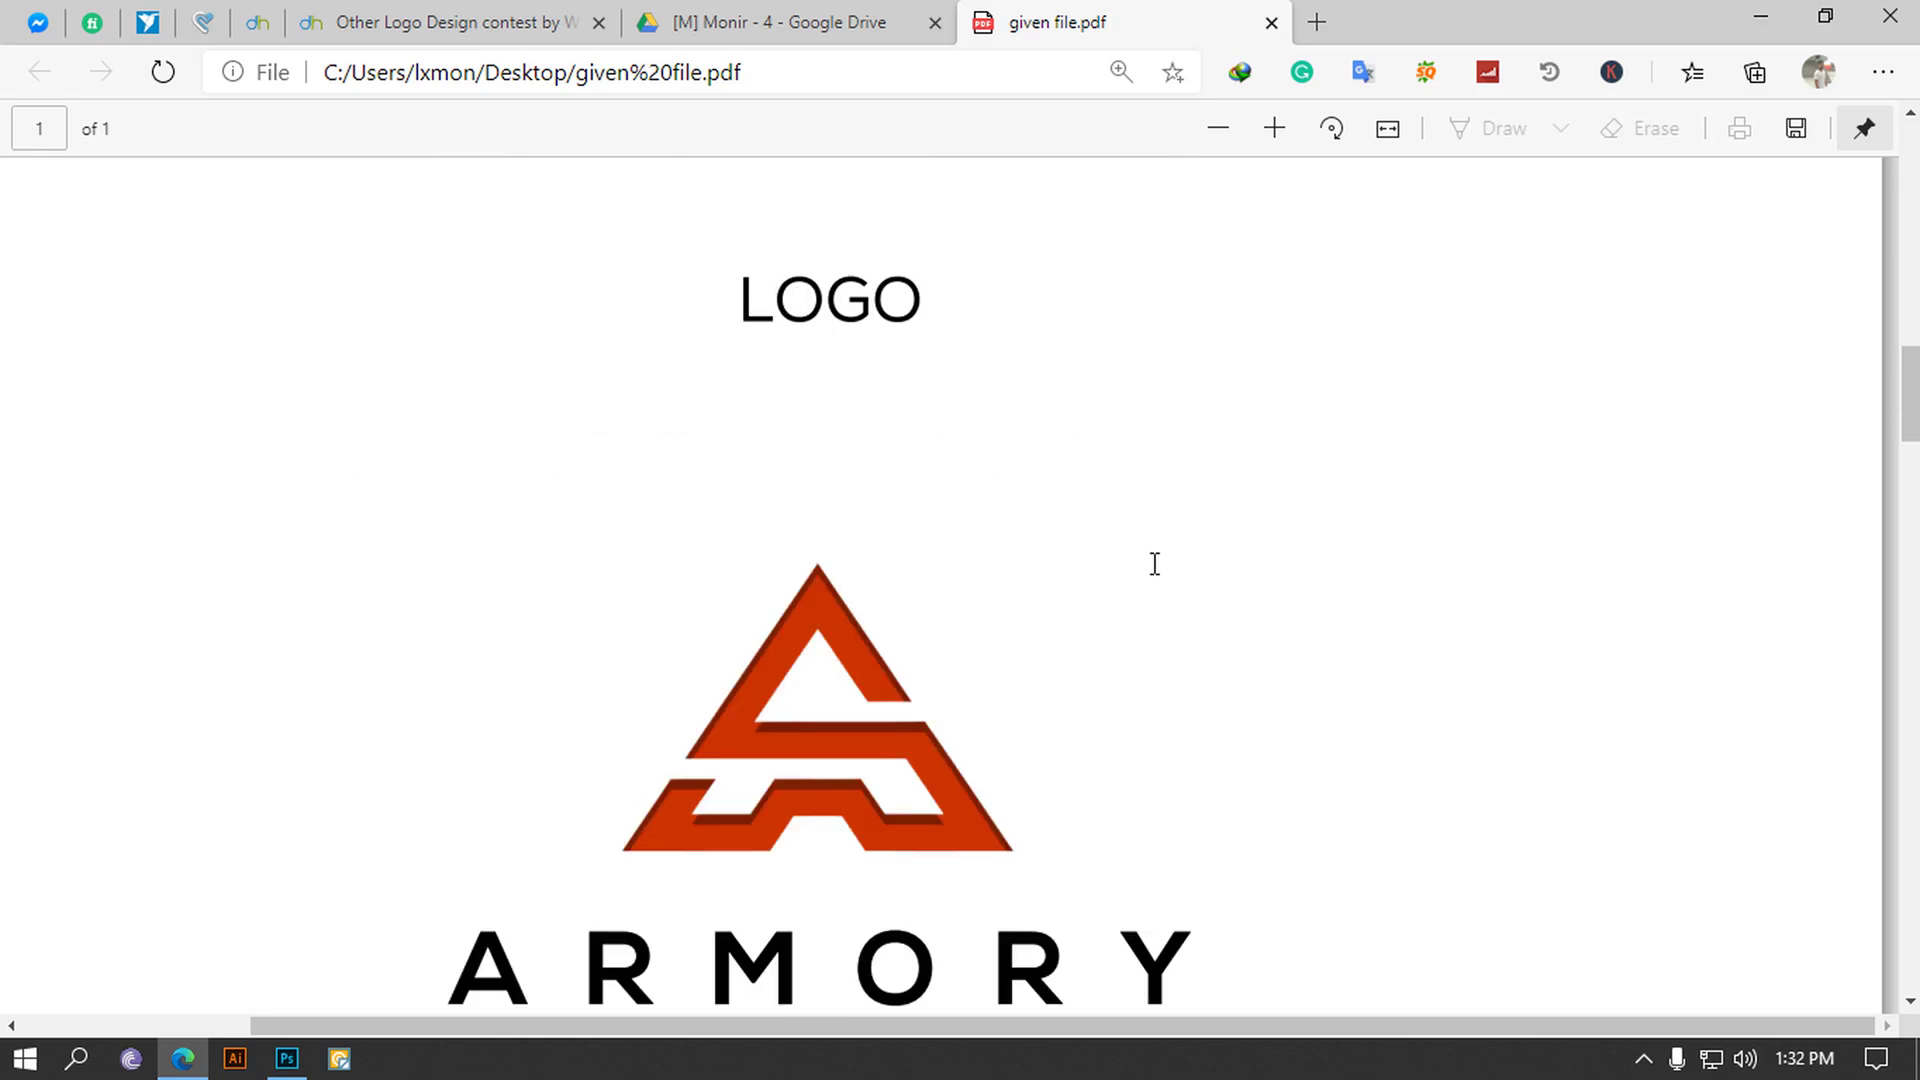
pyautogui.scroll(-5, 1154, 570)
pyautogui.scroll(-5, 1154, 573)
pyautogui.scroll(-5, 1154, 575)
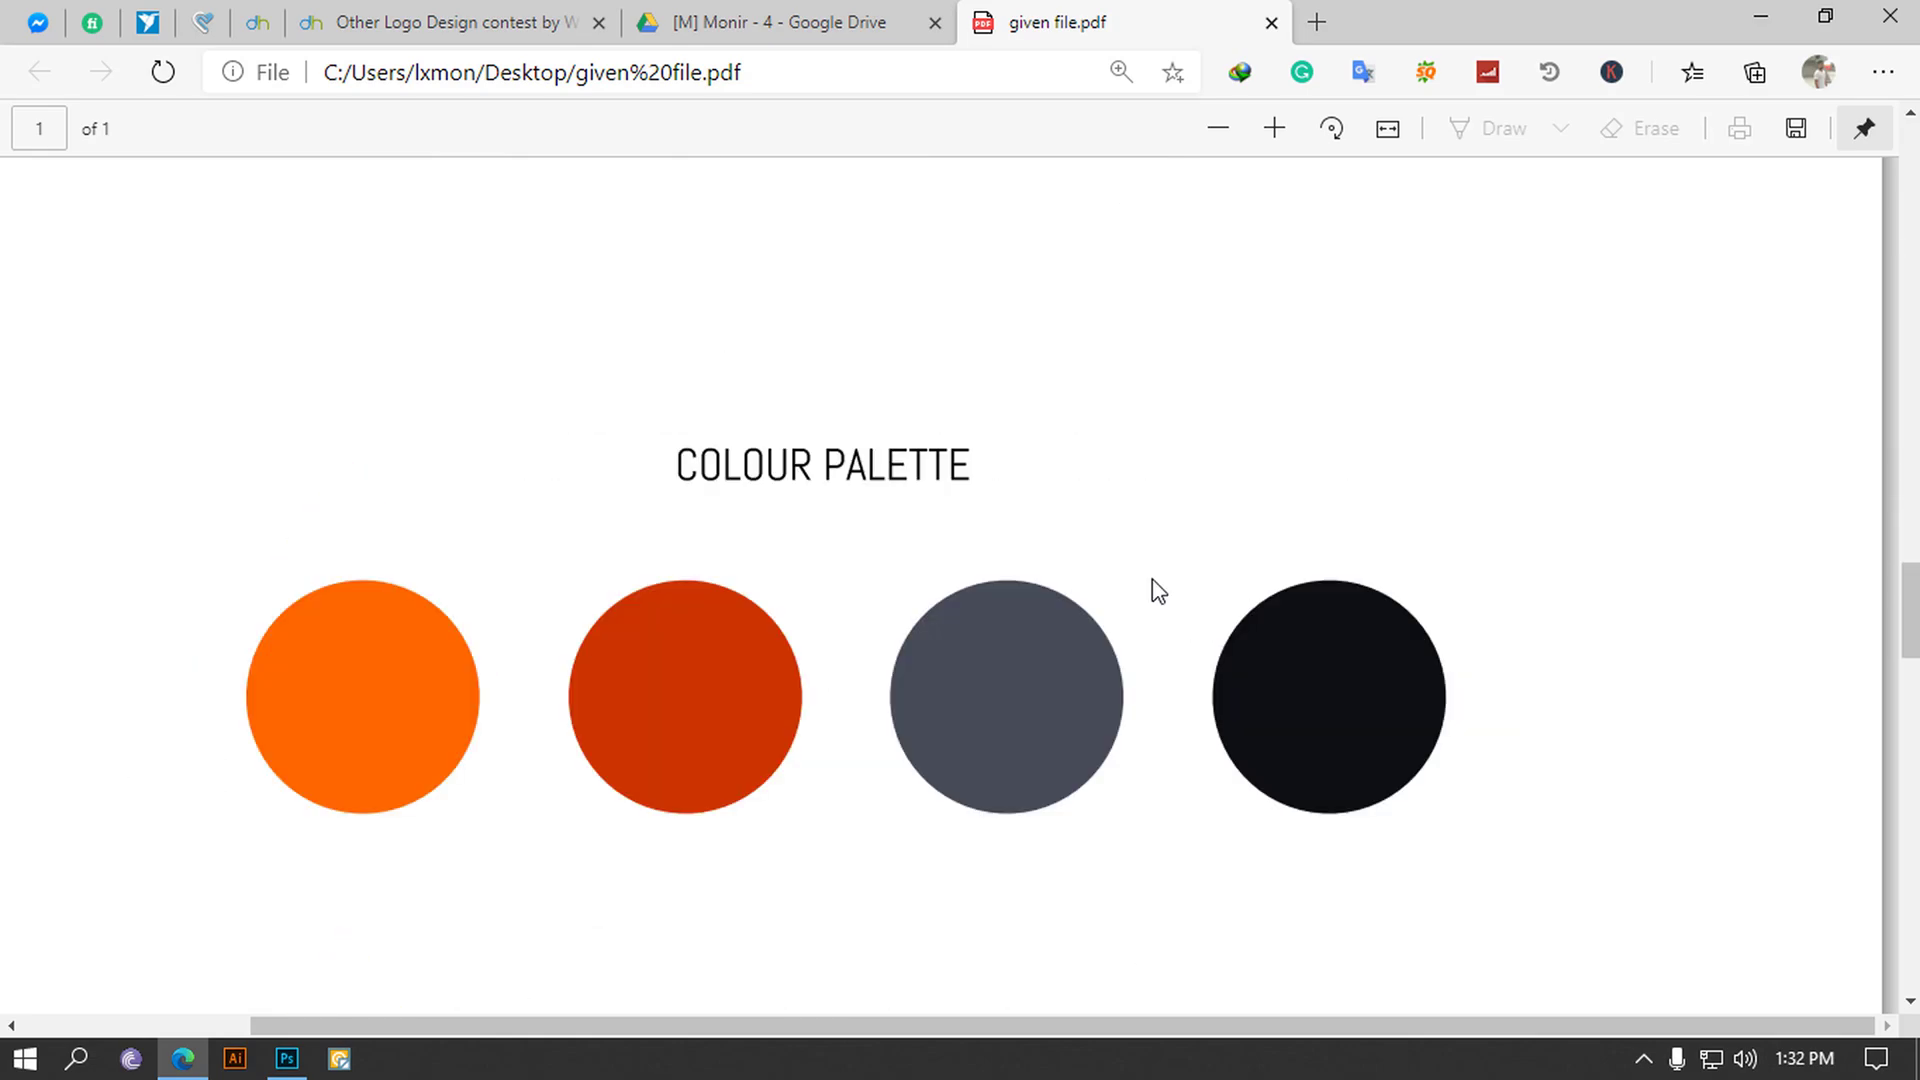
pyautogui.scroll(-5, 1154, 580)
pyautogui.scroll(-5, 1152, 578)
pyautogui.scroll(-5, 1152, 577)
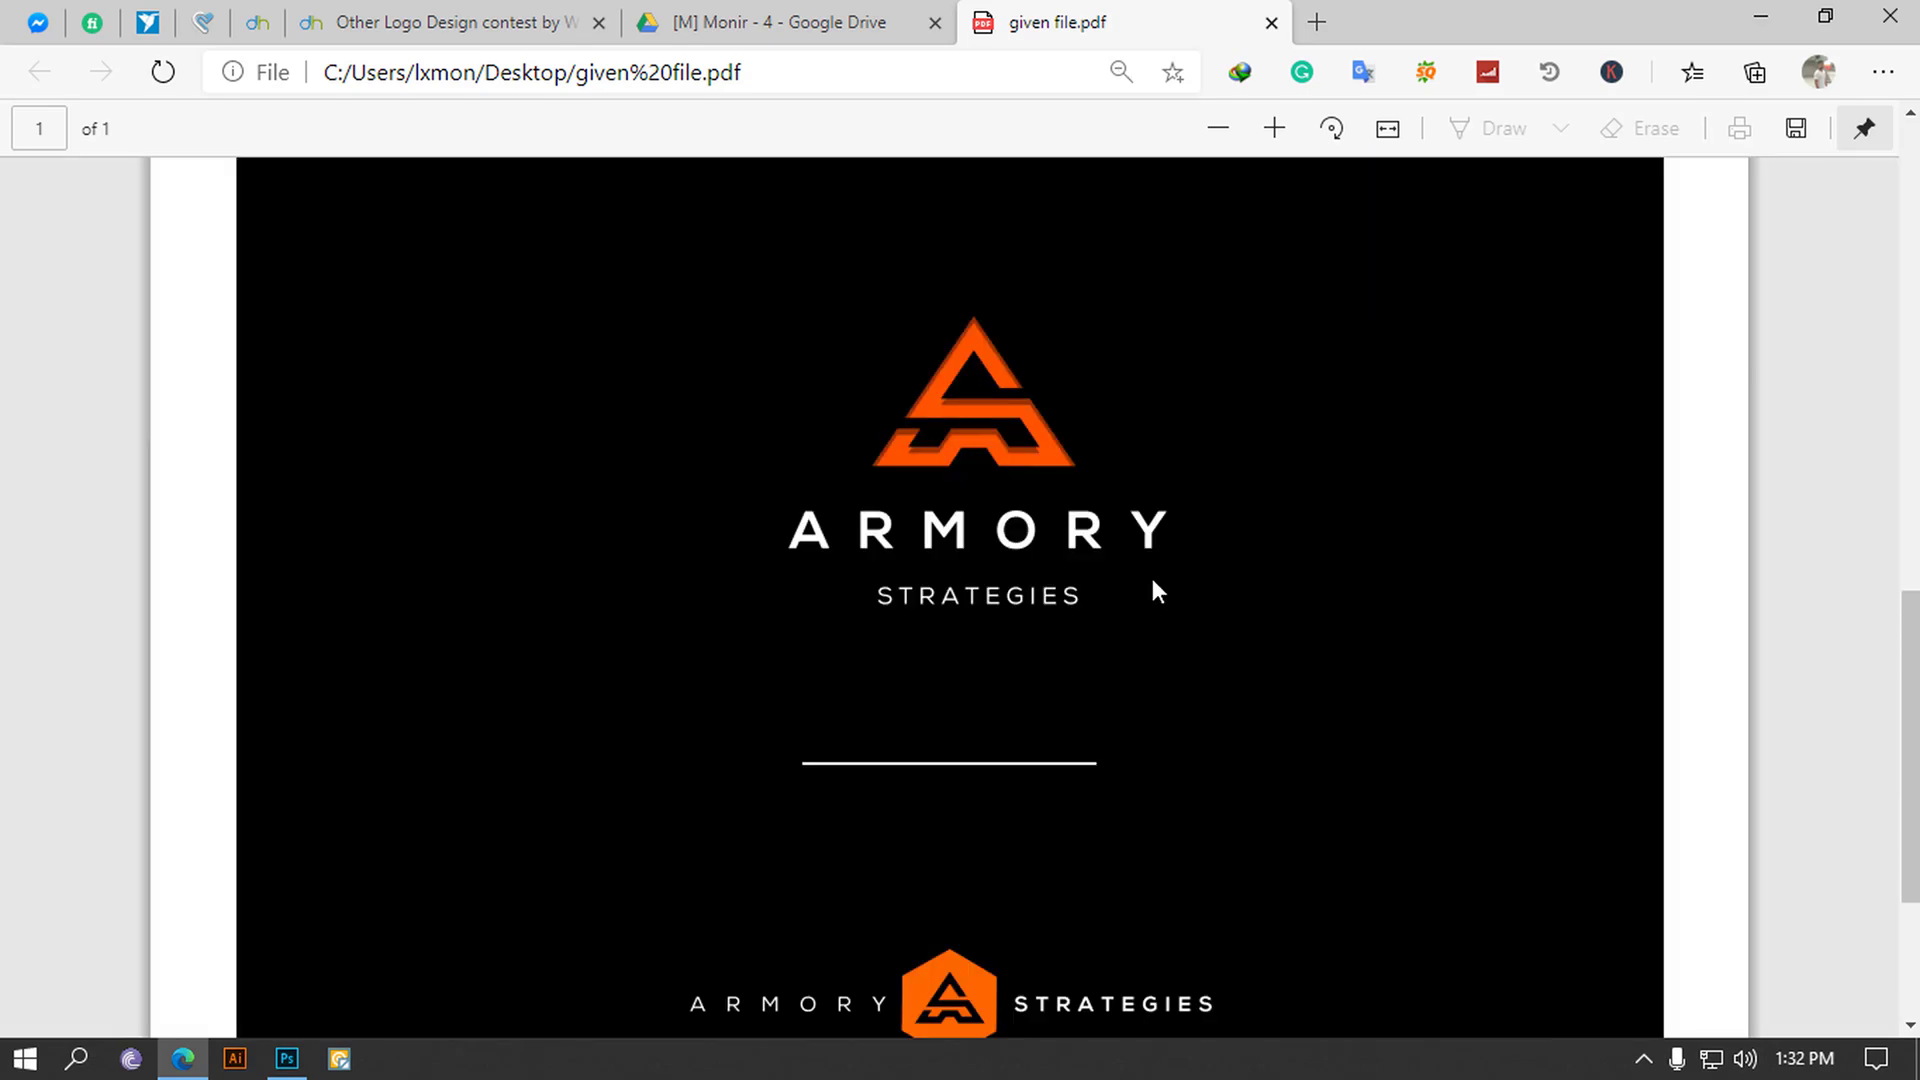
pyautogui.scroll(-3, 1152, 578)
pyautogui.scroll(-3, 1151, 578)
pyautogui.scroll(5, 1153, 585)
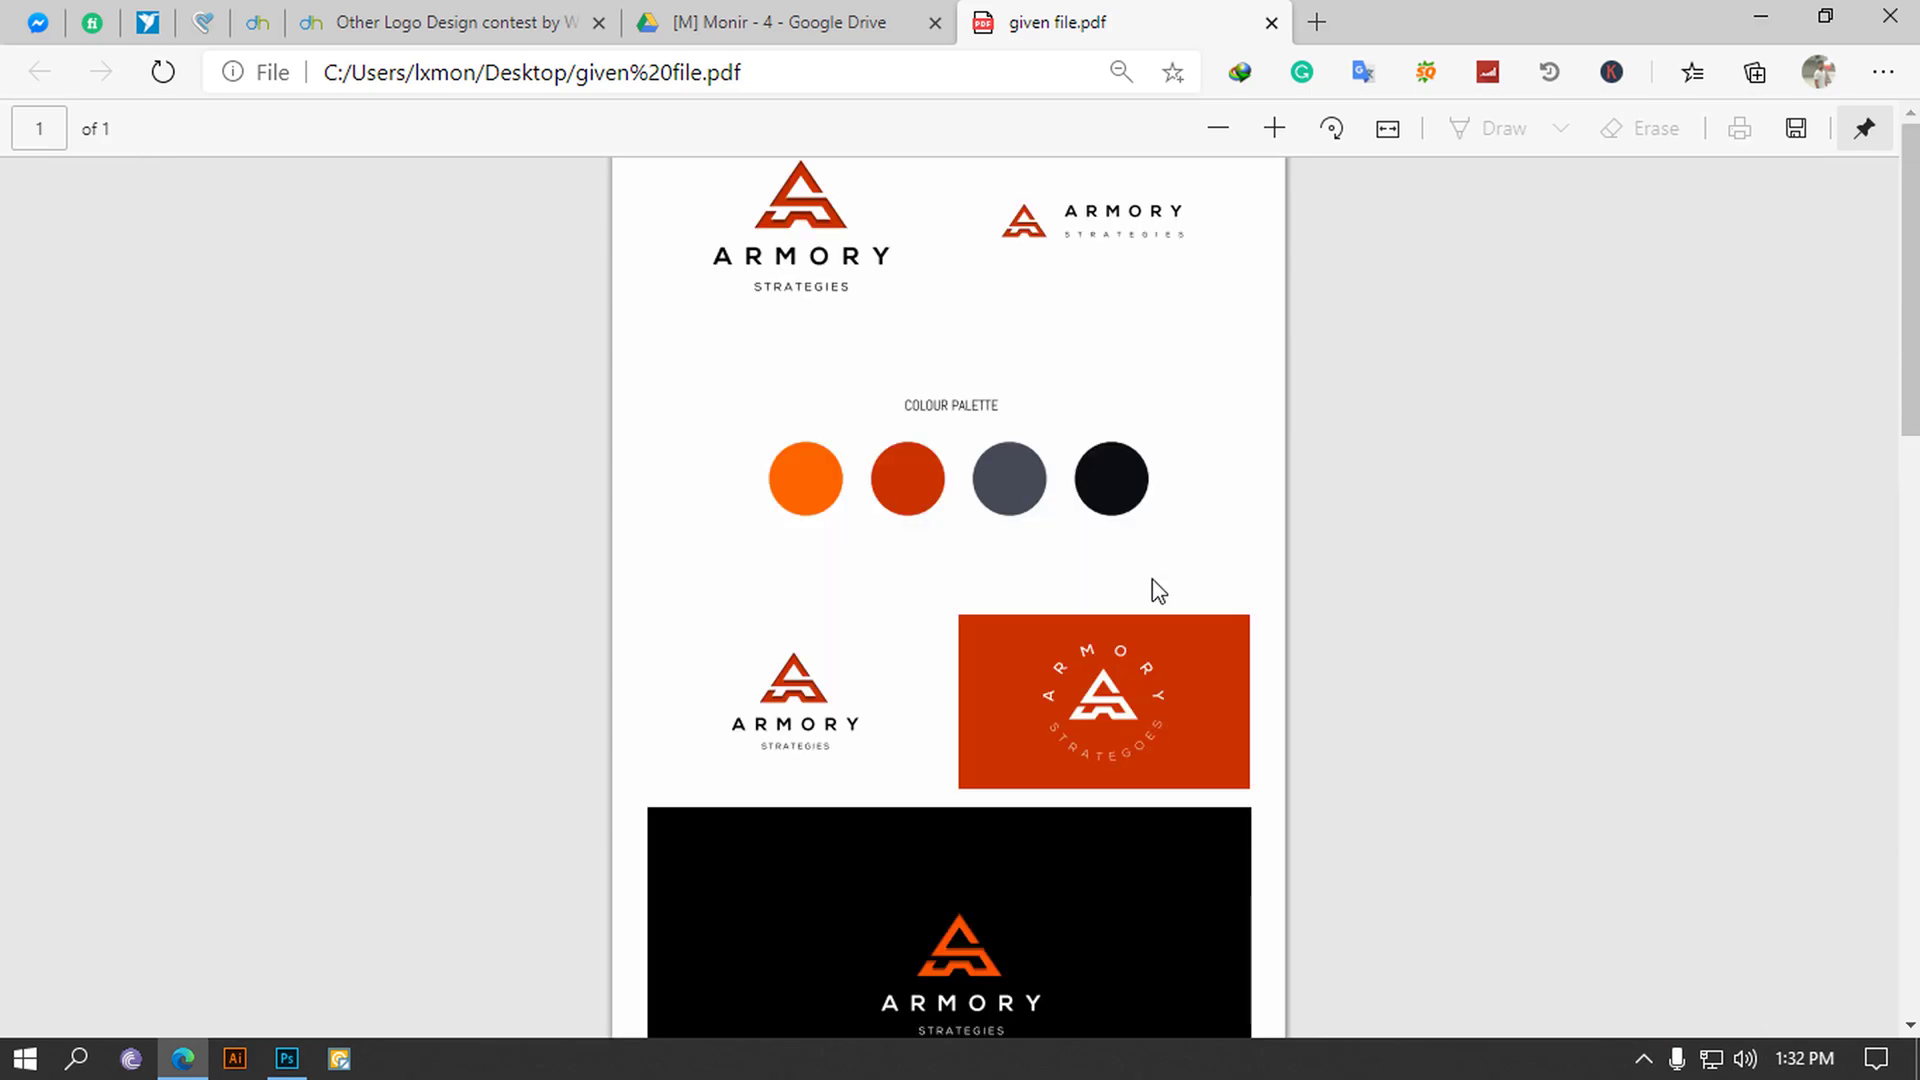
pyautogui.scroll(3, 1152, 585)
pyautogui.scroll(4, 1155, 589)
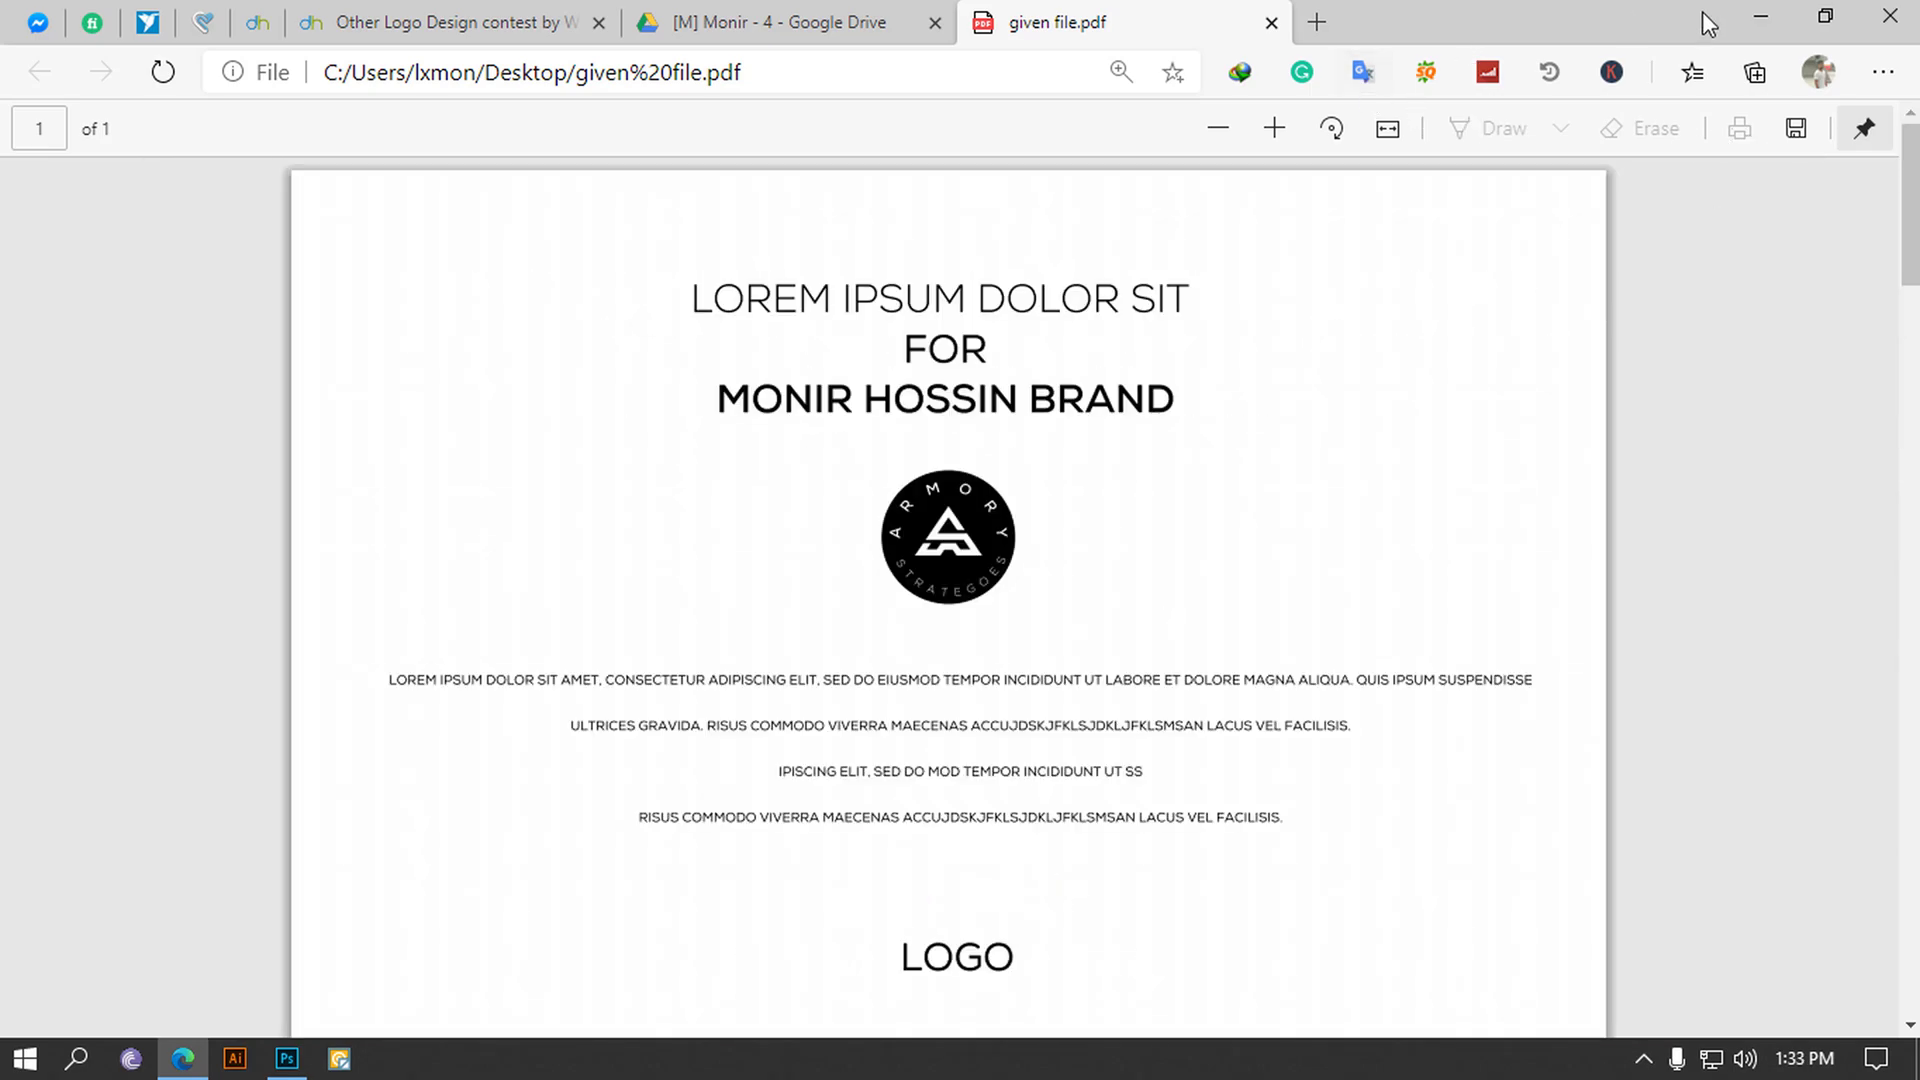
# Step: Hide Edge, bring Photoshop back, and close the open given file.pdf document
pyautogui.click(1751, 22)
pyautogui.click(64, 903)
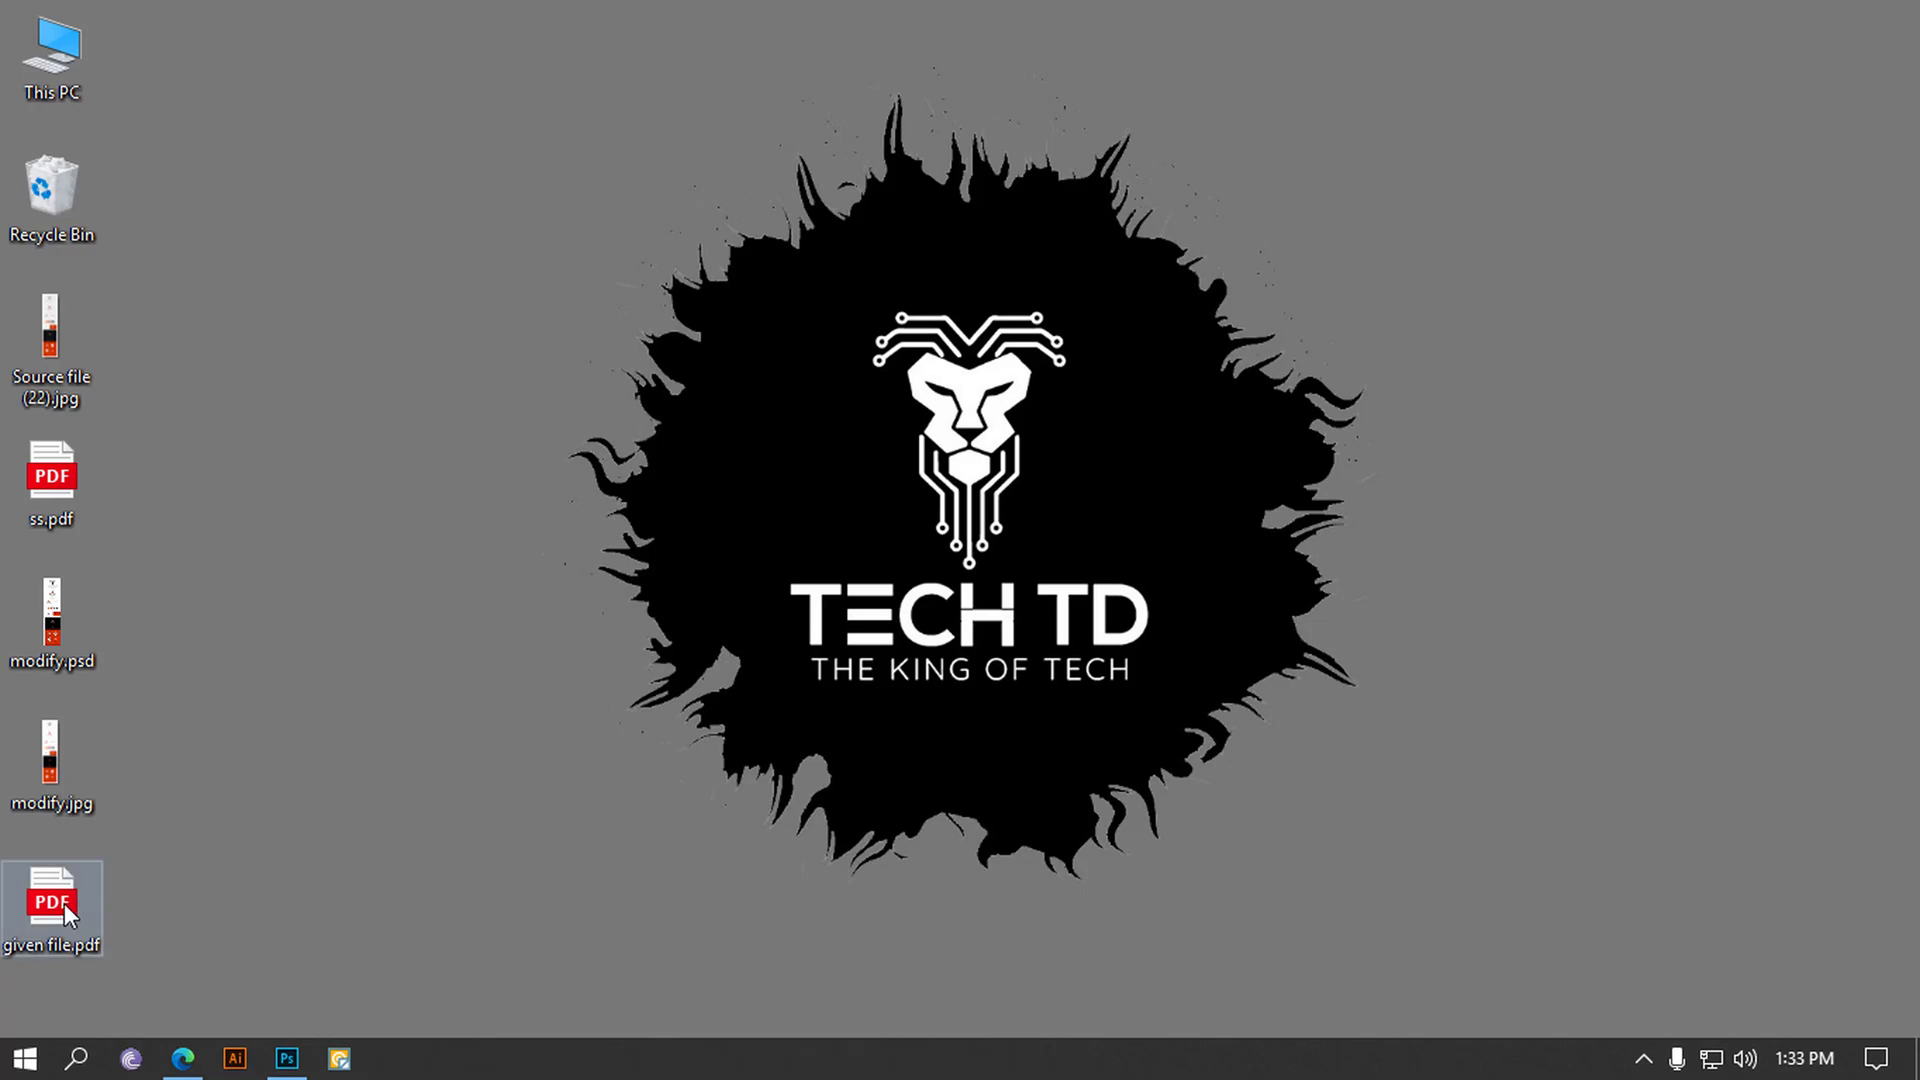
pyautogui.click(286, 1058)
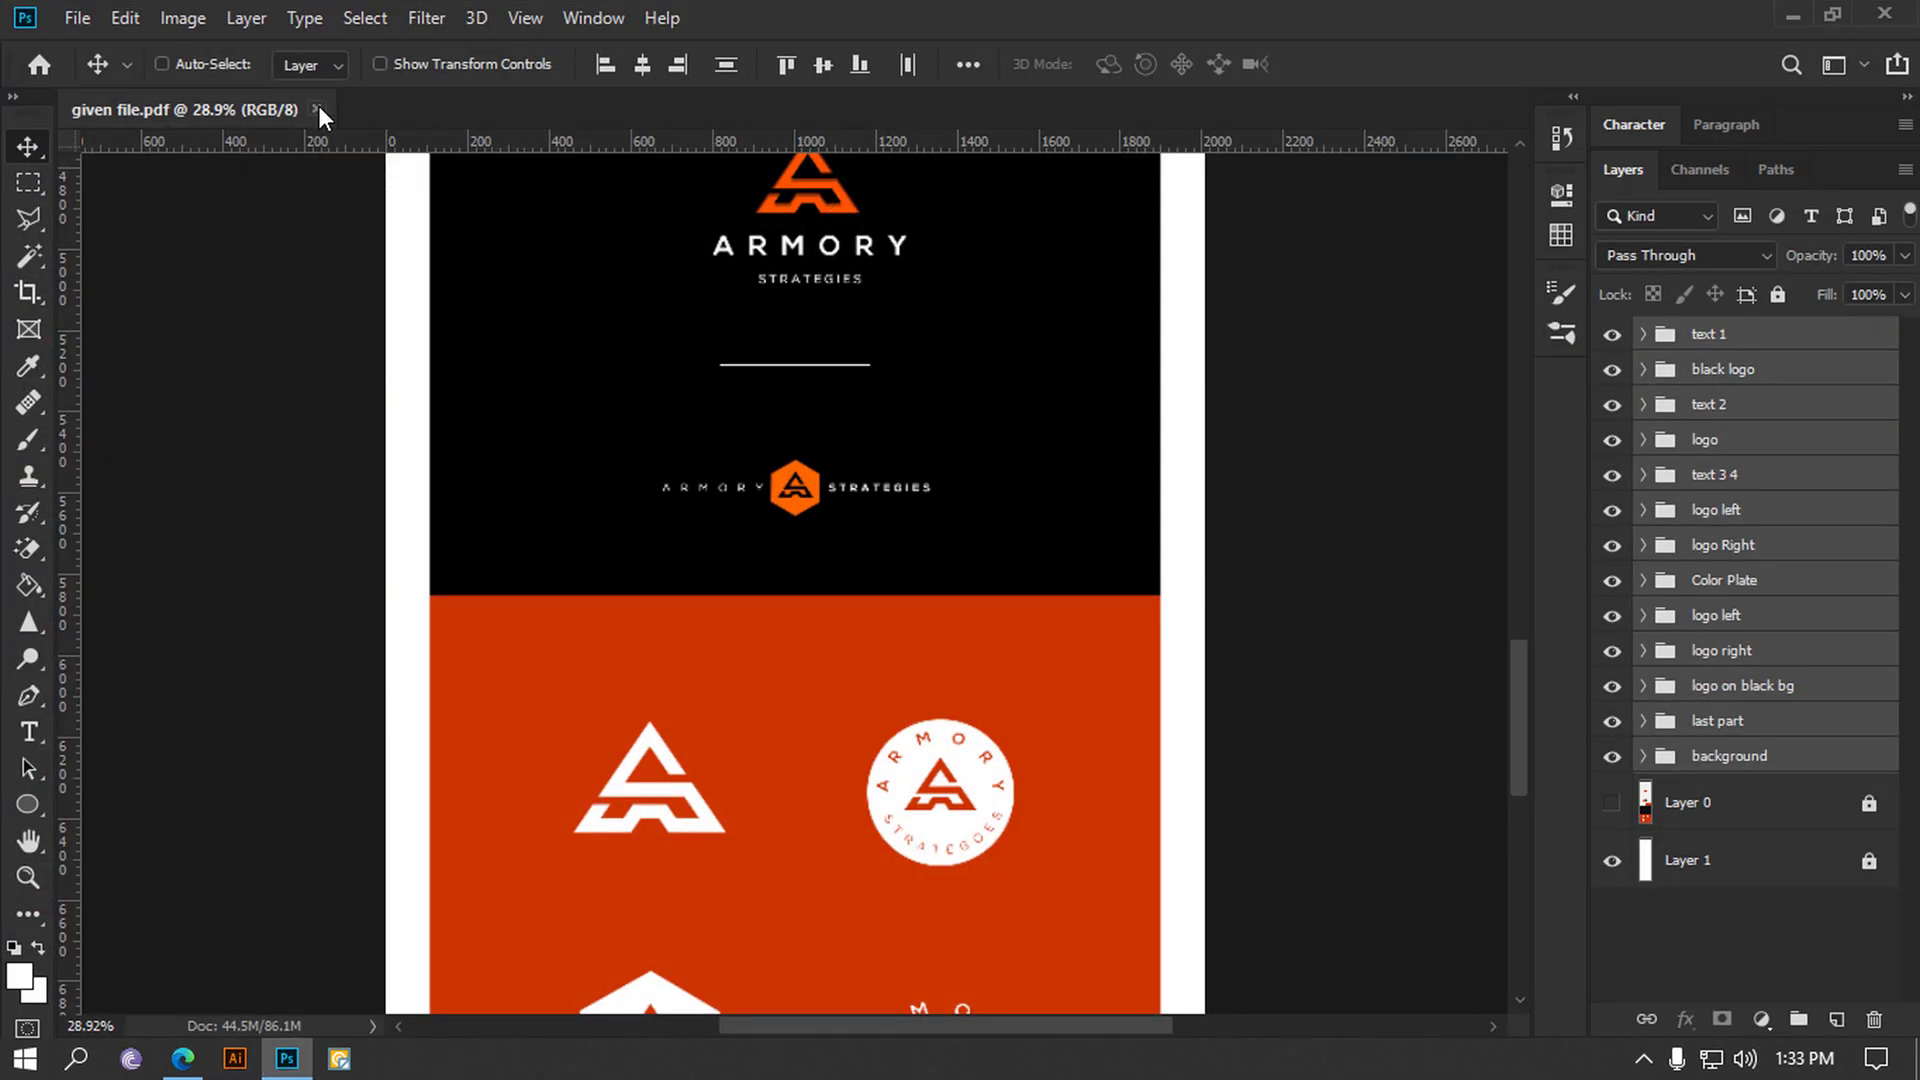
pyautogui.click(316, 109)
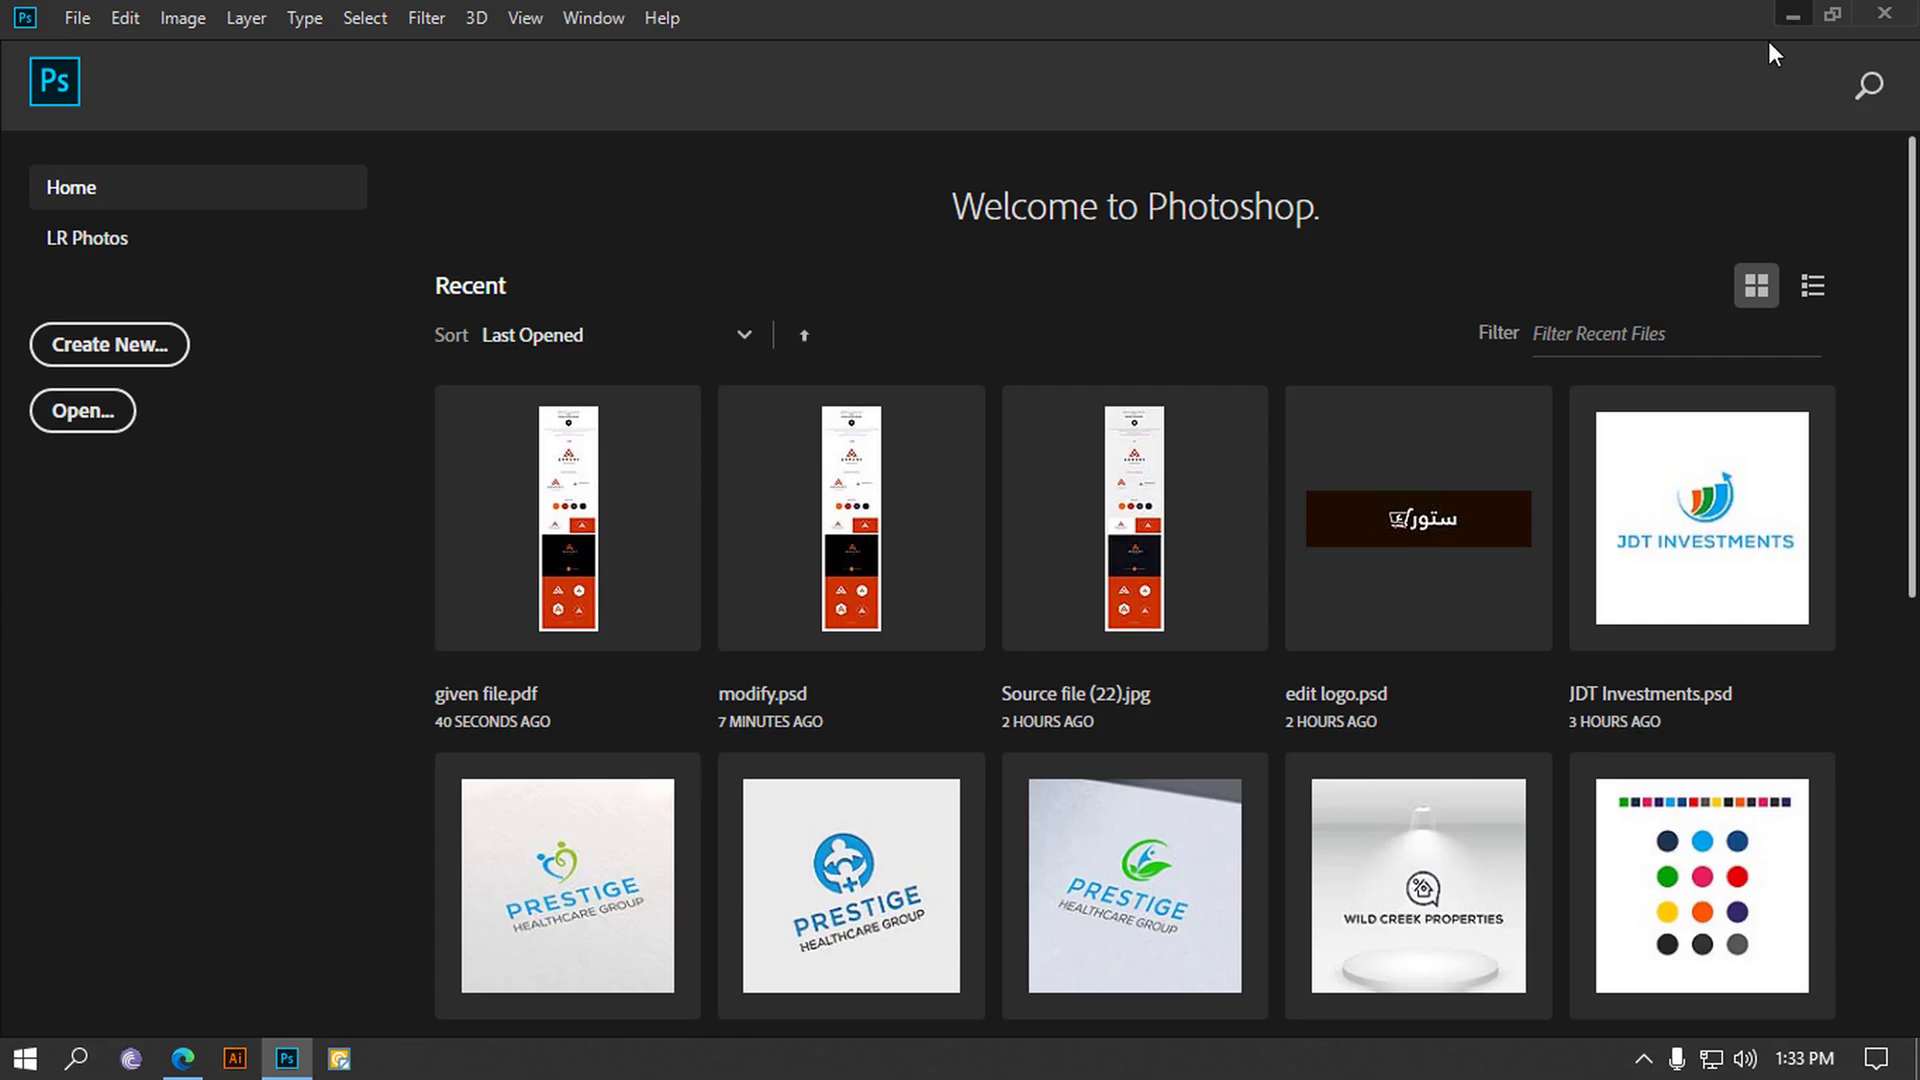
# Step: Drag given file.pdf from the desktop into Photoshop and accept the password prompt
pyautogui.click(1789, 16)
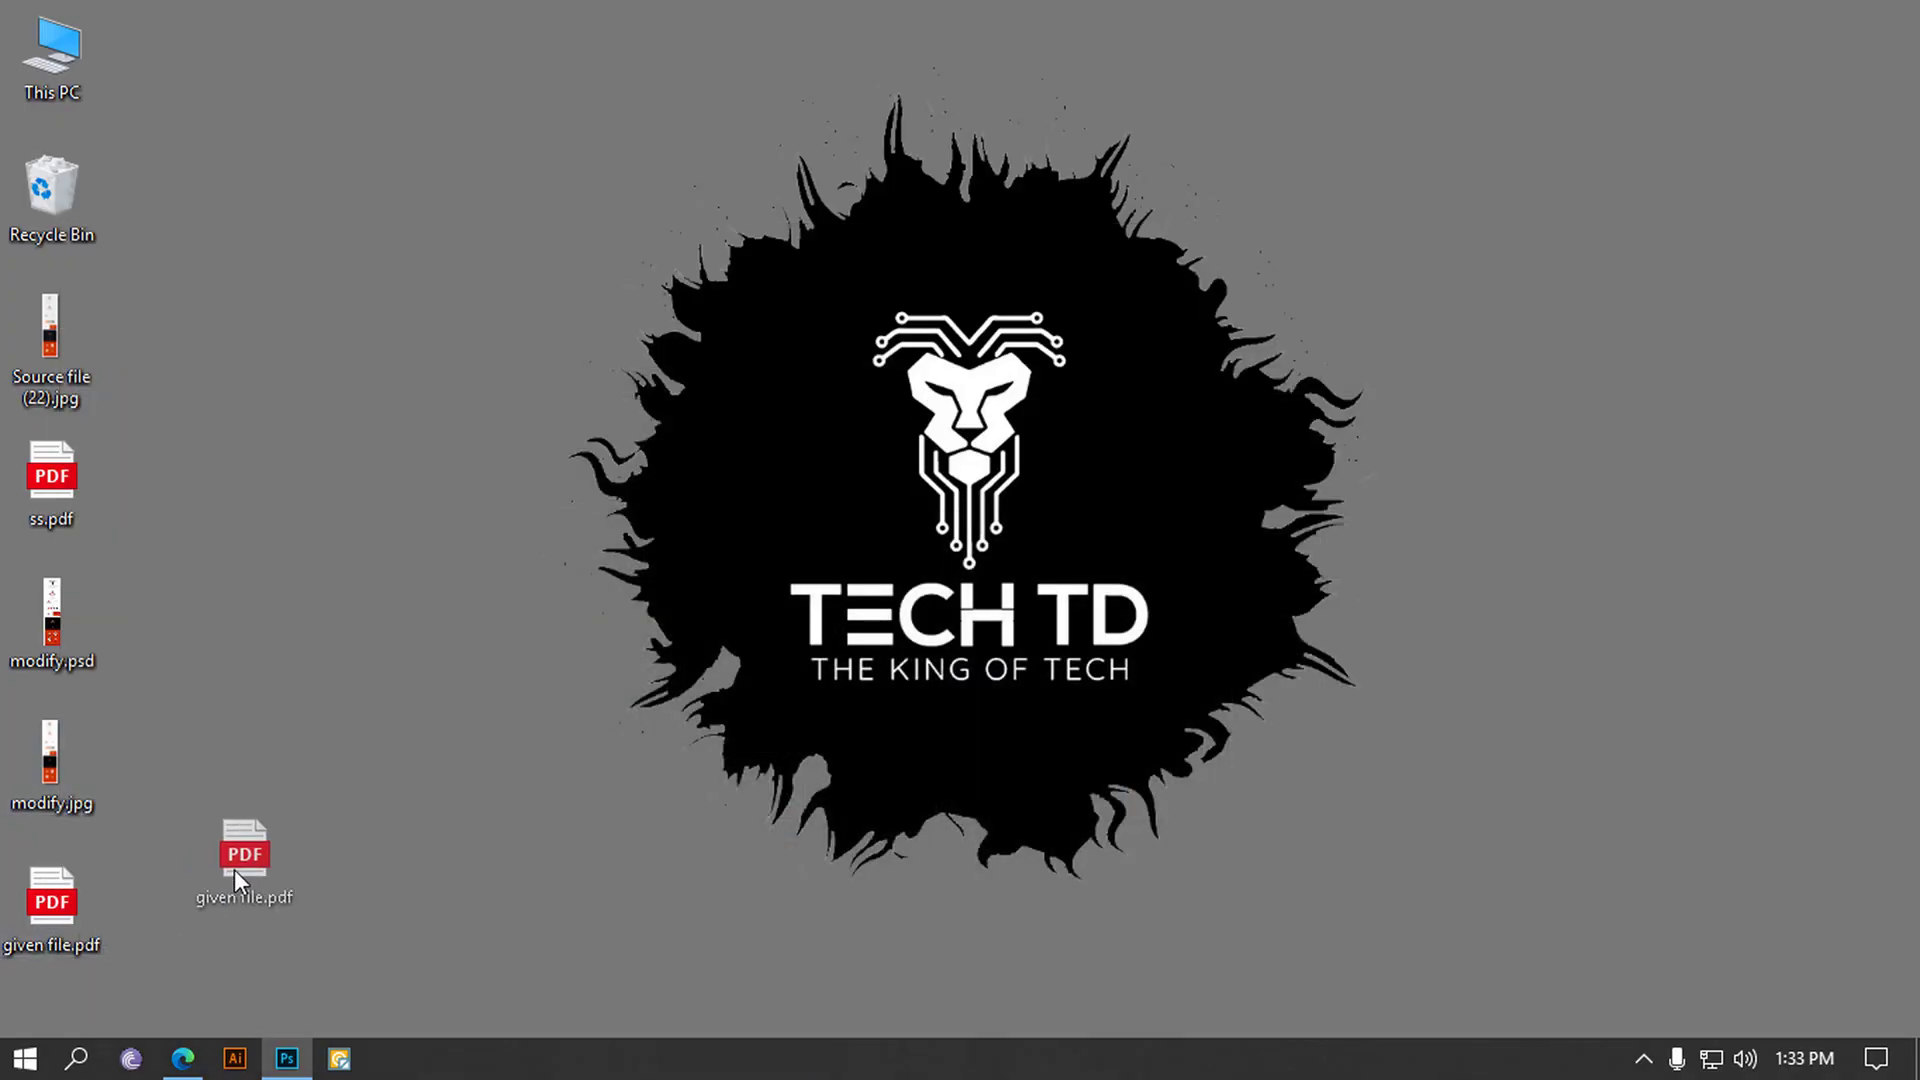
pyautogui.moveTo(280, 986); pyautogui.dragTo(242, 835)
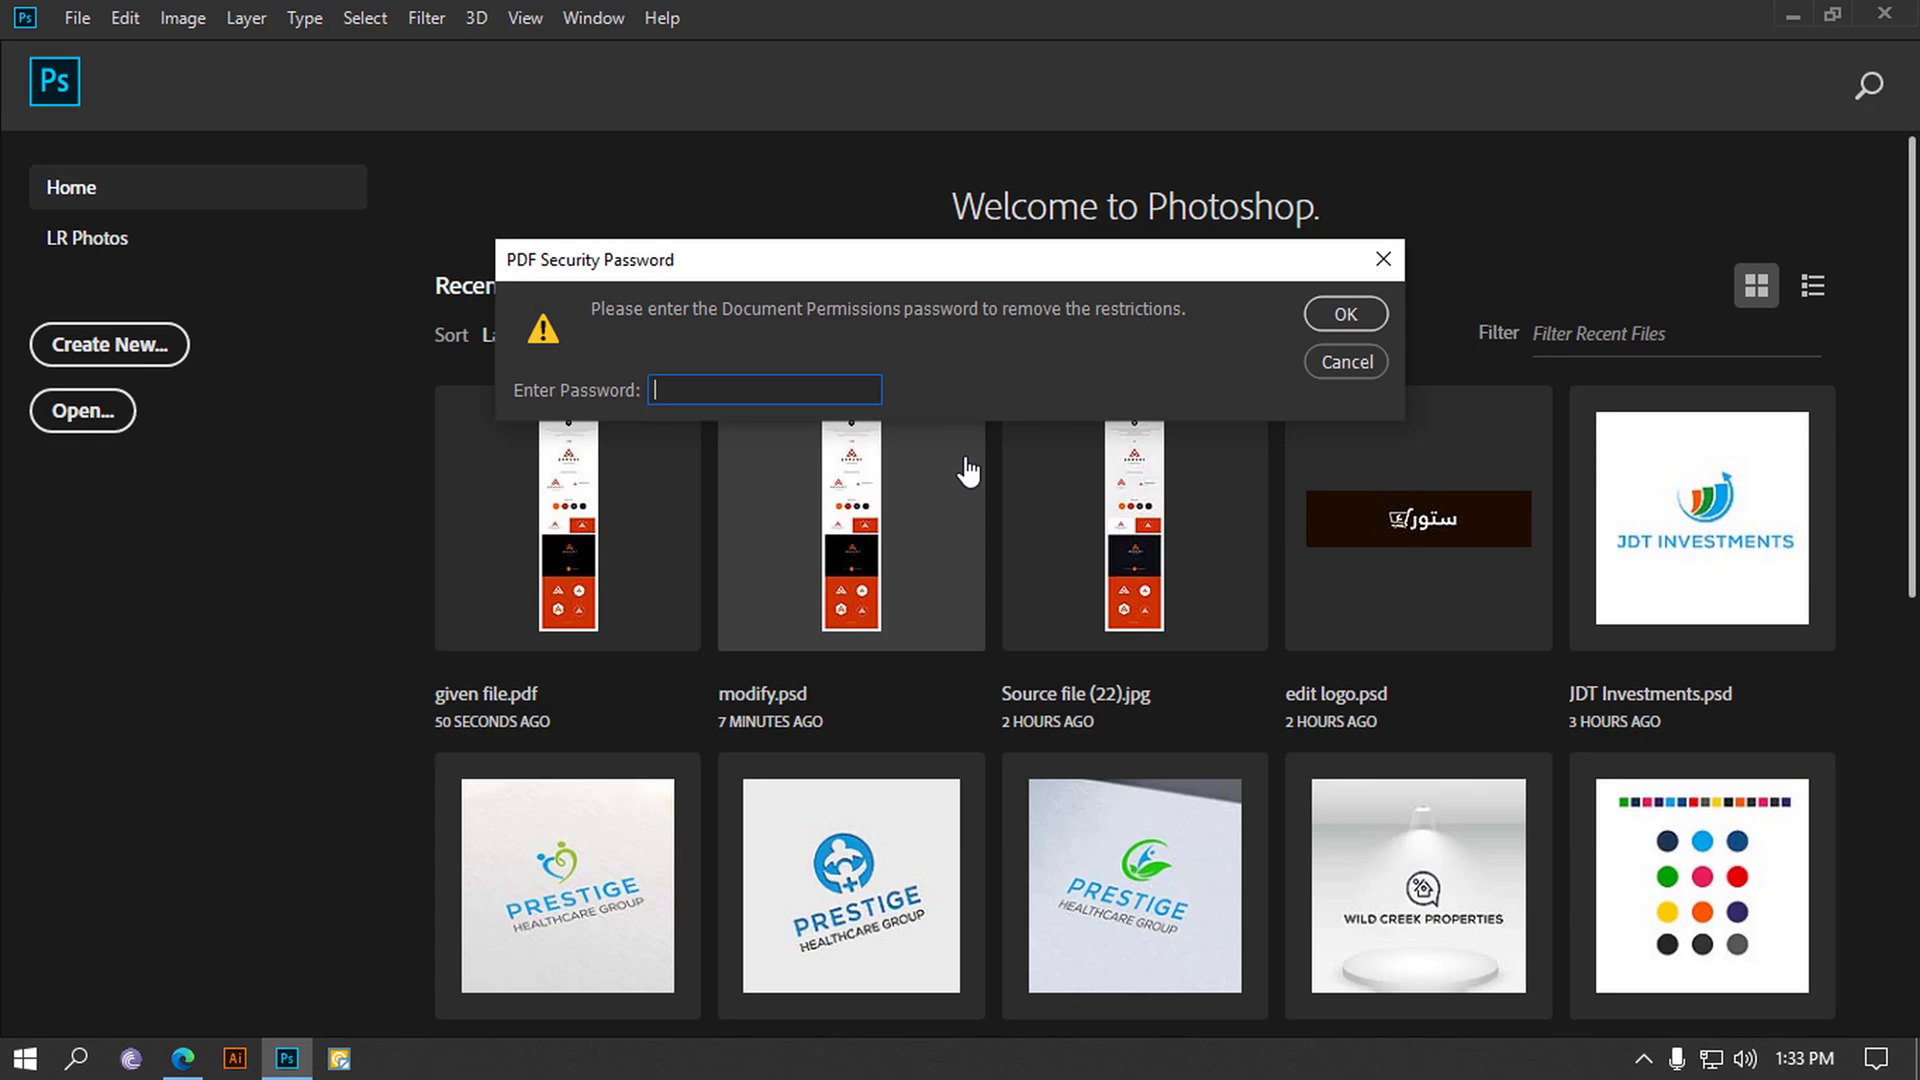
pyautogui.press('Return')
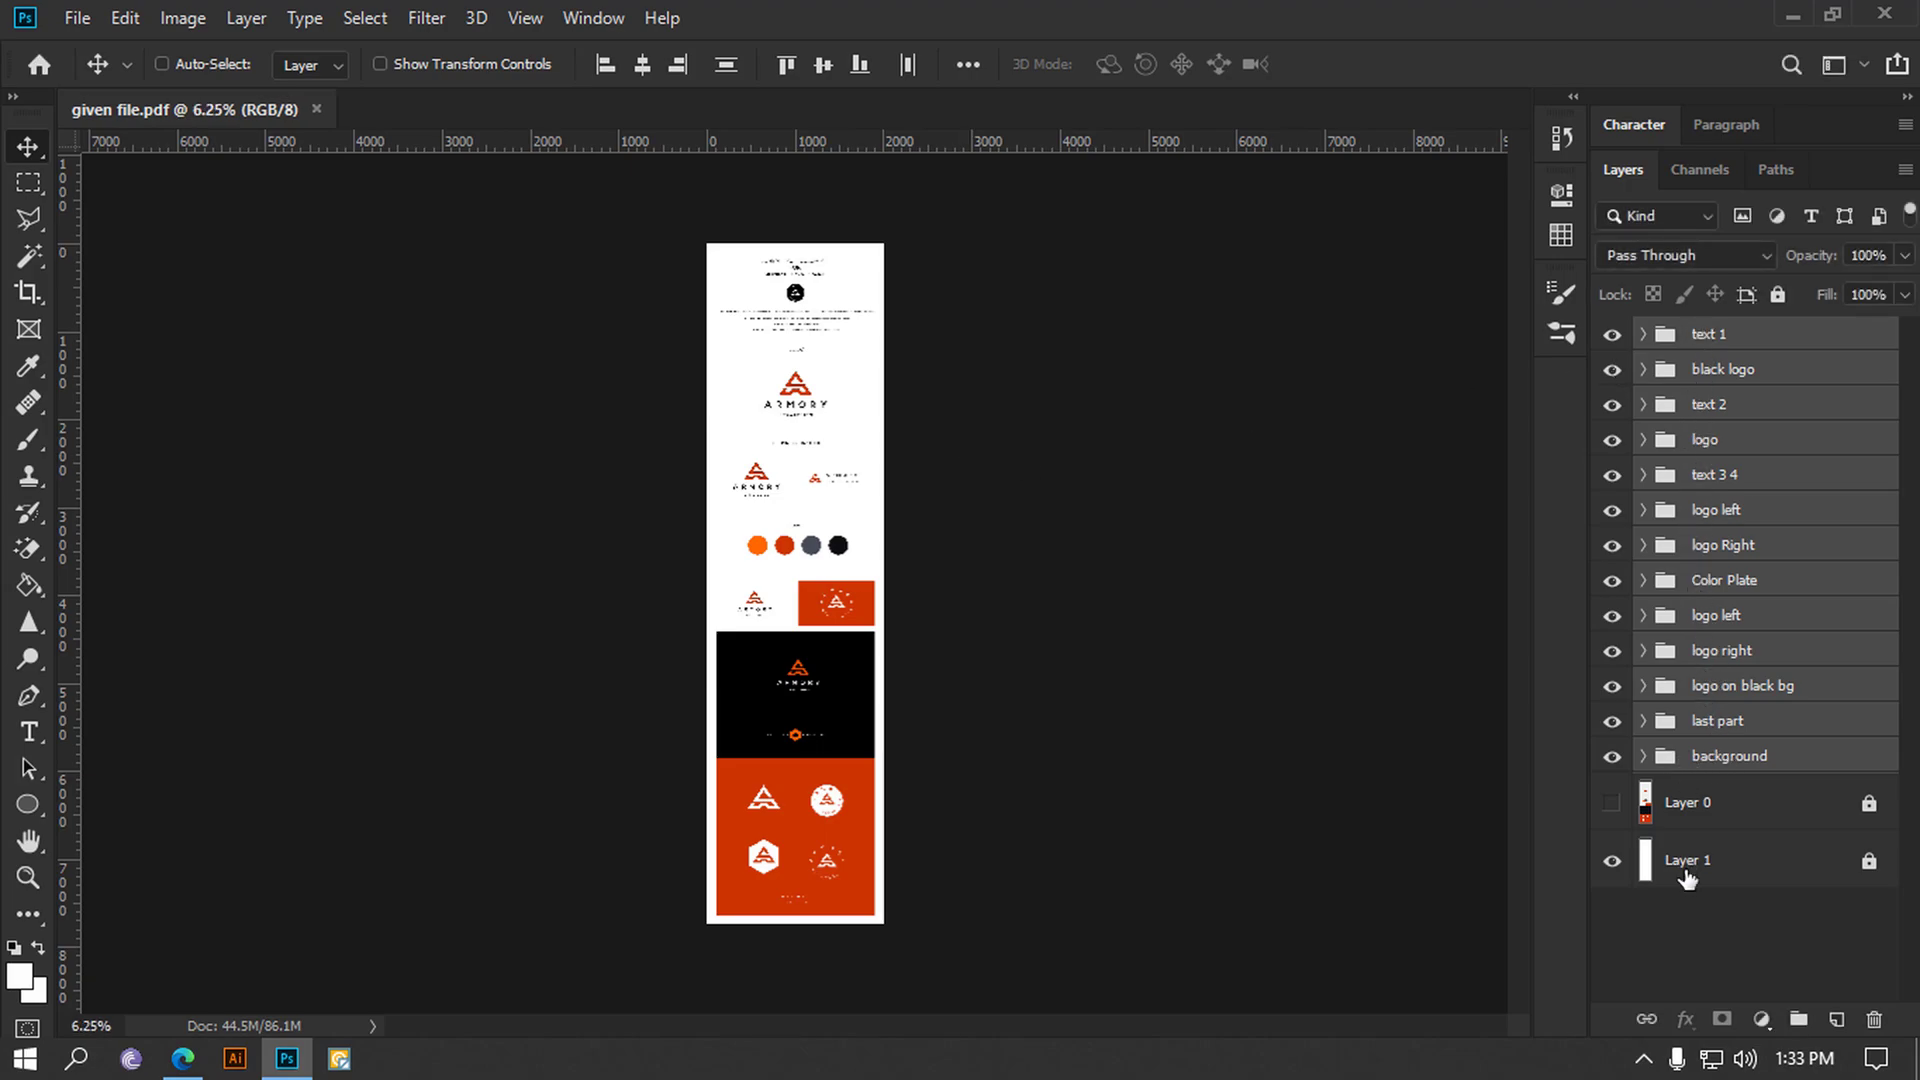
# Step: Add an empty Layer 2 and save the document with Ctrl+S
pyautogui.click(1836, 1020)
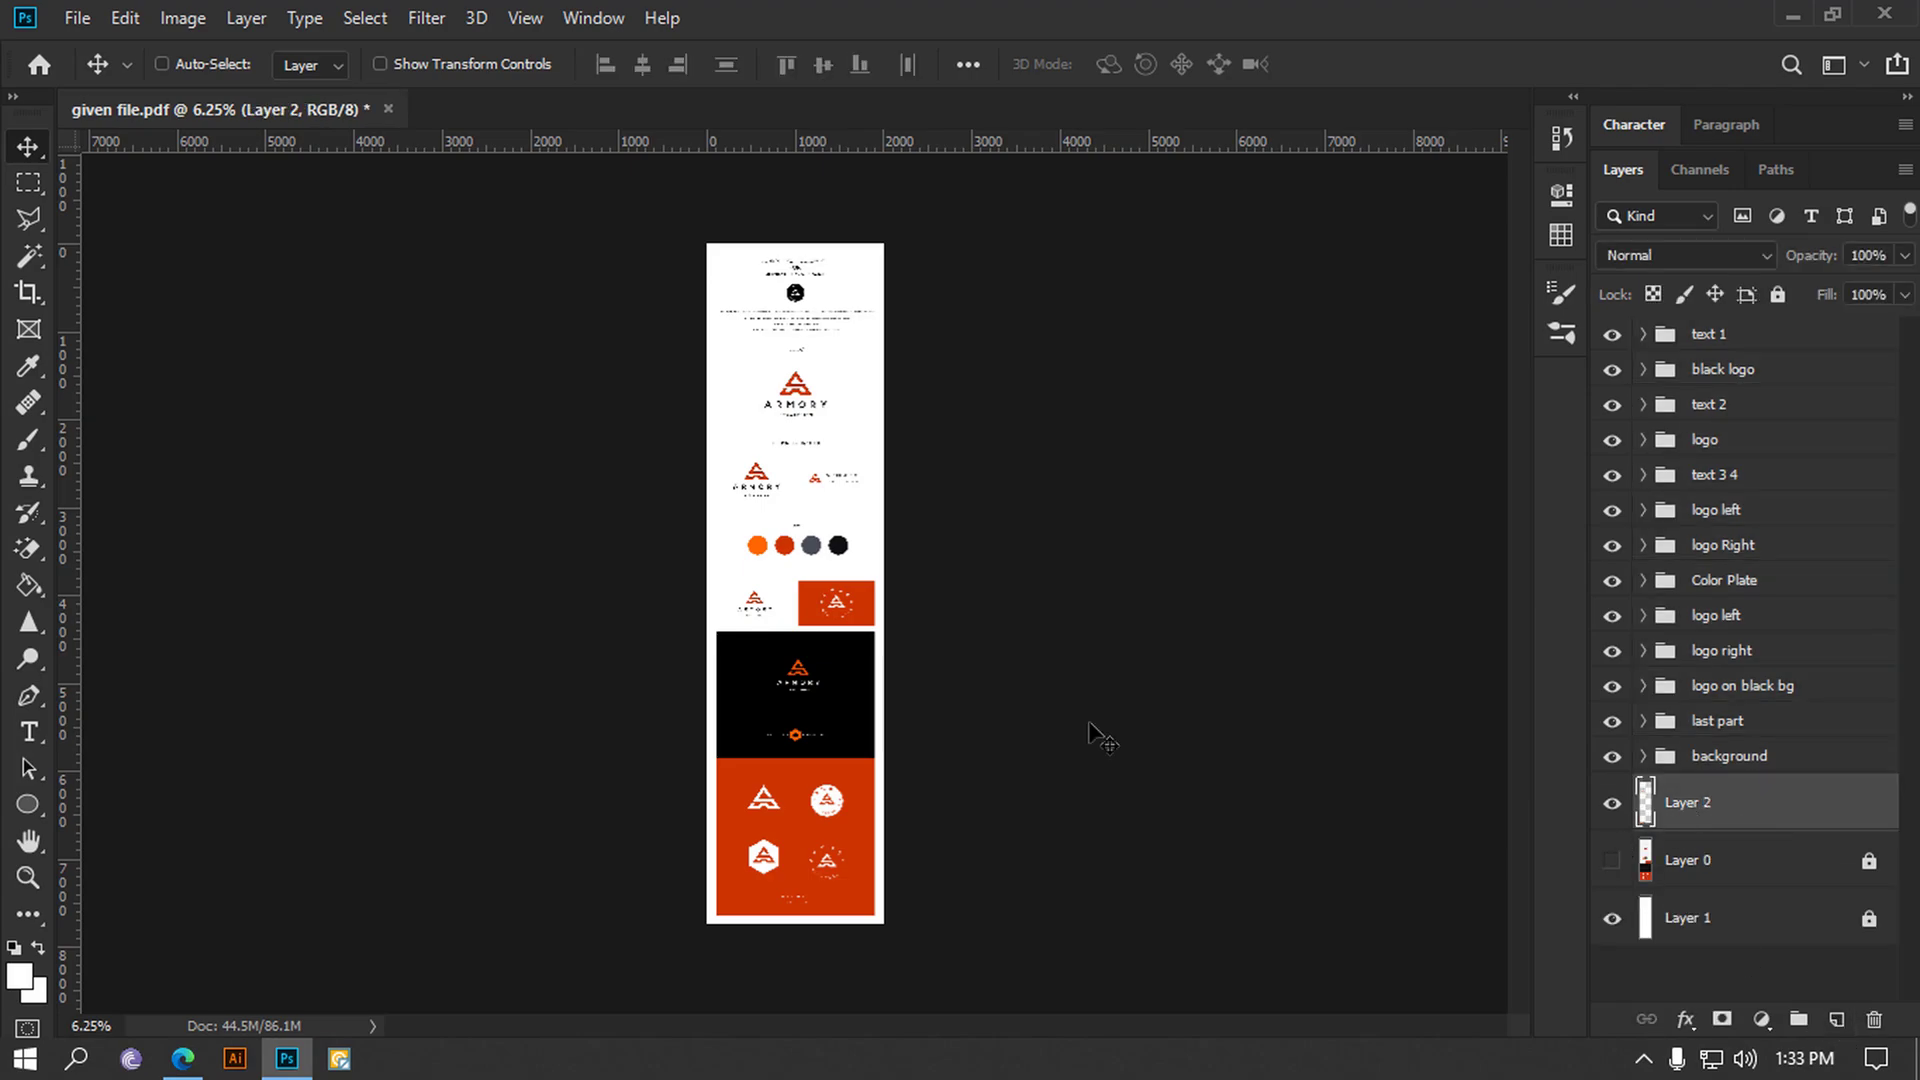
pyautogui.press('ctrl')
pyautogui.hotkey('ctrl', 's')
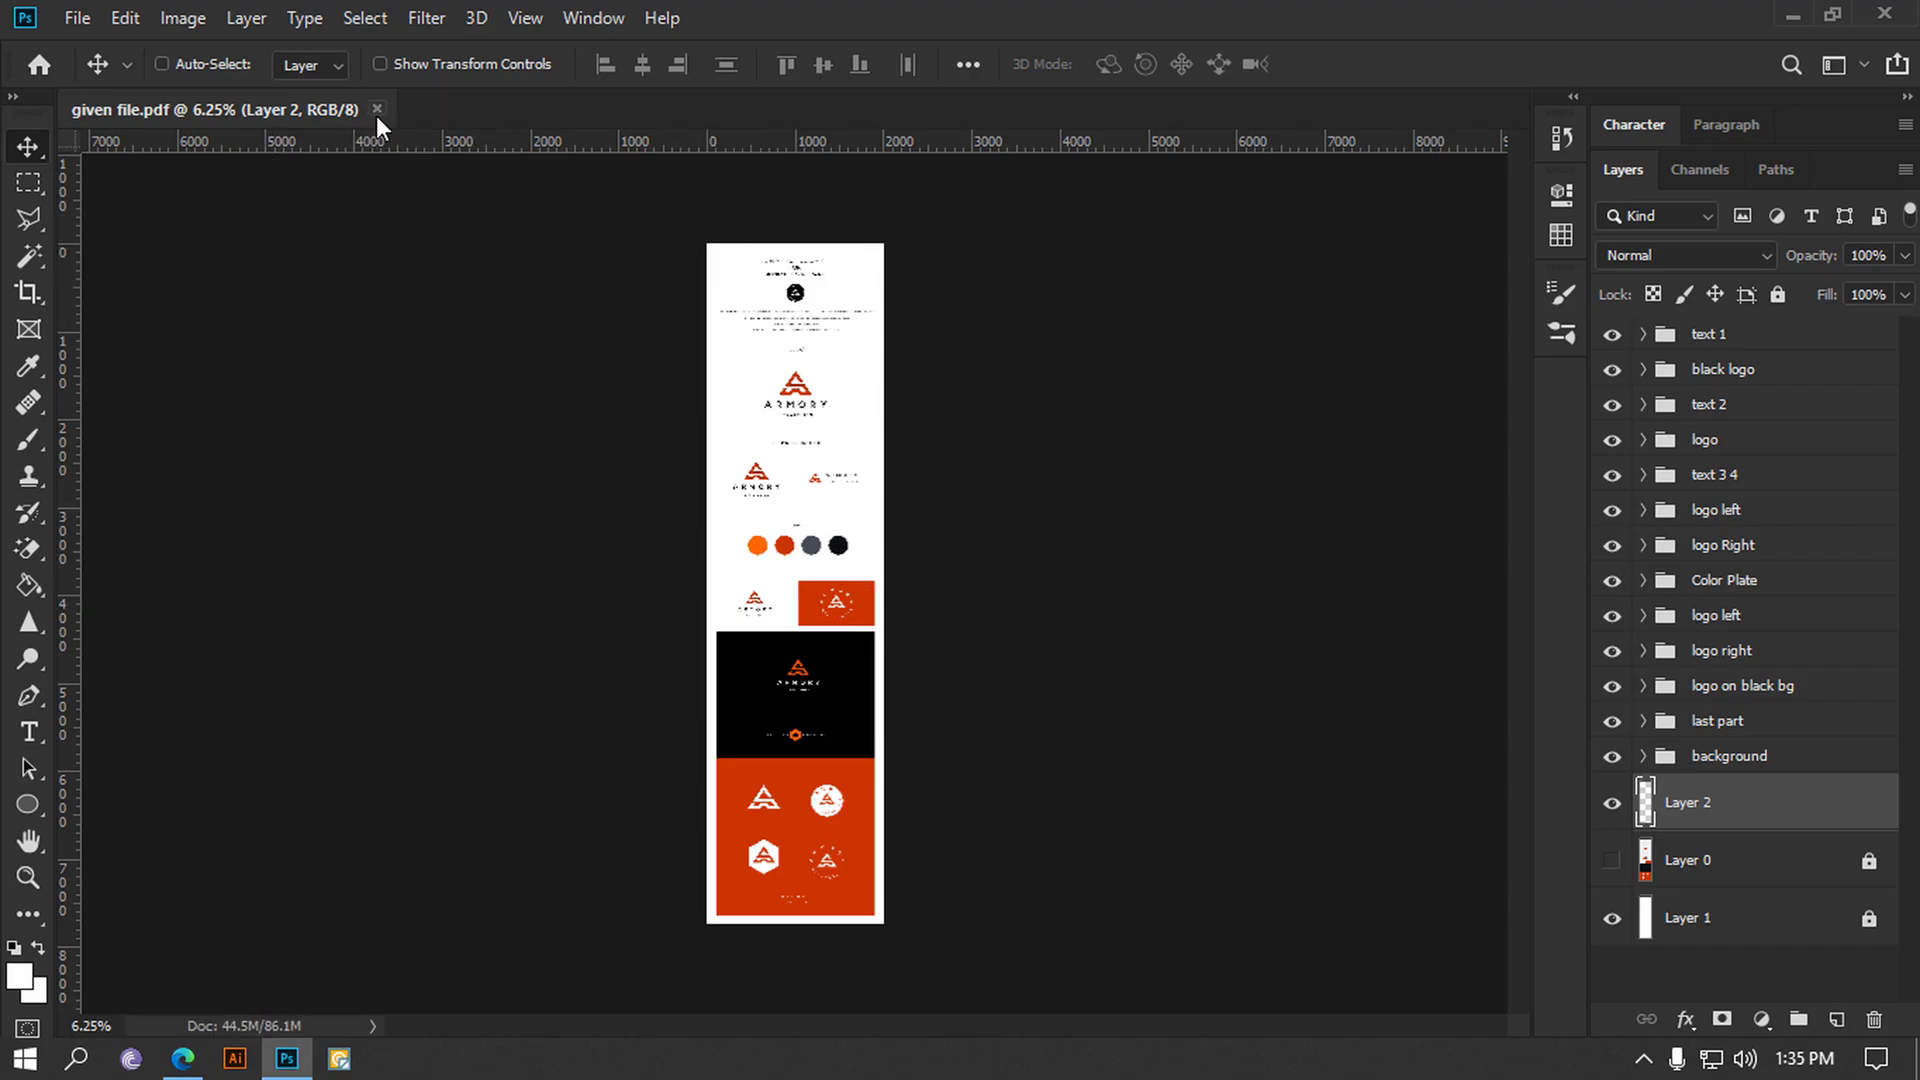
# Step: Close given file.pdf and drag it from the desktop into Photoshop to reopen it
pyautogui.click(376, 110)
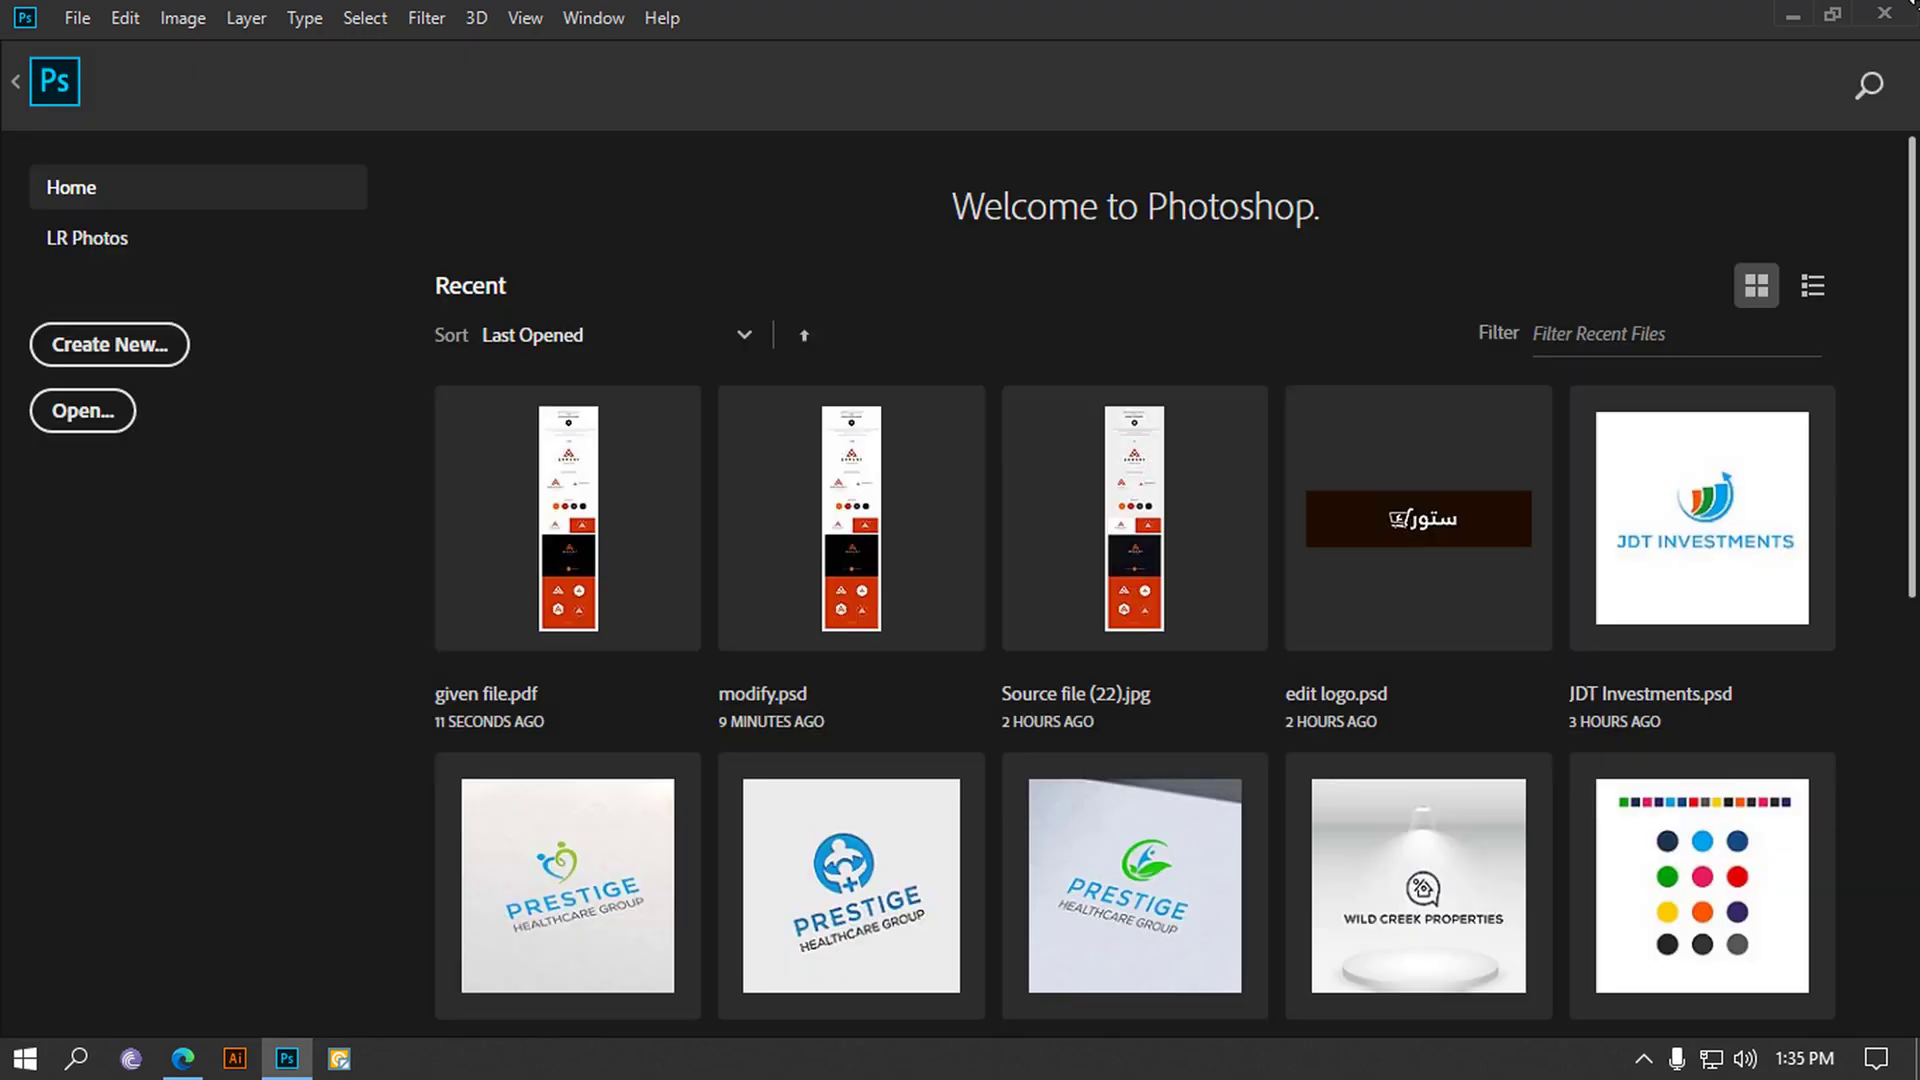
pyautogui.click(1793, 17)
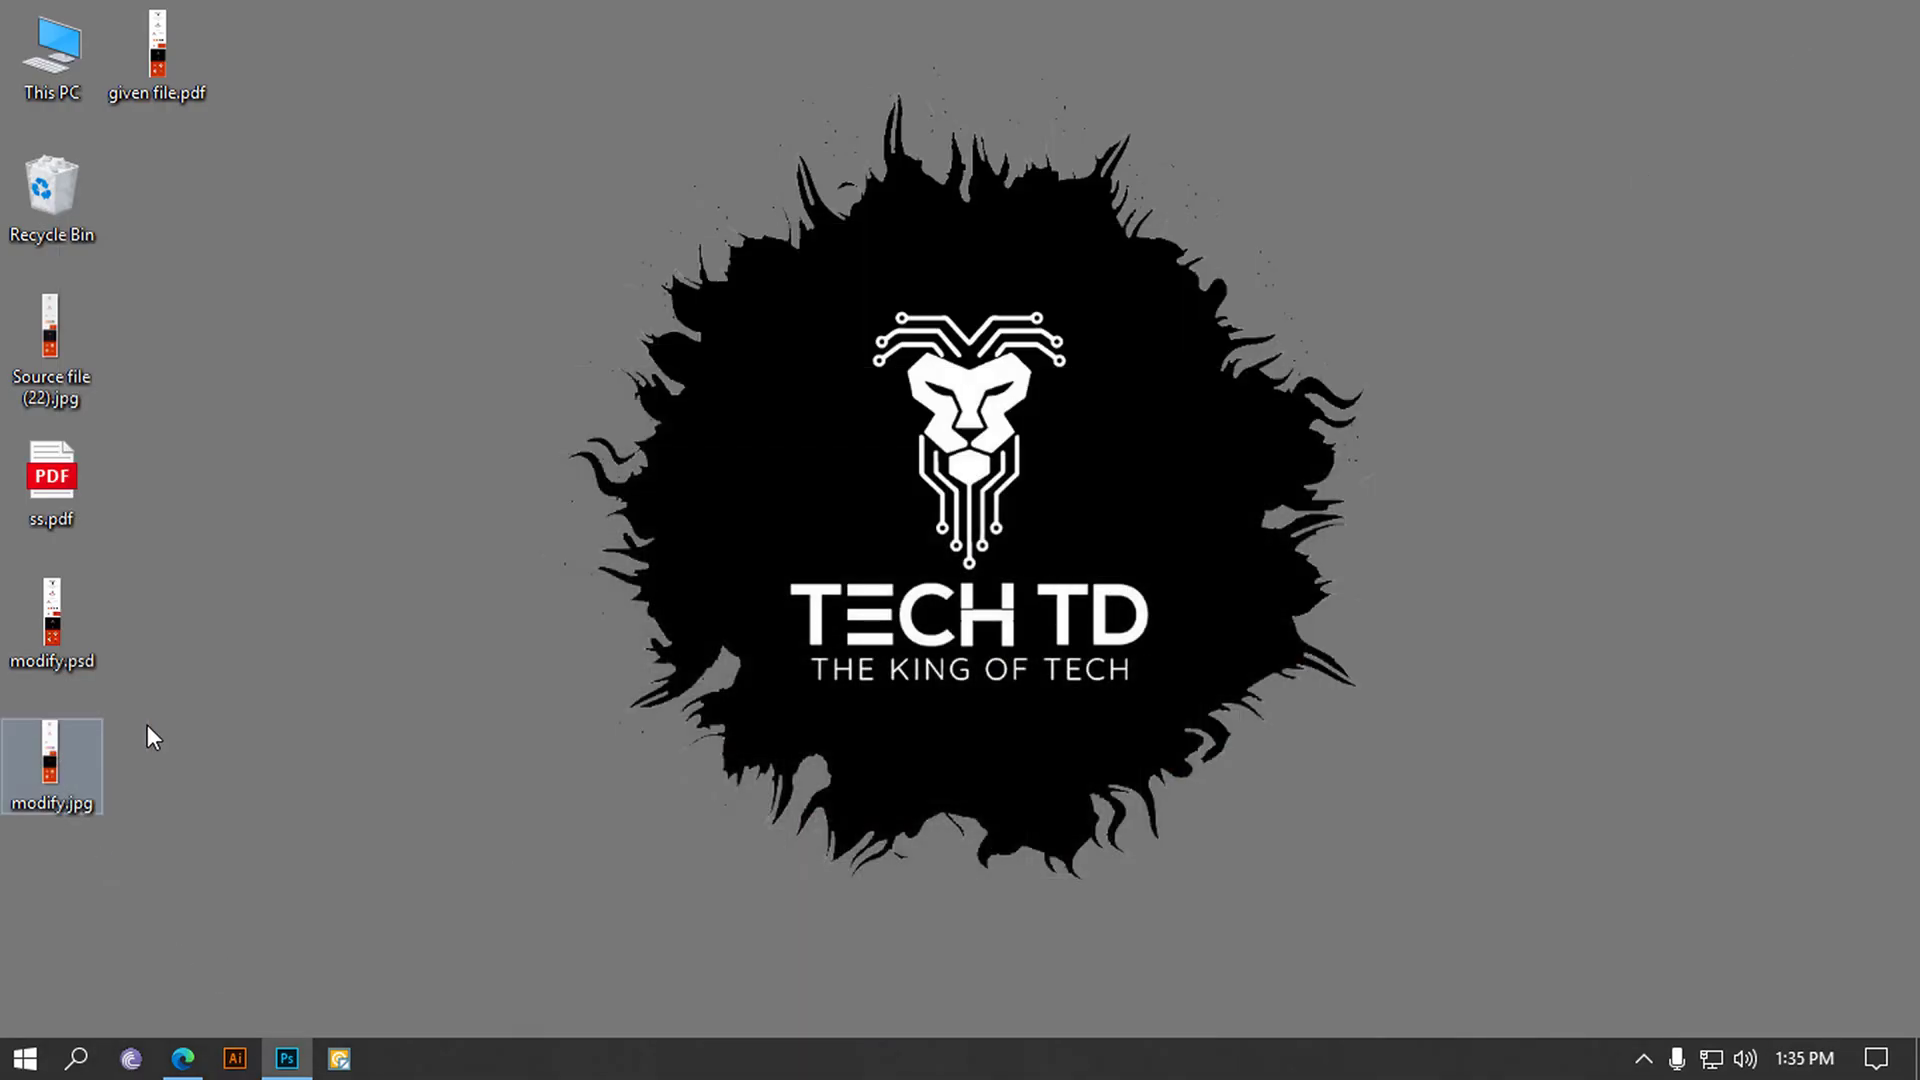
pyautogui.click(160, 80)
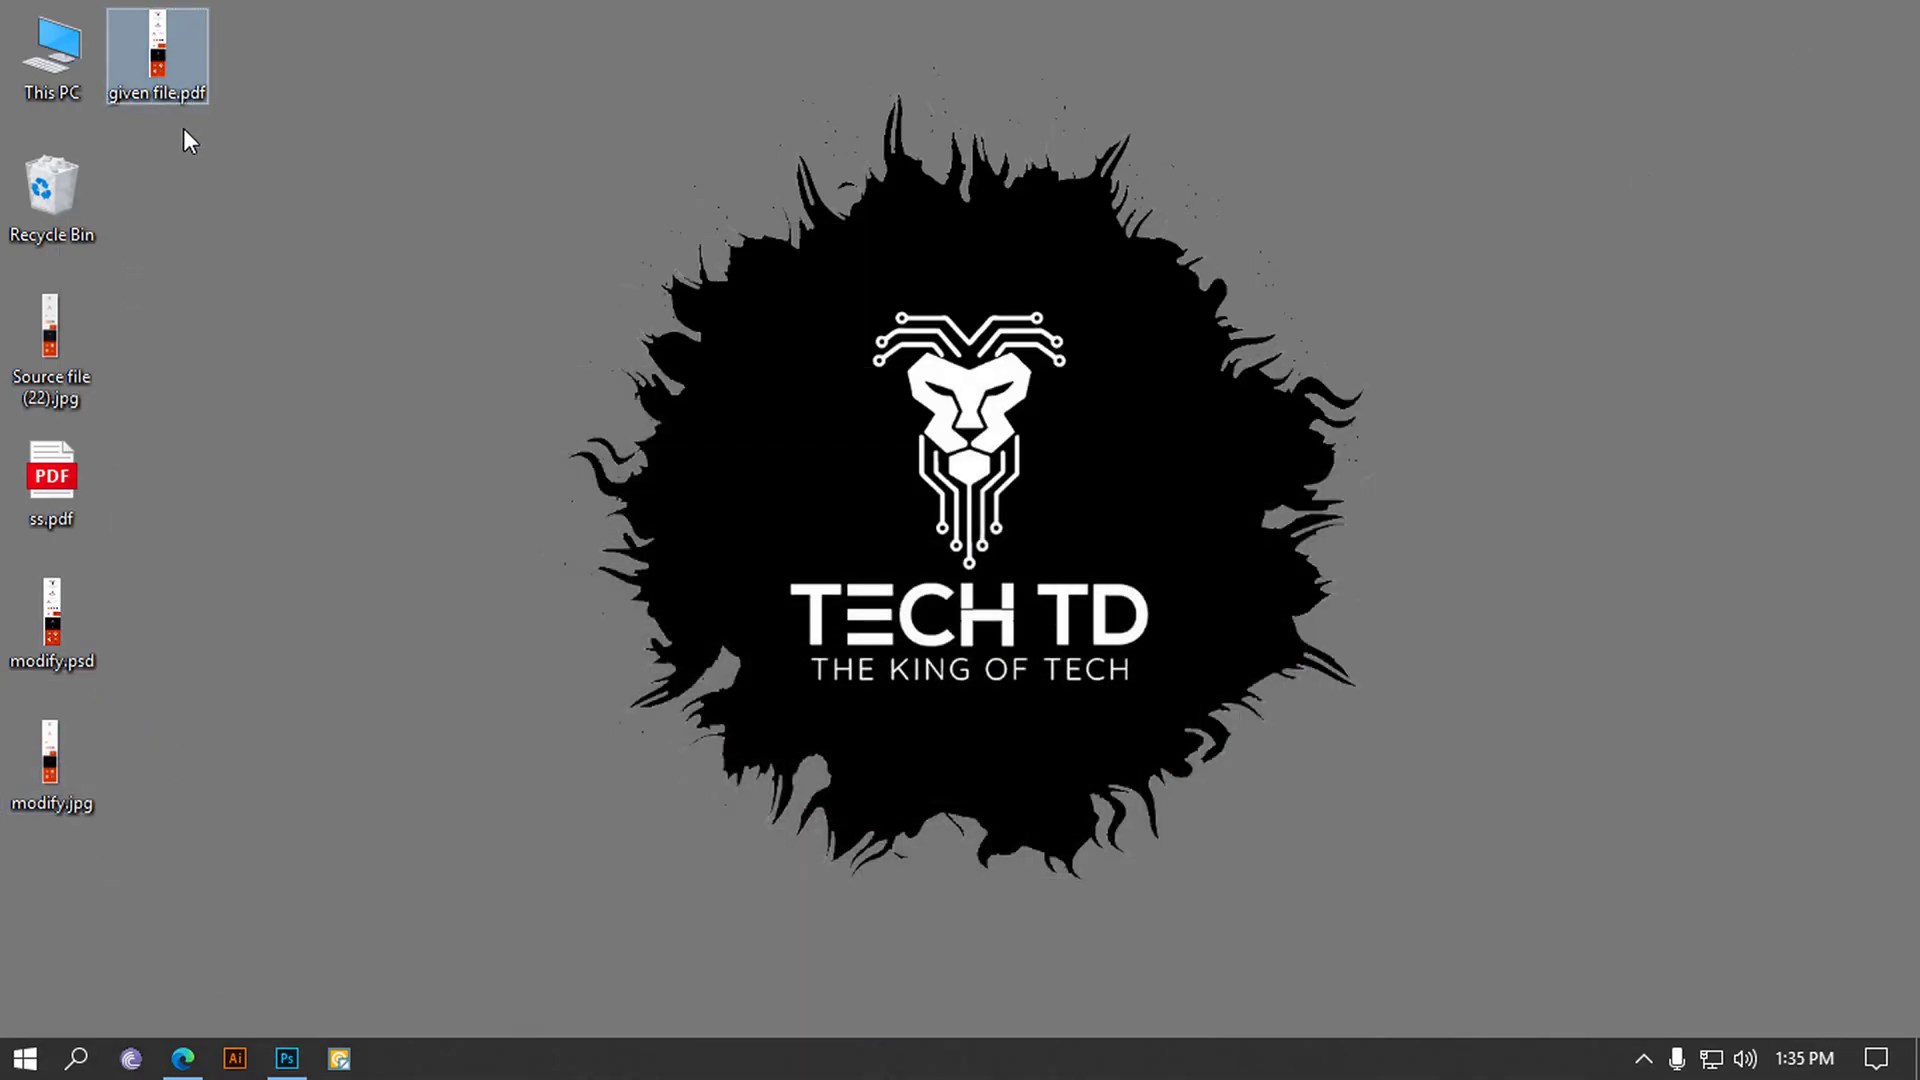
pyautogui.moveTo(159, 68)
pyautogui.mouseDown()
pyautogui.moveTo(288, 1069)
pyautogui.moveTo(274, 740)
pyautogui.mouseUp()
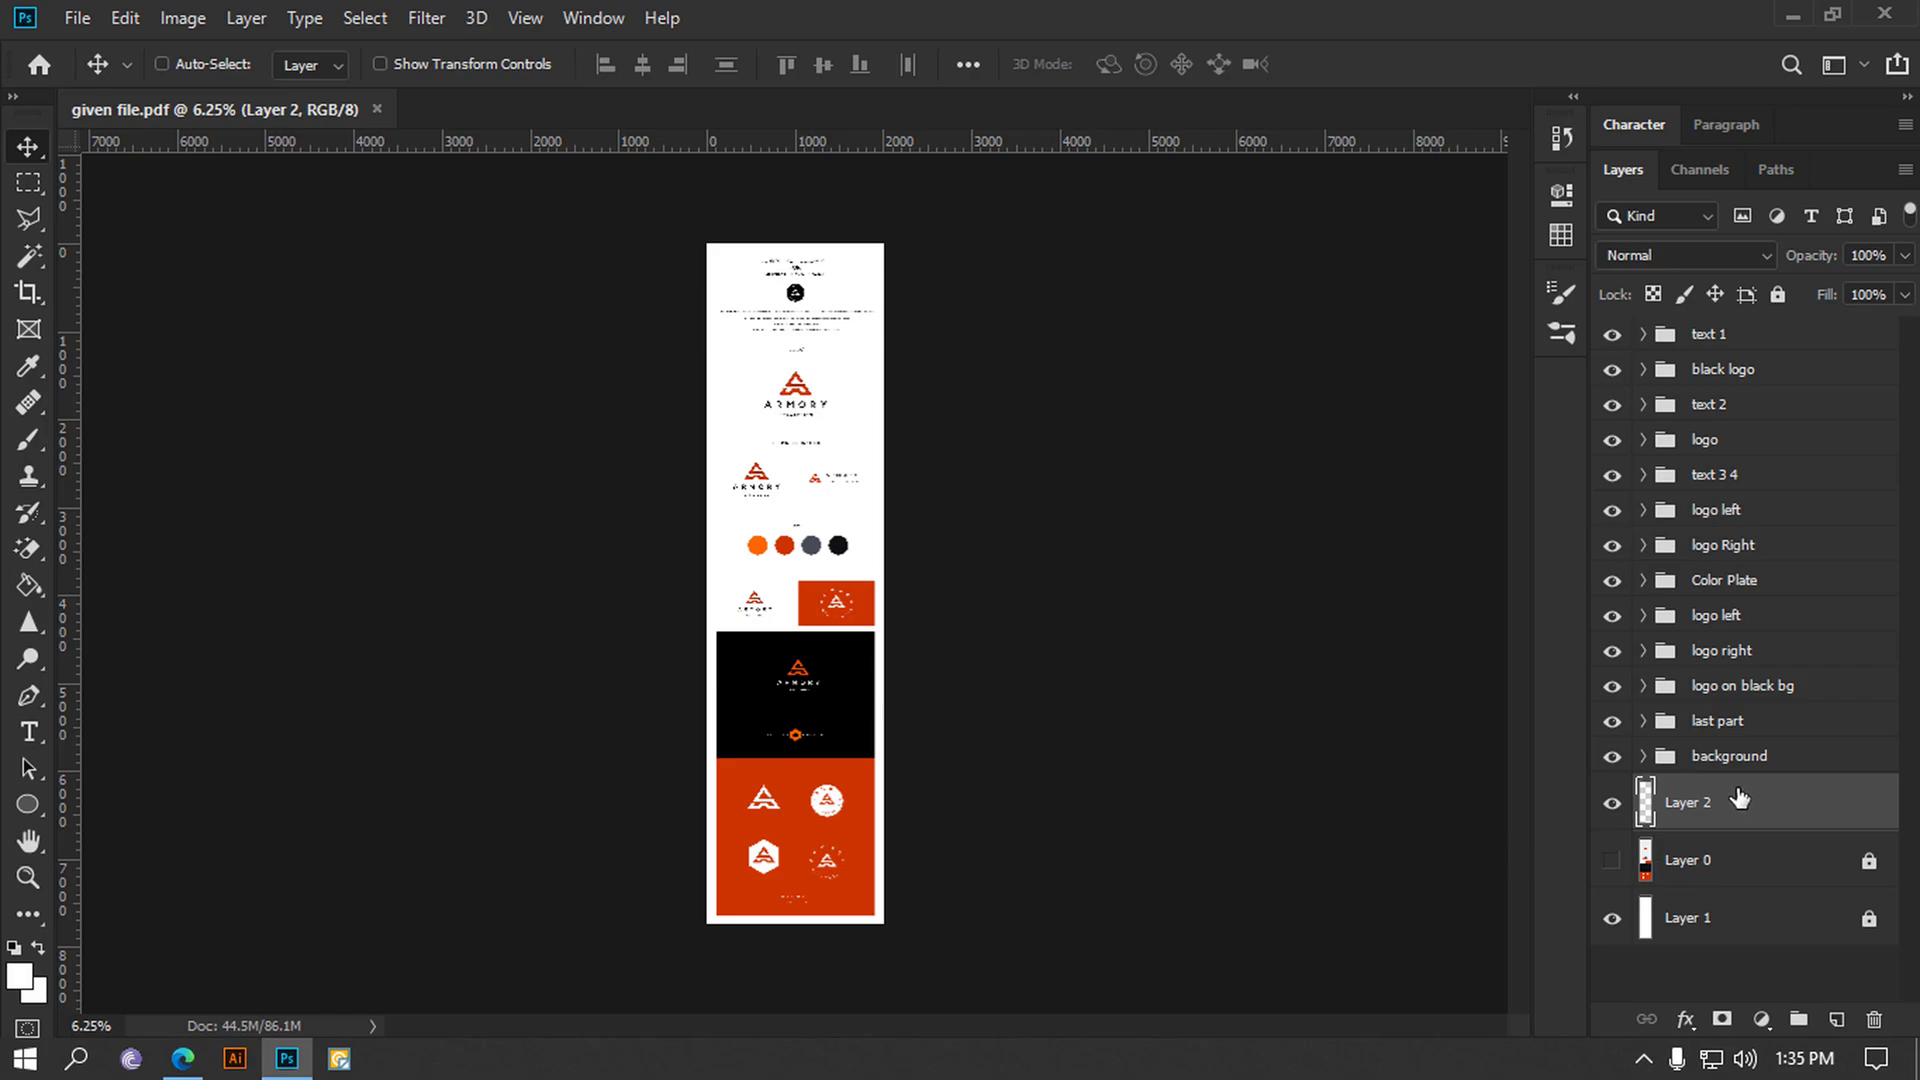
# Step: Delete the empty Layer 2 and save the document via File > Save
pyautogui.press('Delete')
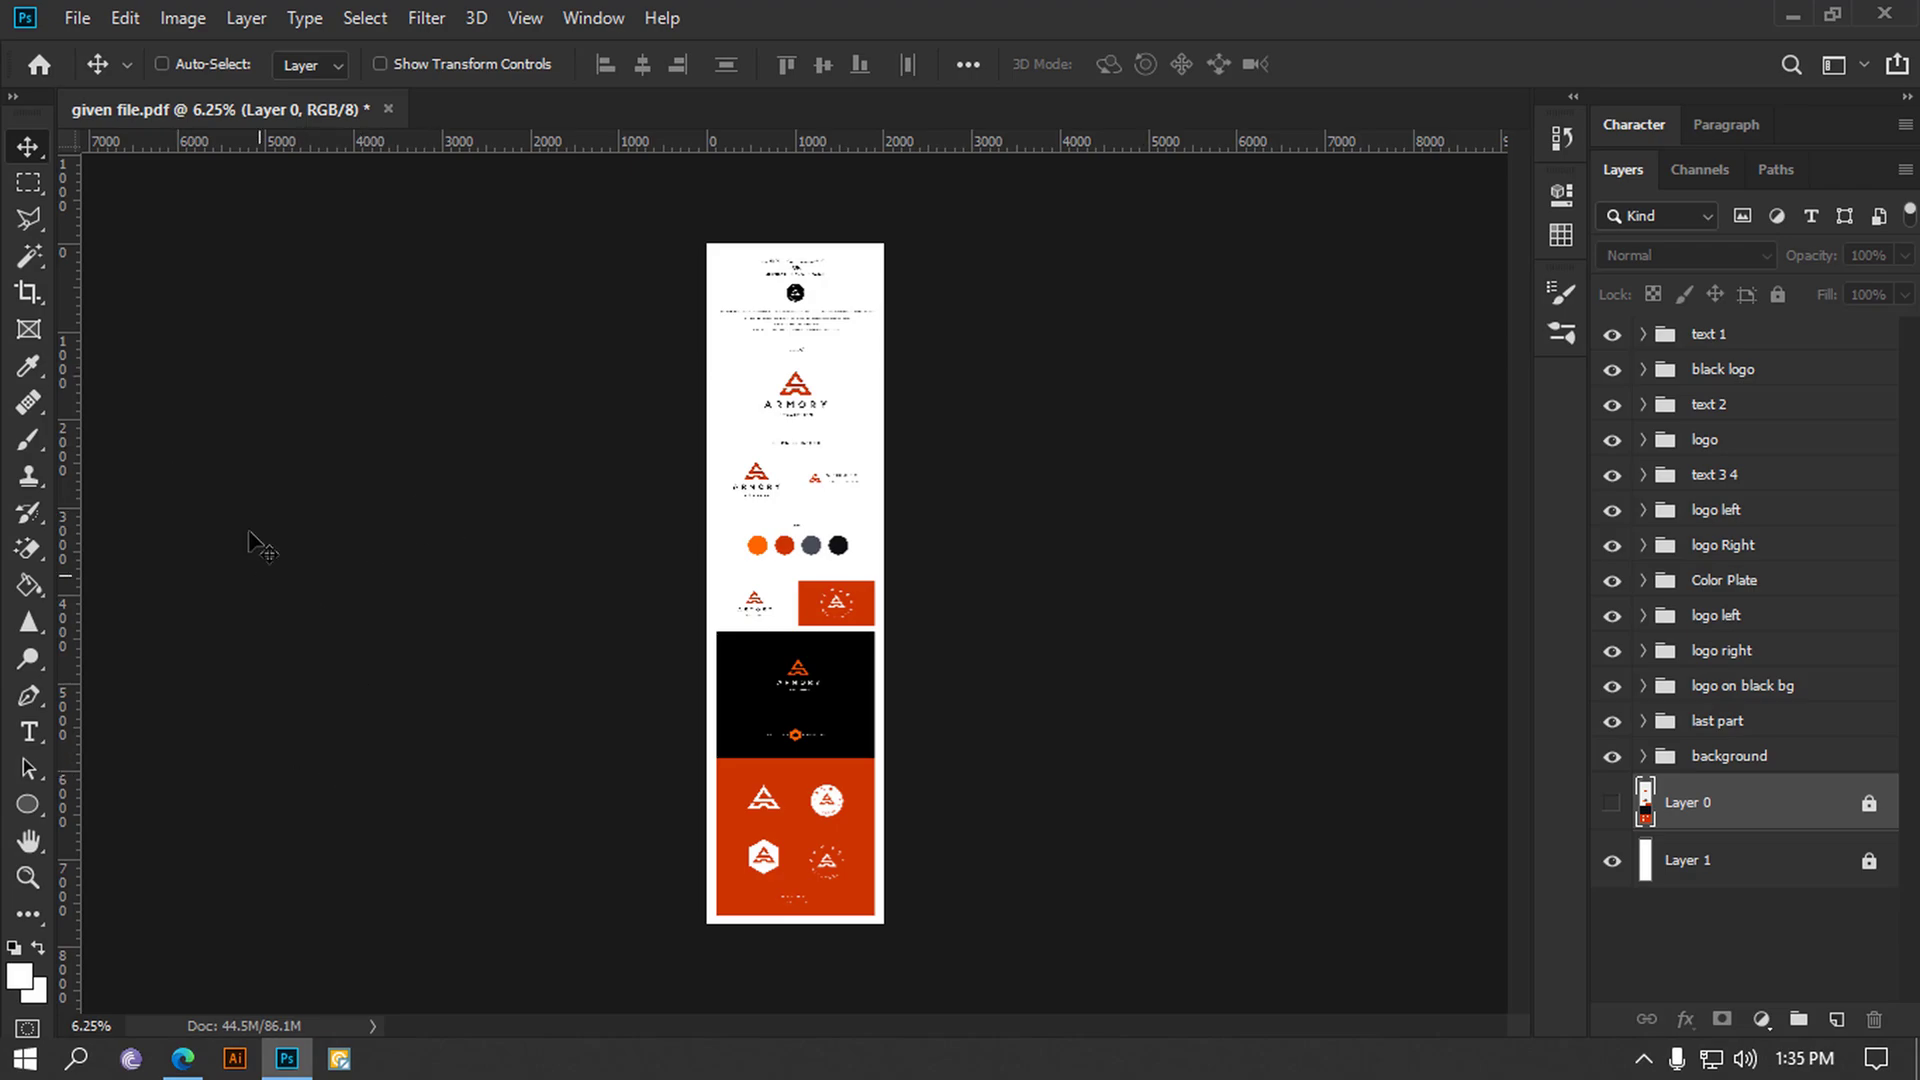
pyautogui.press('ctrl')
pyautogui.click(80, 19)
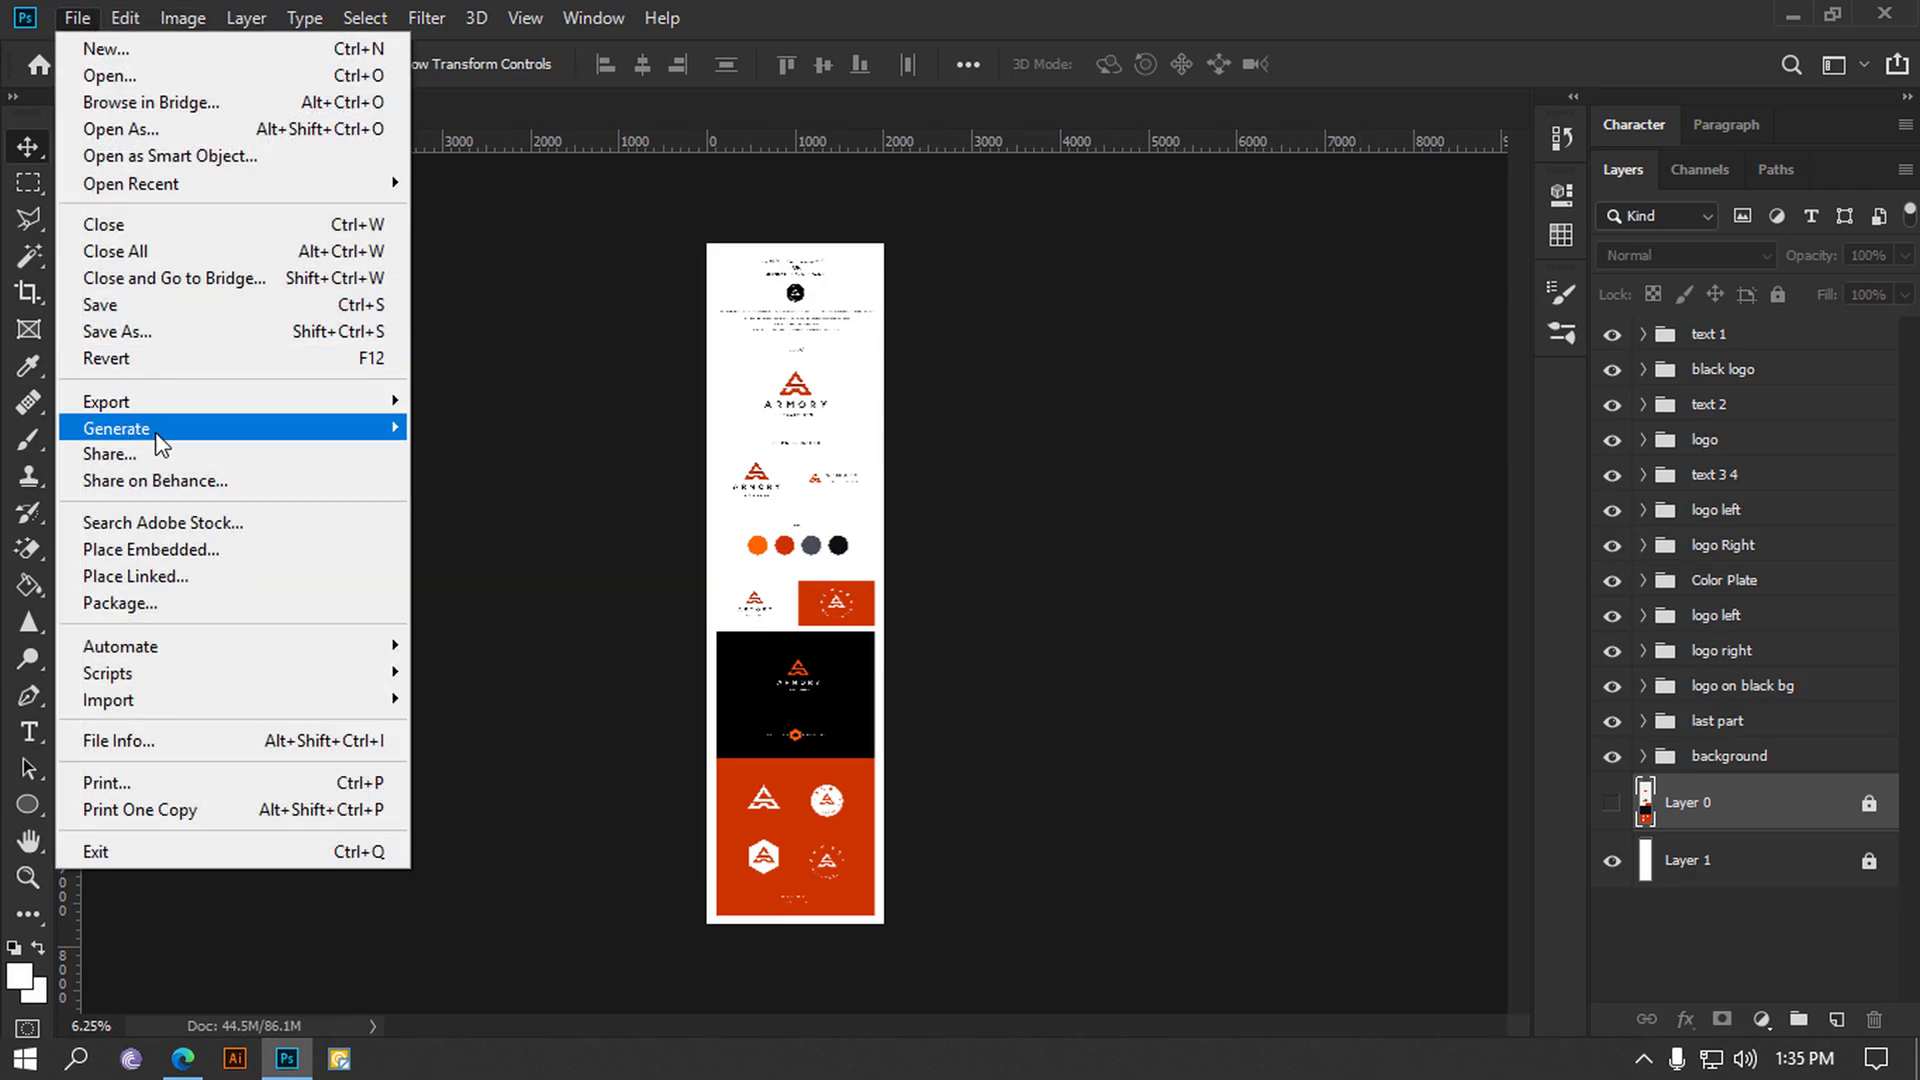
pyautogui.click(184, 306)
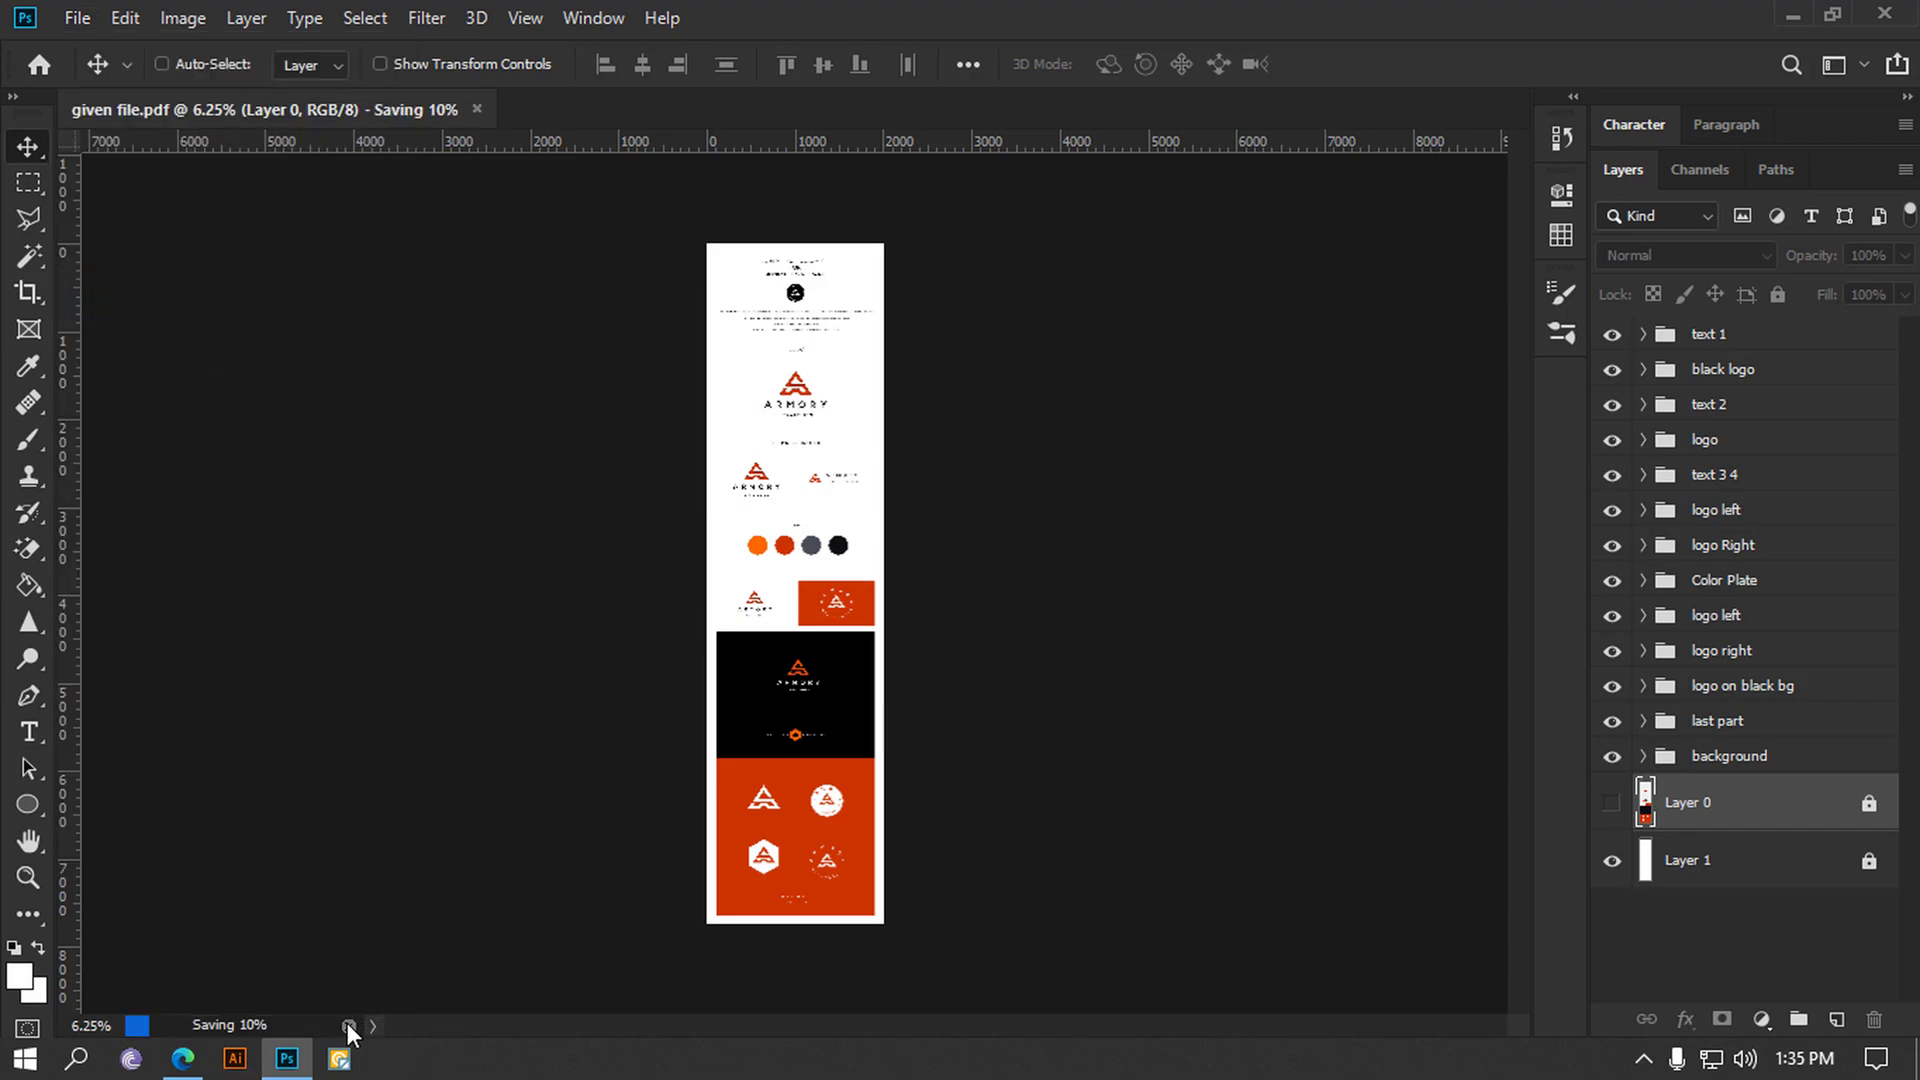
# Step: Save As Photoshop PDF over the existing given file.pdf, confirming the replacement
pyautogui.press('ctrl')
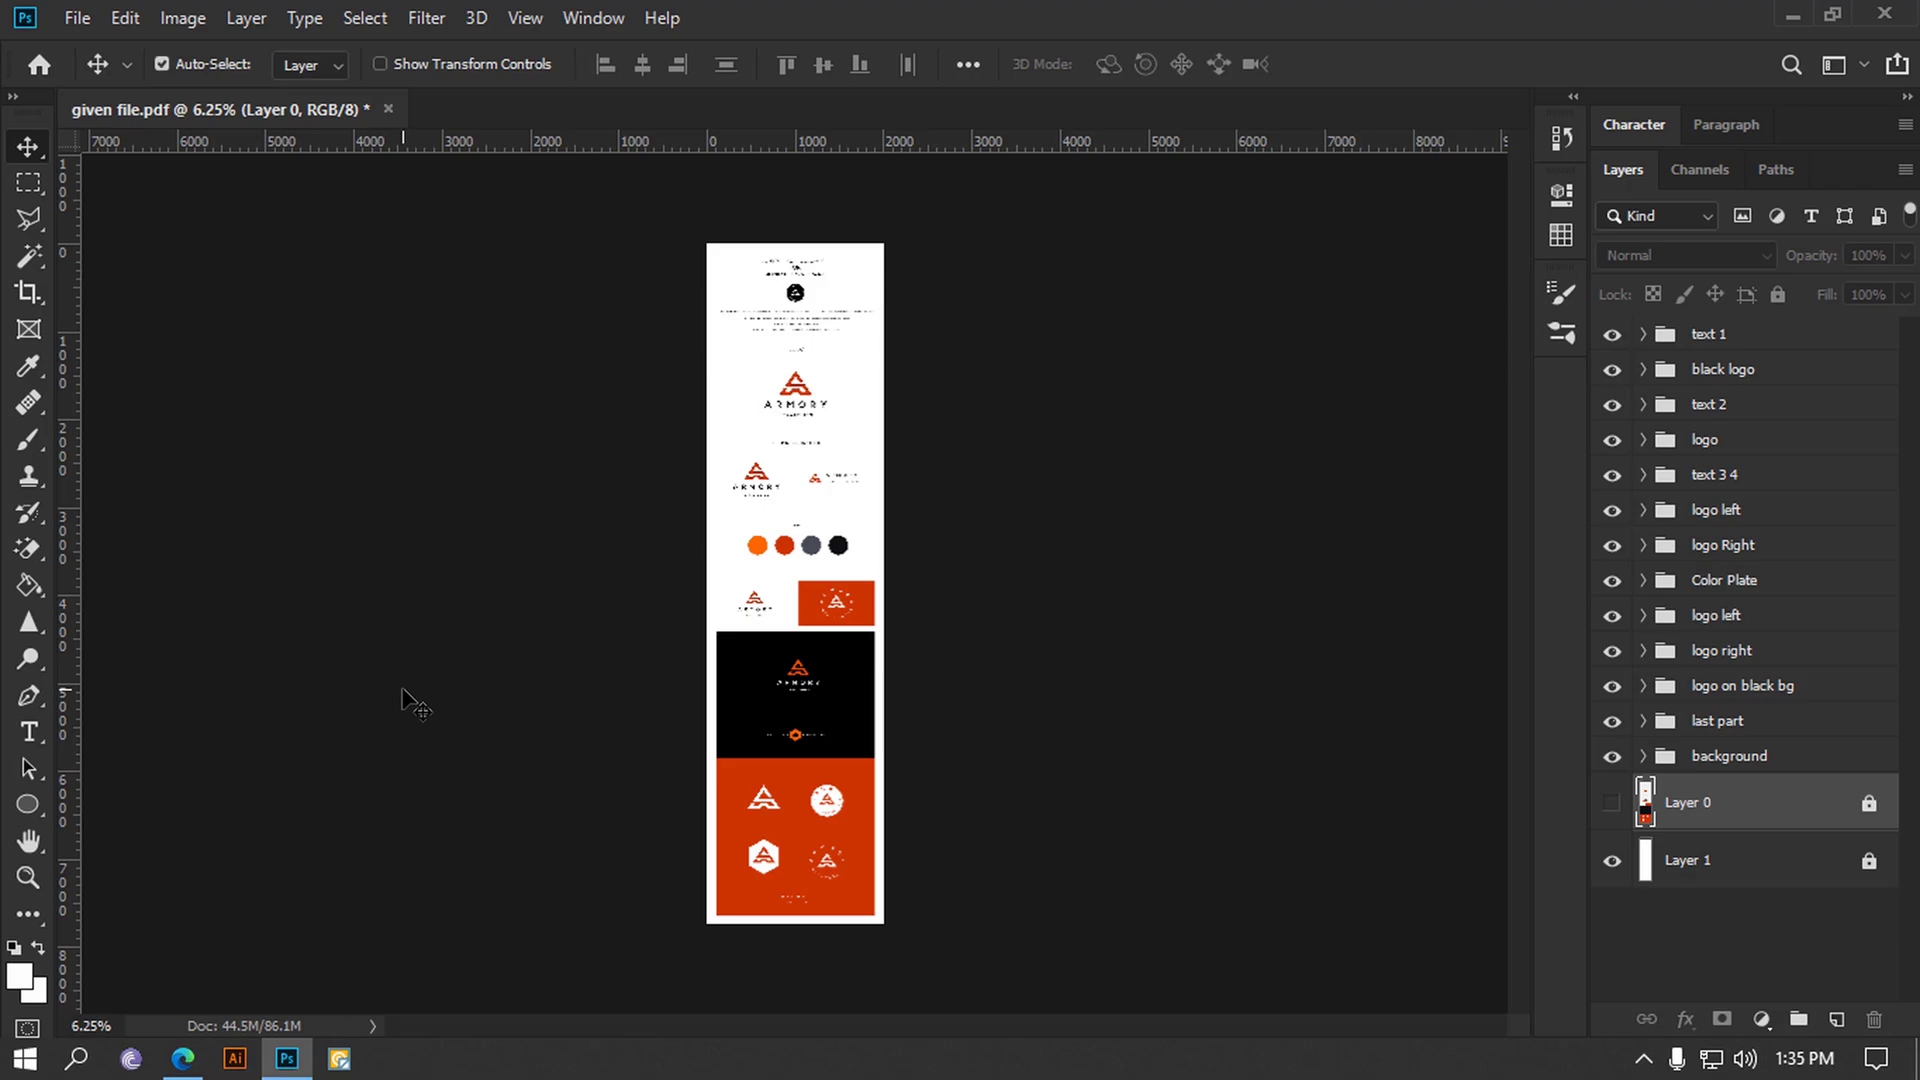
pyautogui.hotkey('ctrl', 'shift', 's')
pyautogui.click(388, 600)
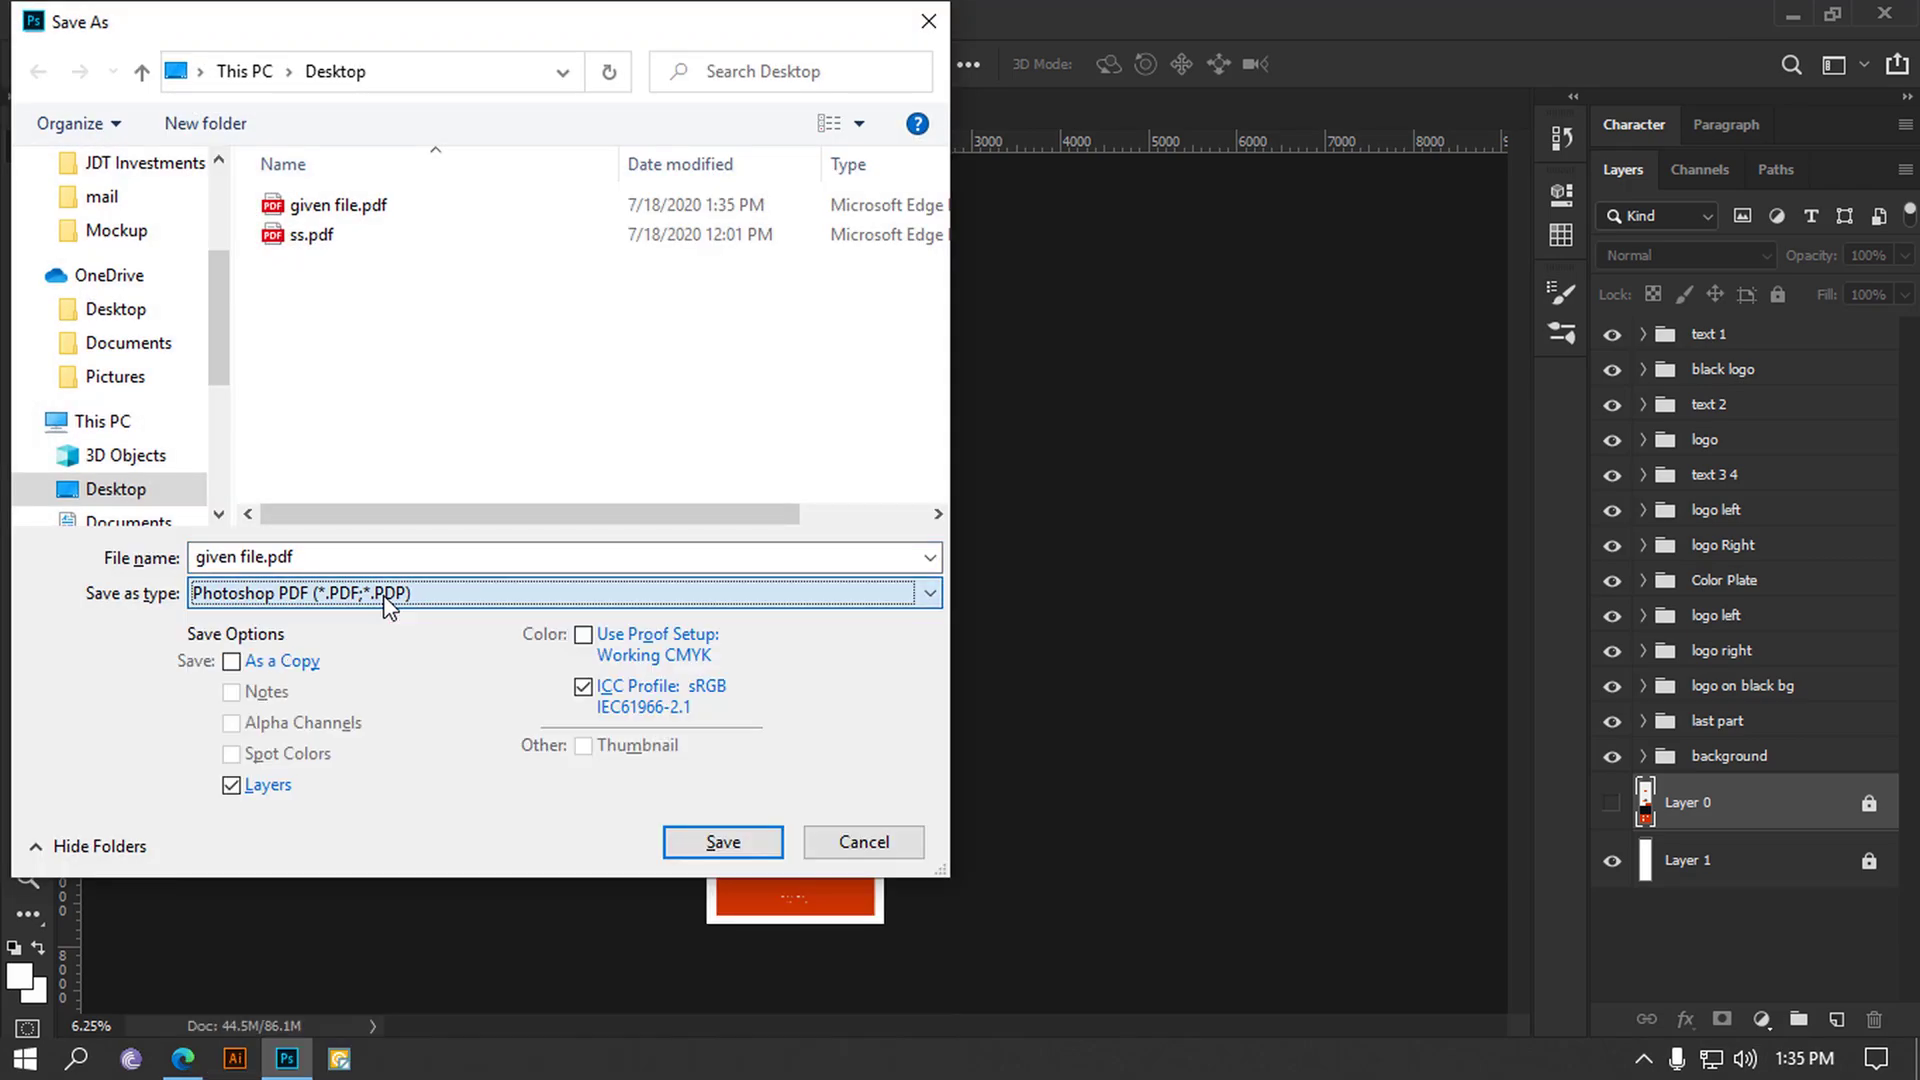
pyautogui.click(710, 845)
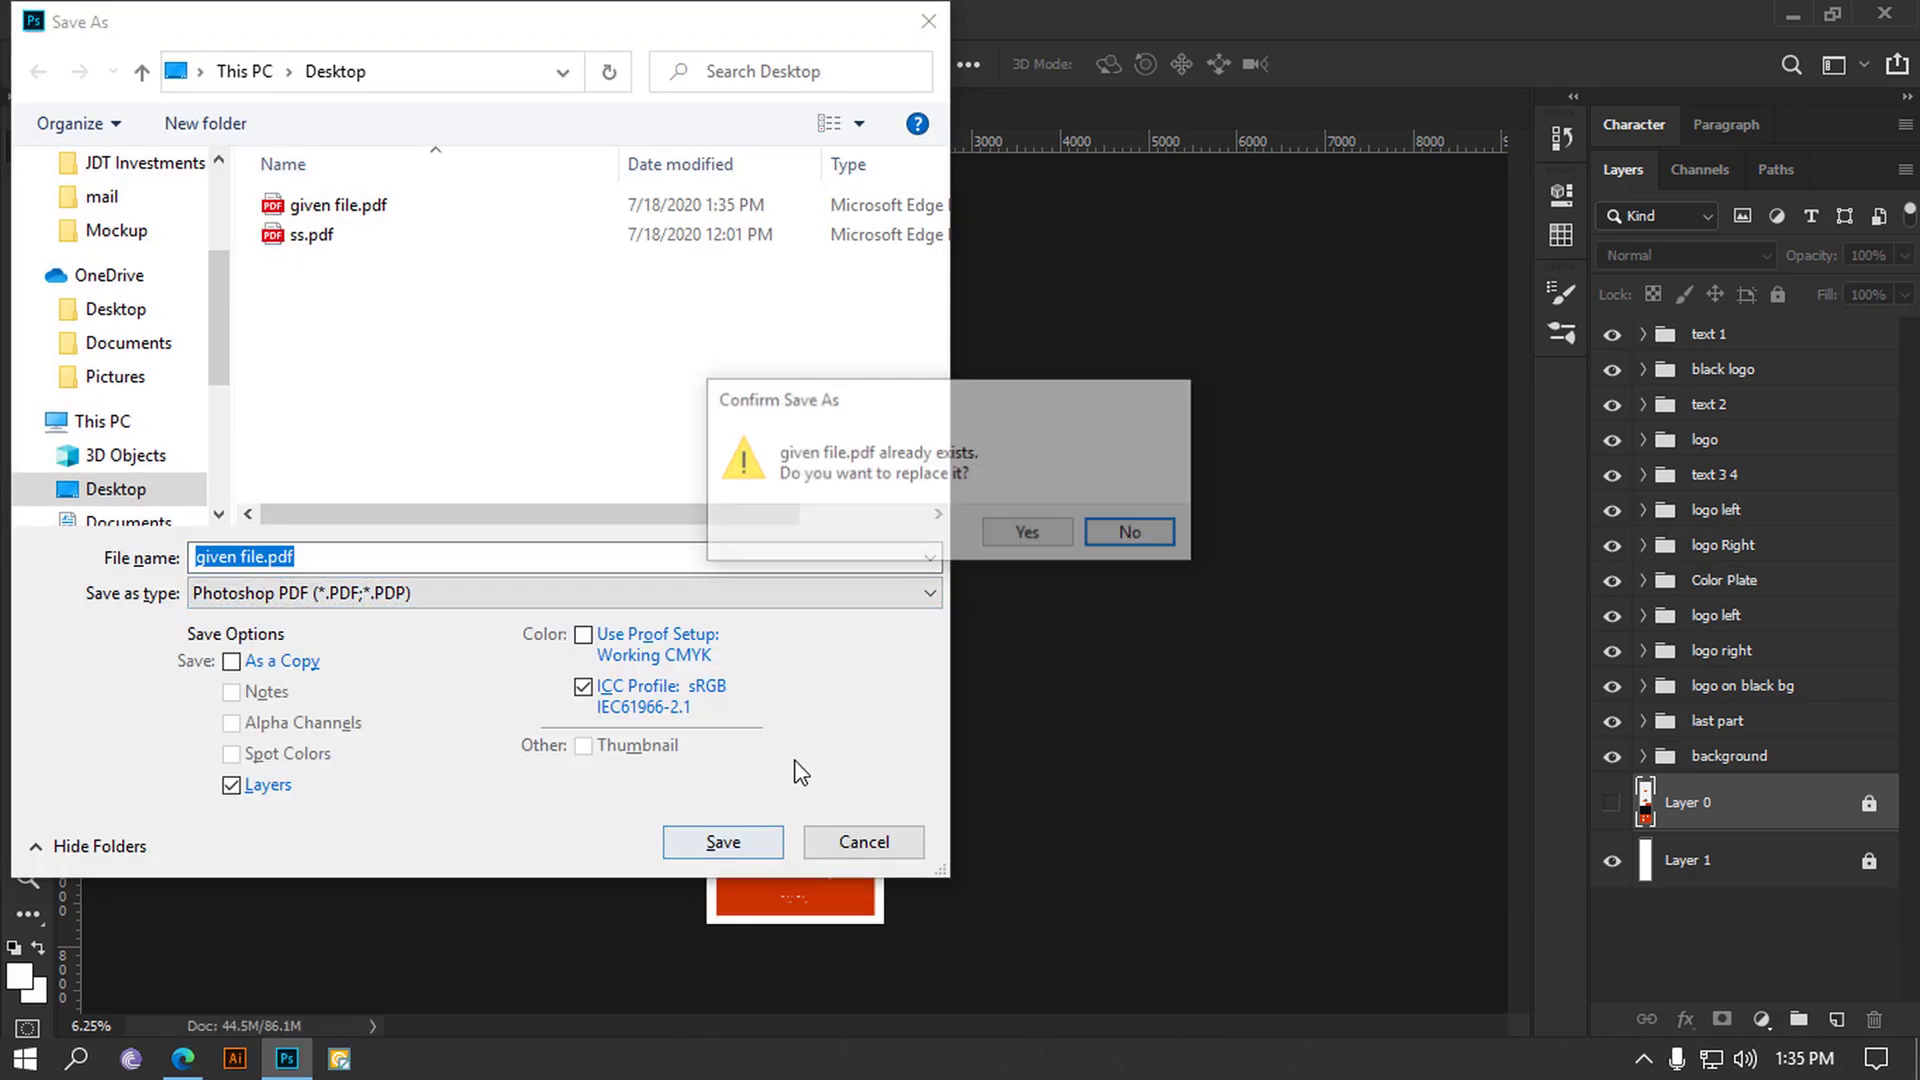
pyautogui.click(1027, 530)
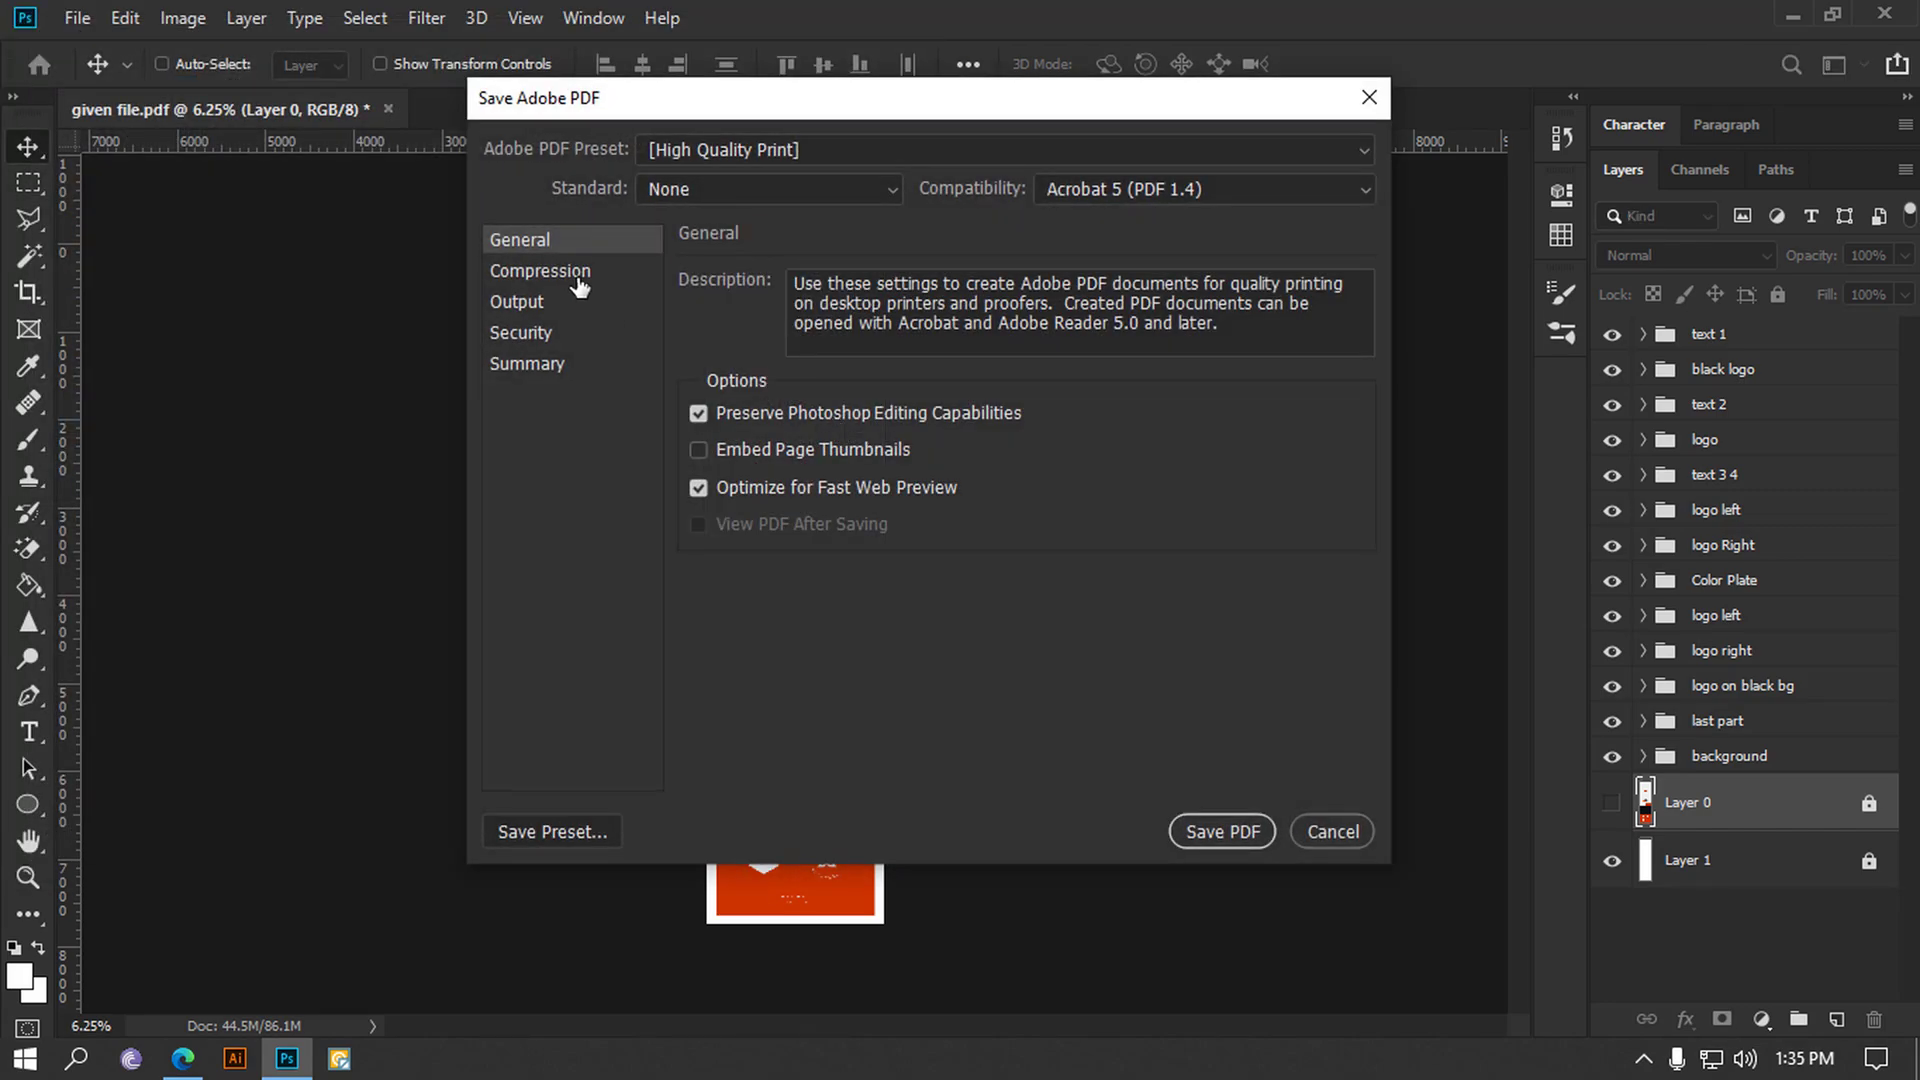
# Step: Set a permissions password under PDF Security and save, confirming the password
pyautogui.click(577, 277)
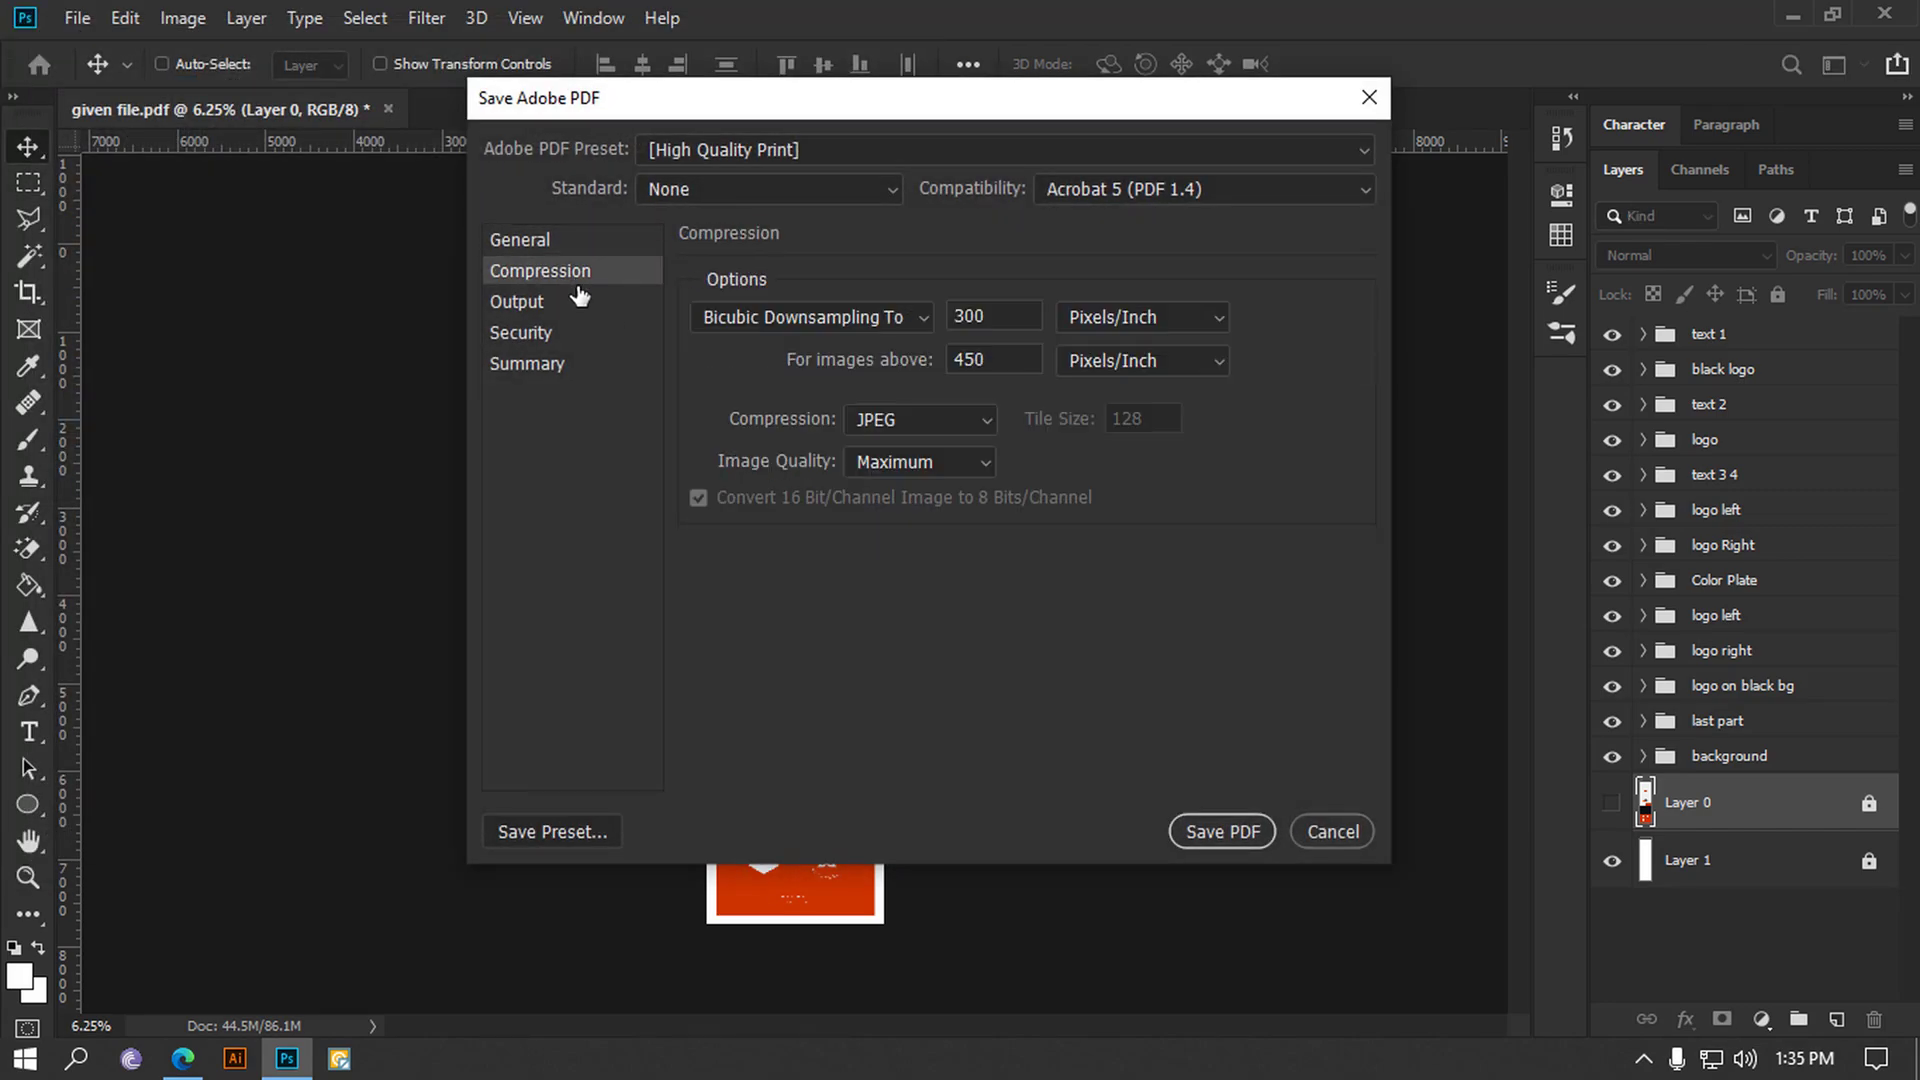
pyautogui.click(578, 304)
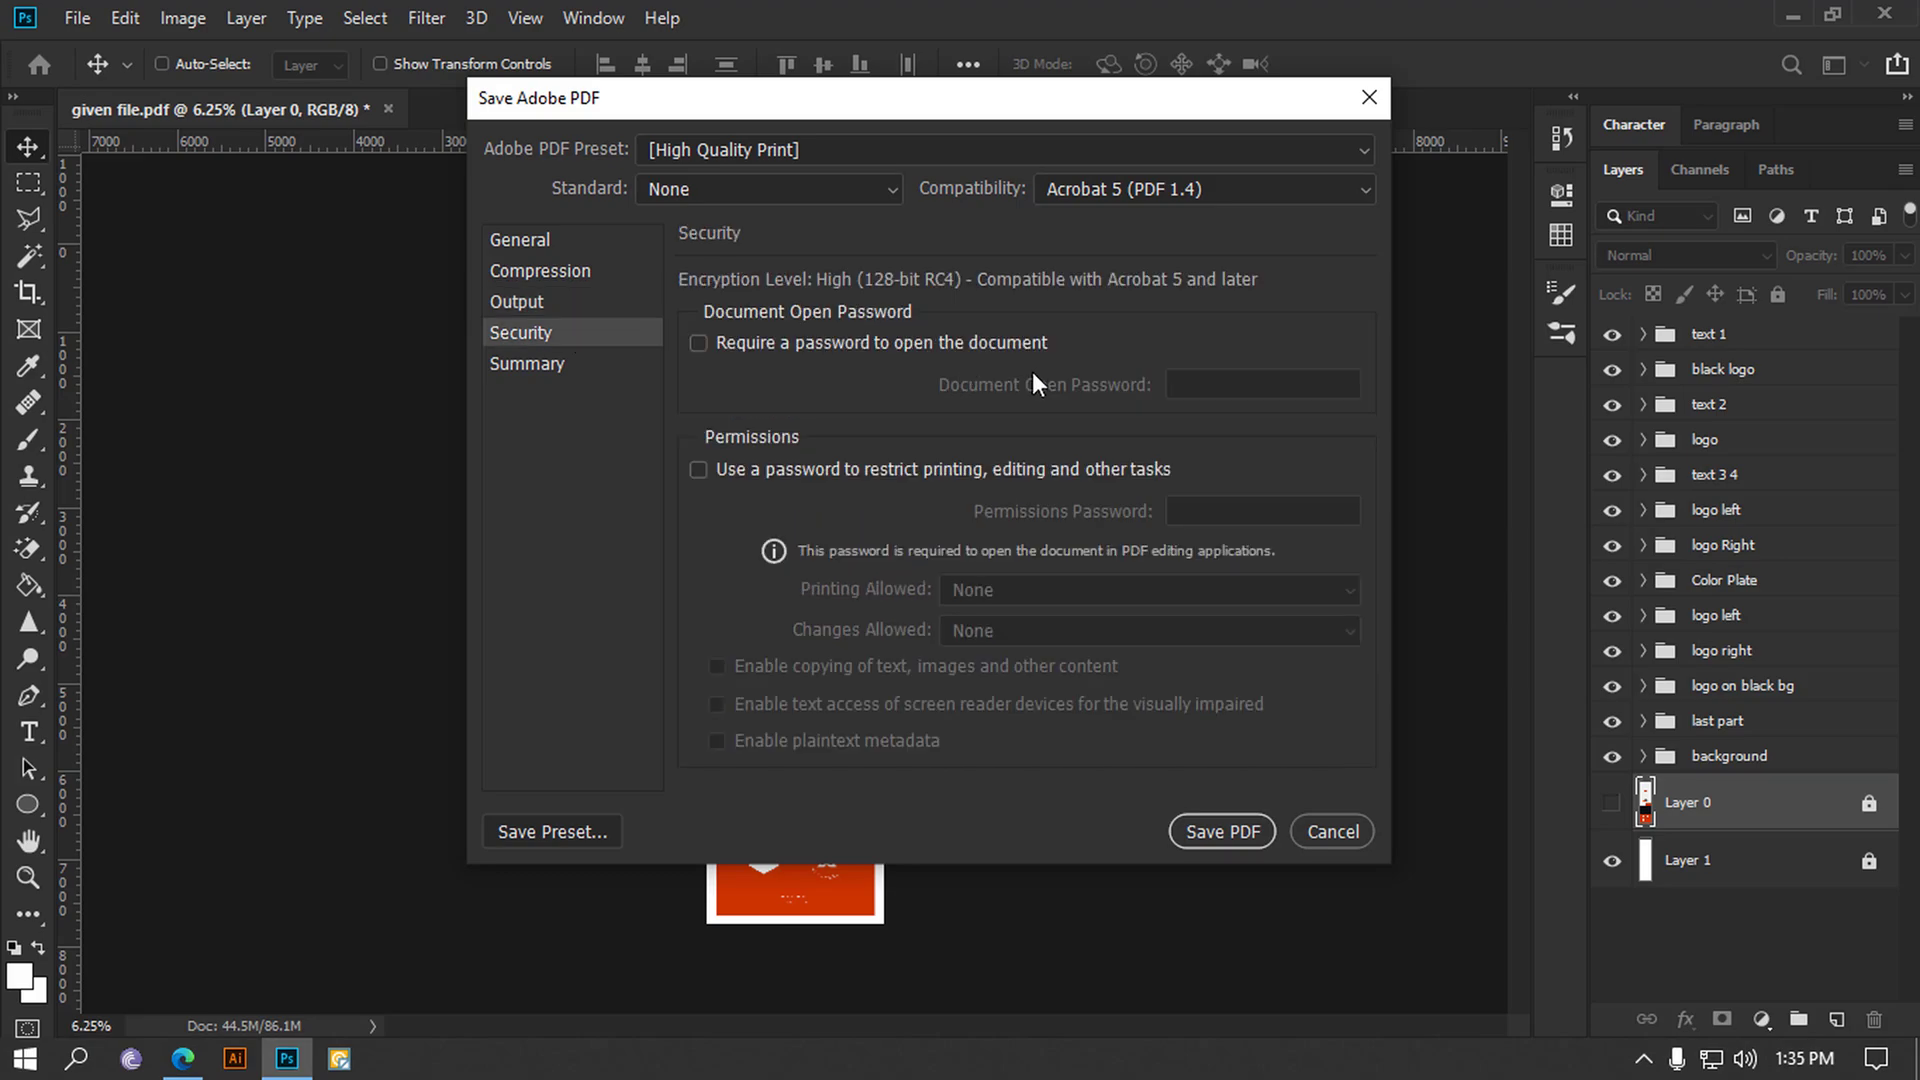
pyautogui.click(699, 470)
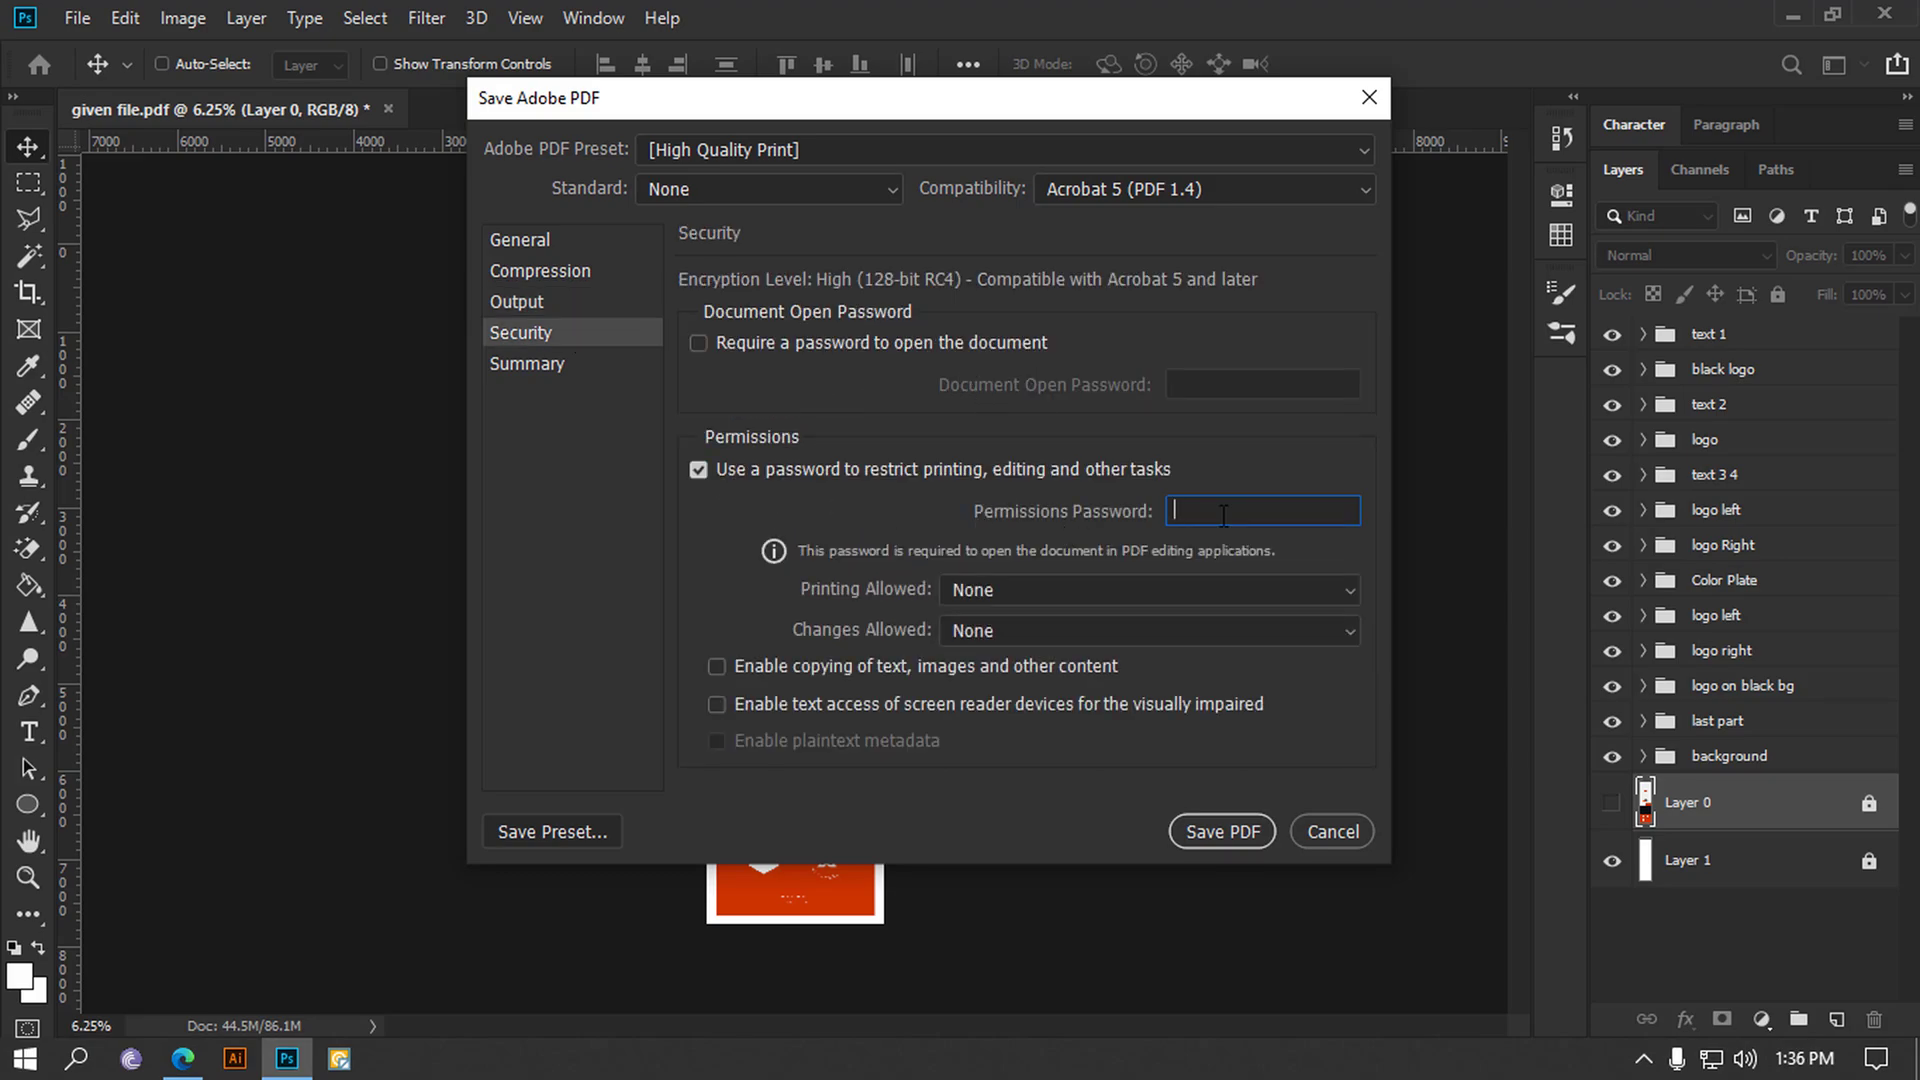
pyautogui.click(1208, 830)
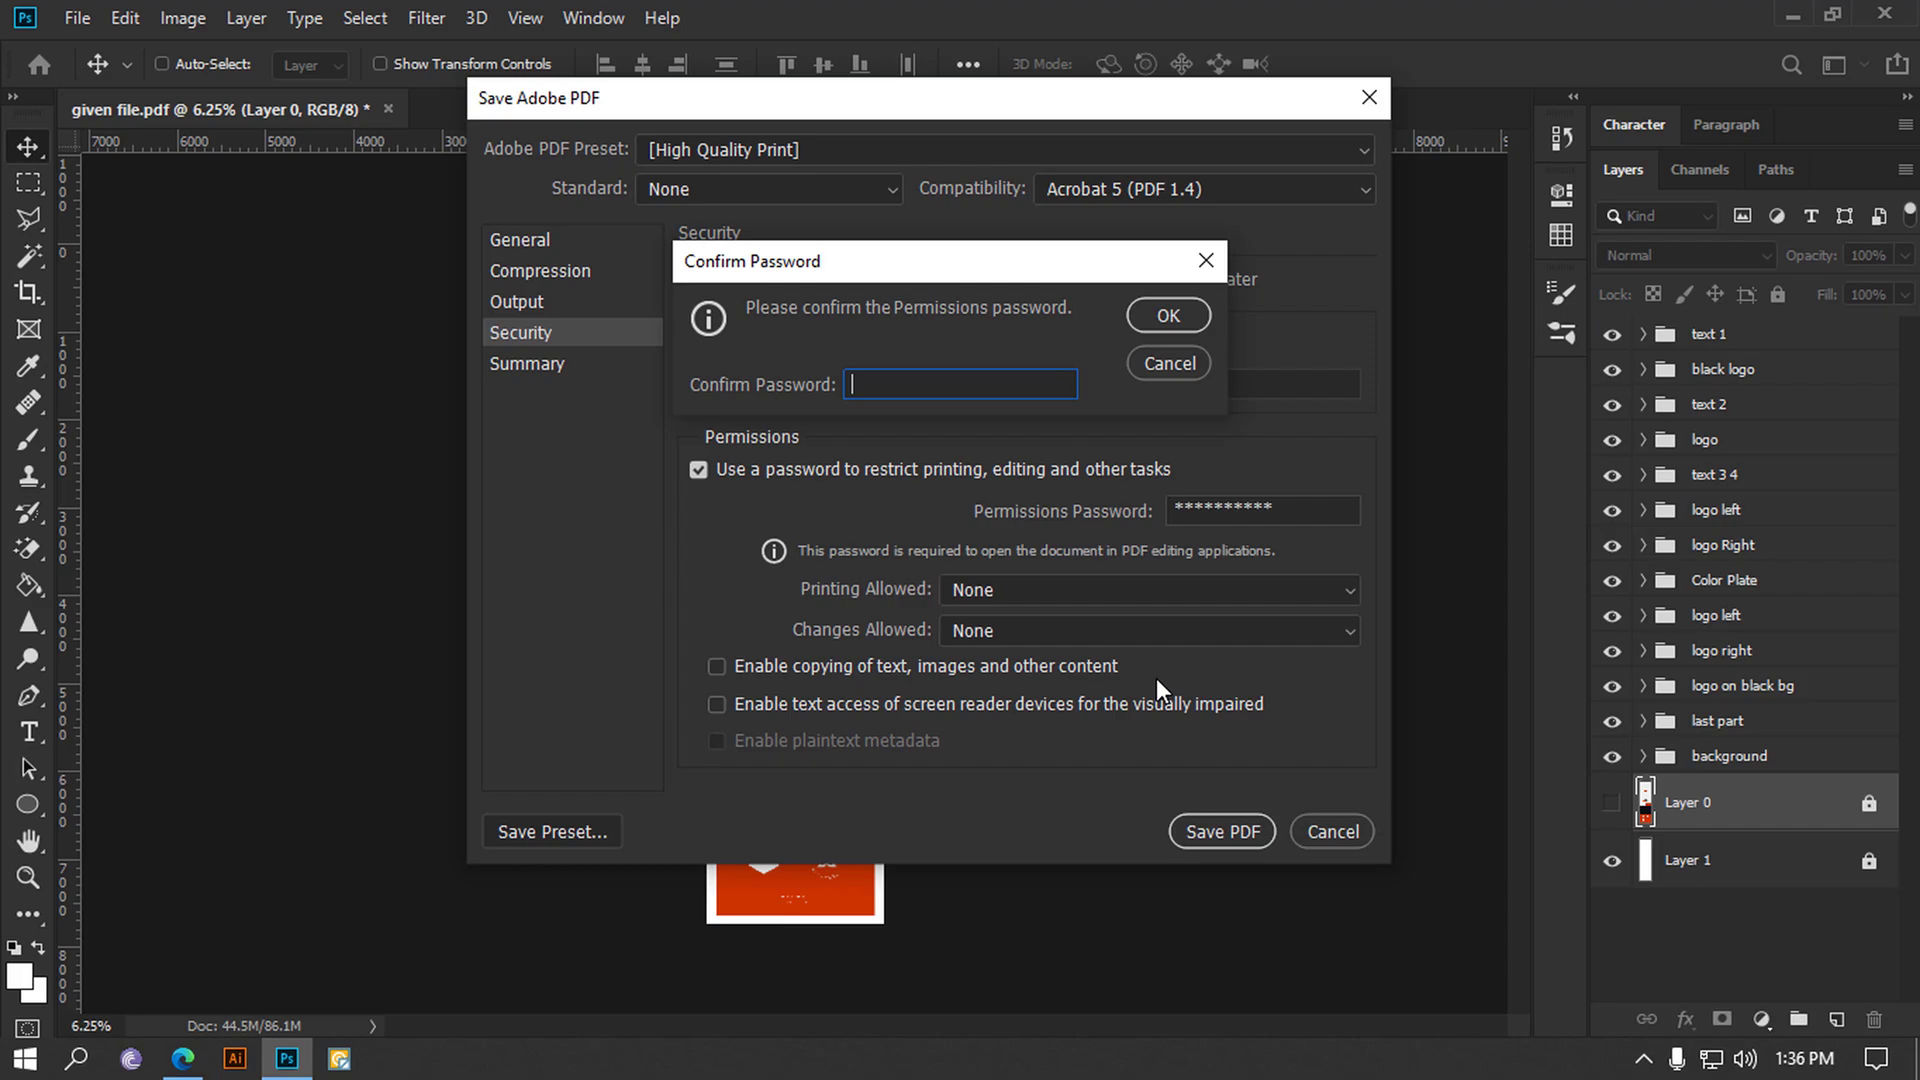
pyautogui.press('Return')
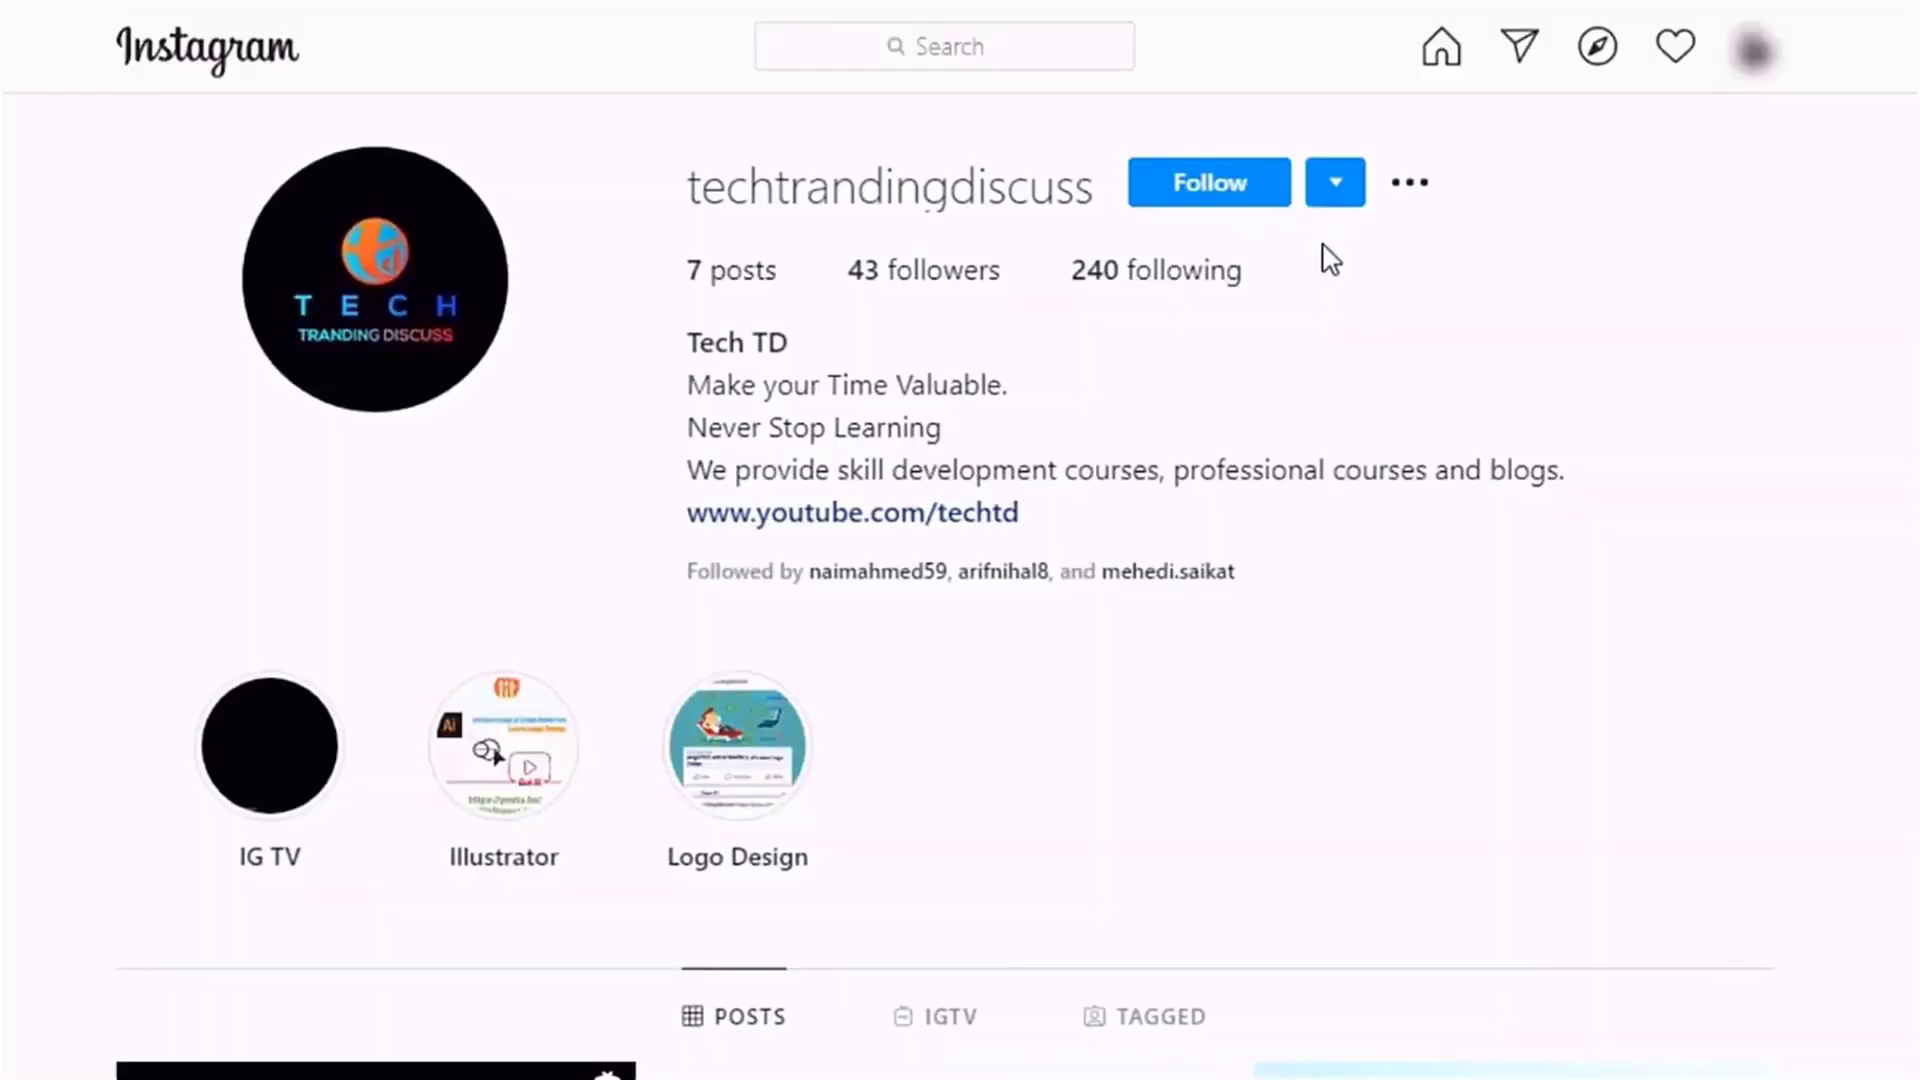
# Step: Follow the Tech TD Instagram profile, bringing its followers to 44
pyautogui.click(1220, 200)
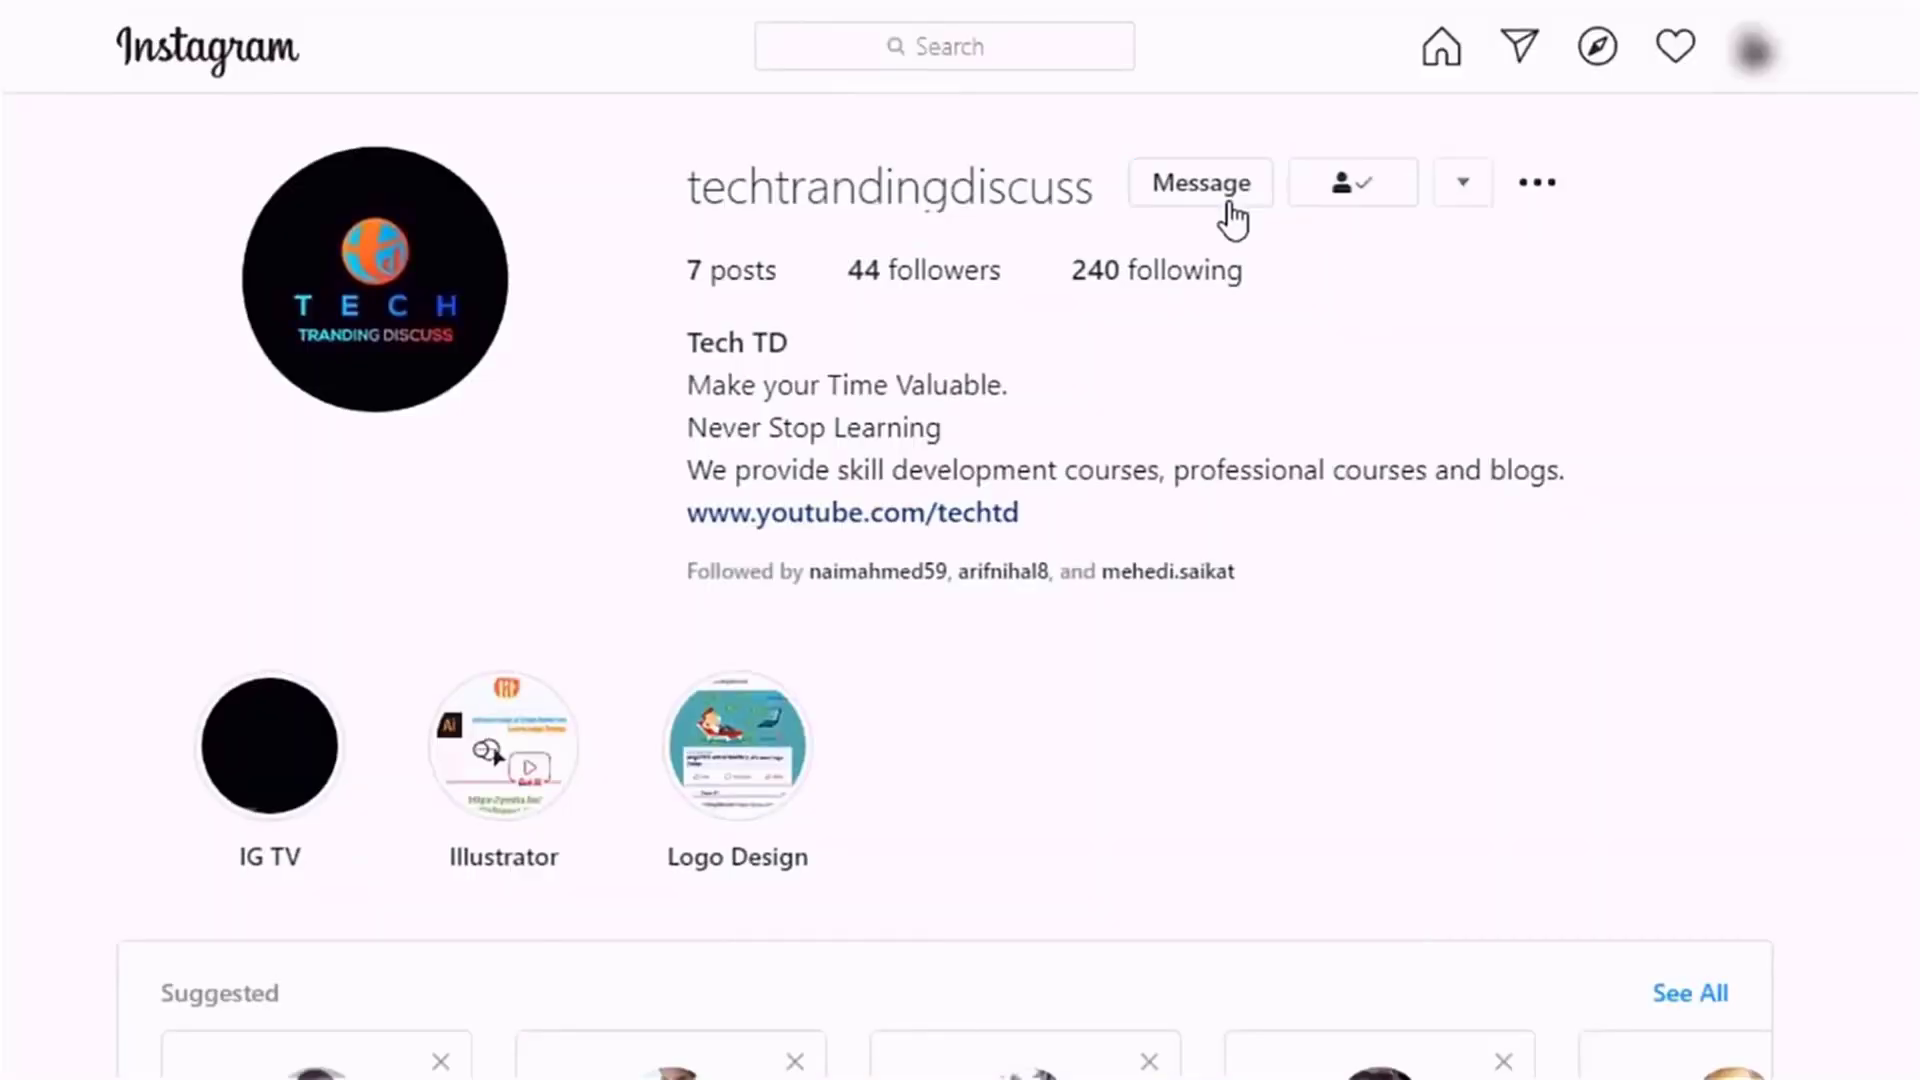